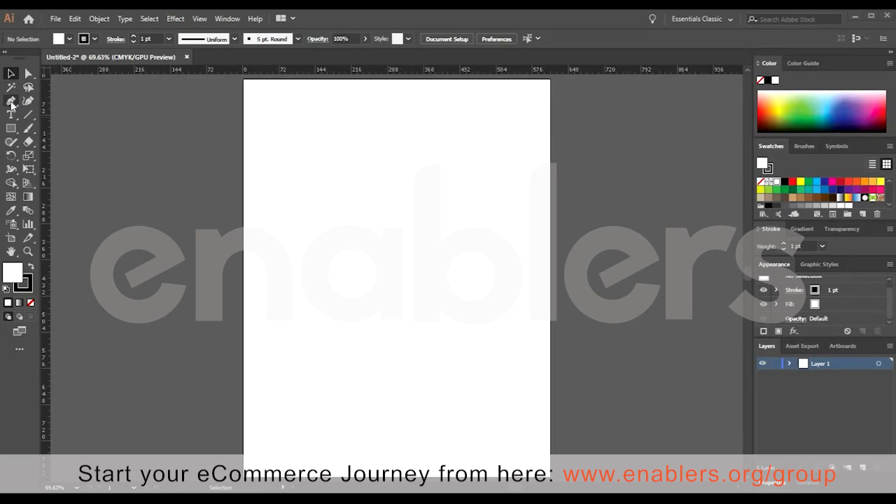
Draw a closed six-point, straight-sided shape with the Pen tool and move it slightly up the artboard.
left_click(12, 102)
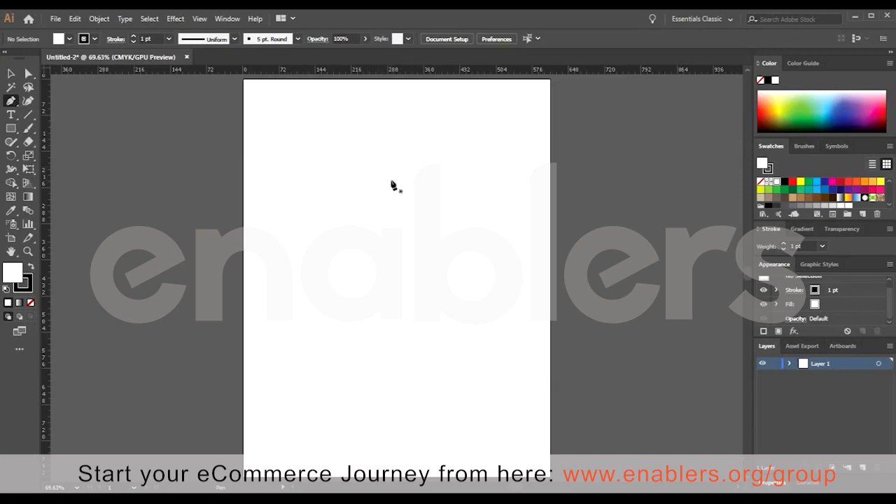
left_click(13, 104)
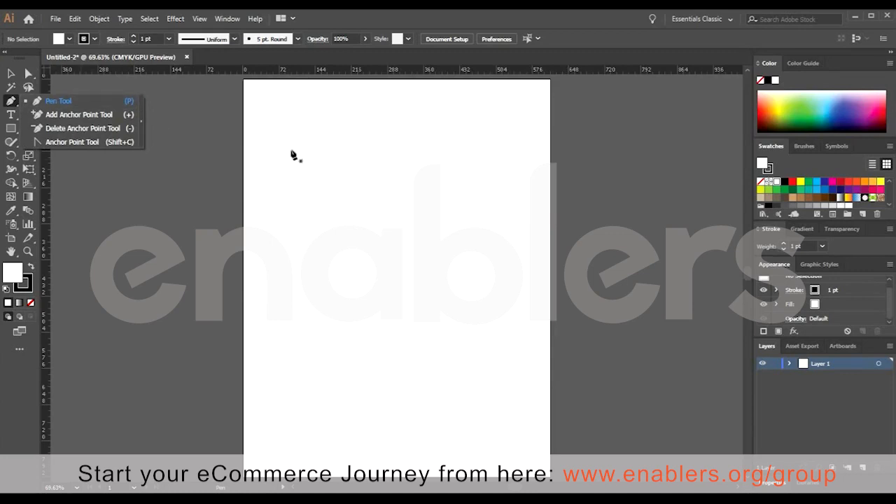
left_click(84, 102)
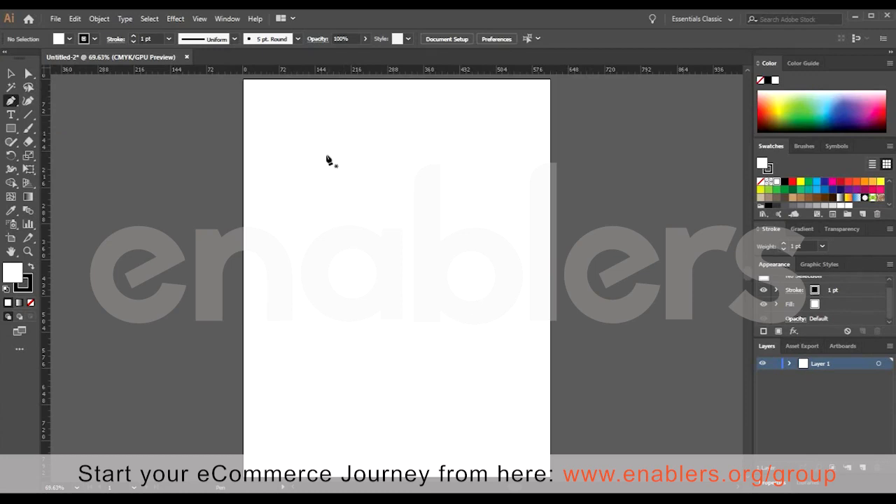
left_click(323, 152)
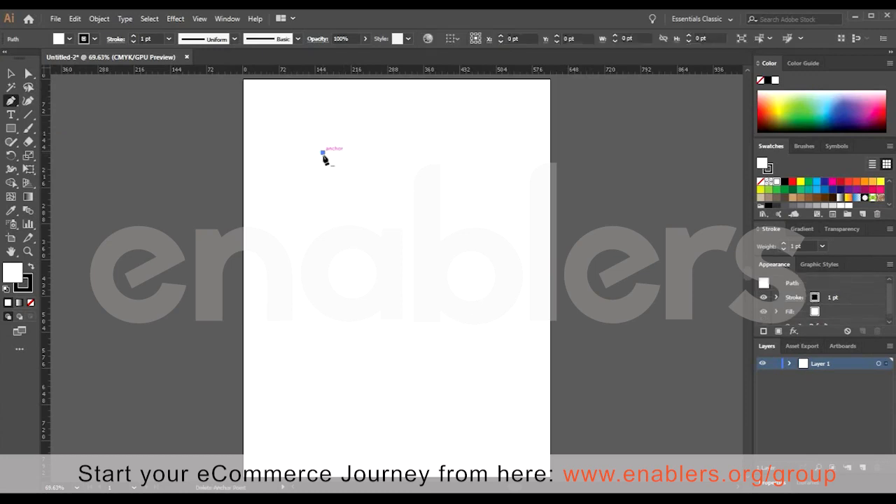
left_click(322, 212)
left_click(322, 256)
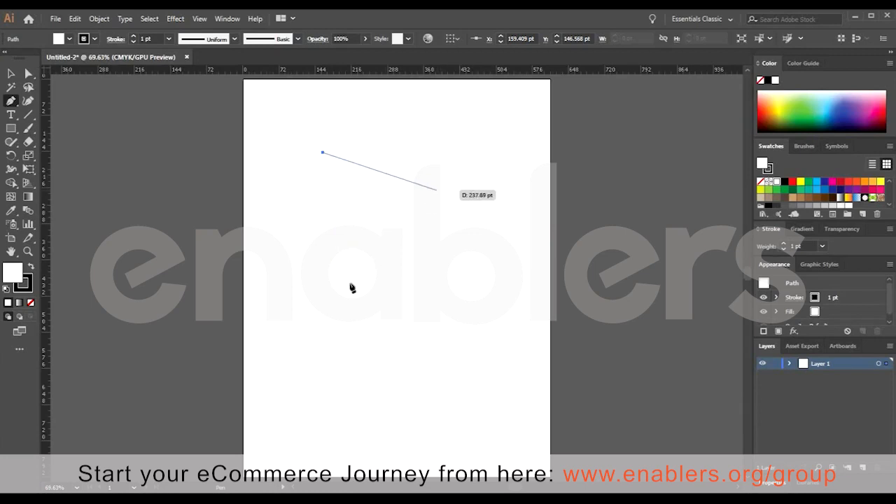
left_click(437, 185)
left_click(343, 291)
left_click(479, 319)
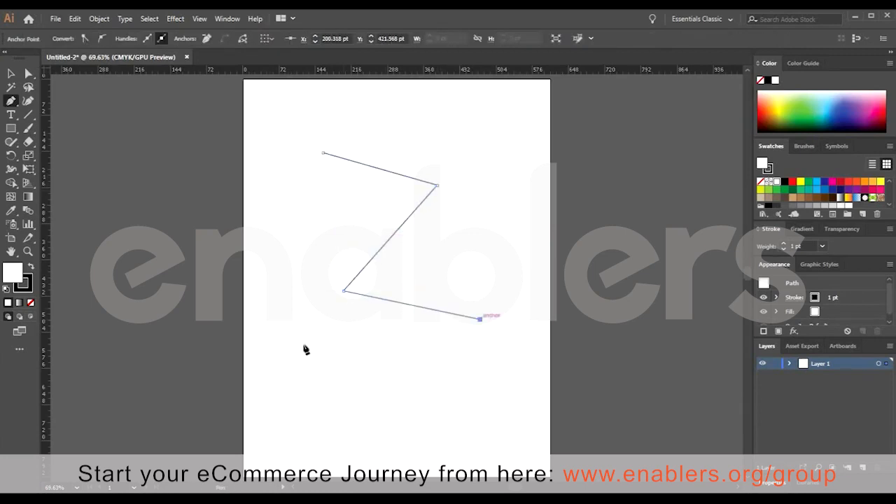
left_click(303, 343)
left_click(290, 237)
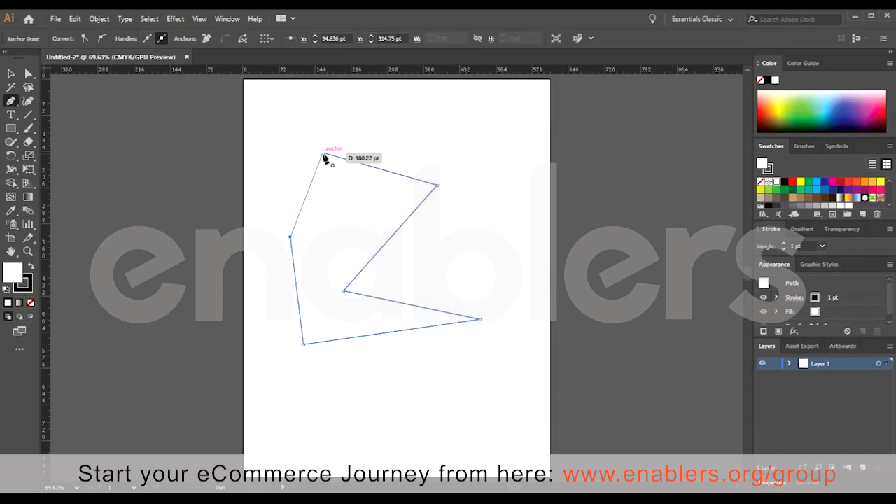
left_click(322, 153)
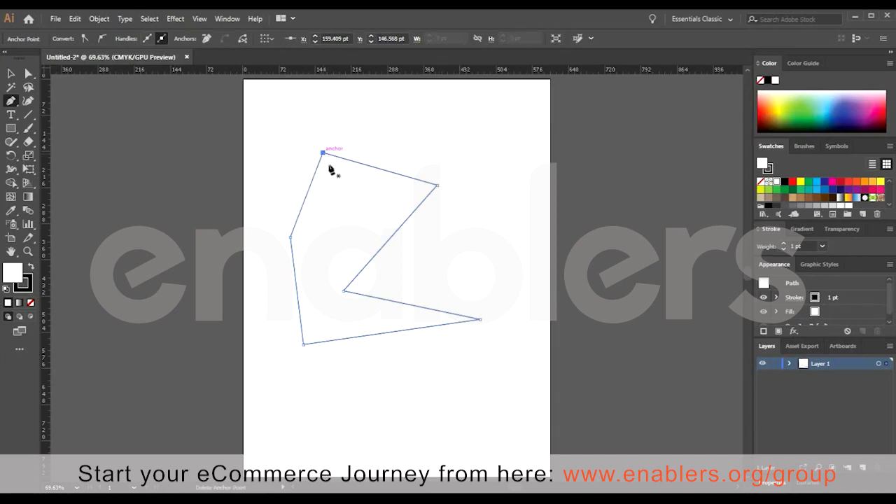
left_click(11, 73)
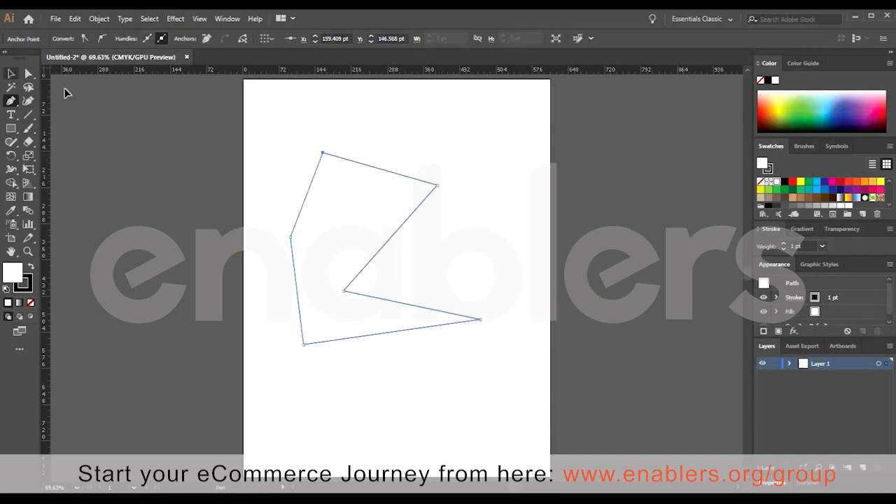
left_click_drag(346, 247, 344, 214)
Undo the move and the drawing of the six-point shape.
key("ctrl+z")
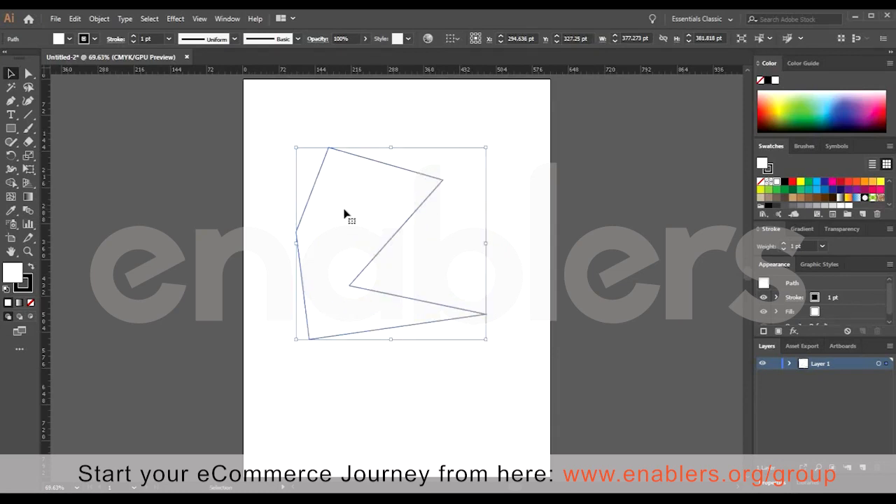
key("ctrl+z")
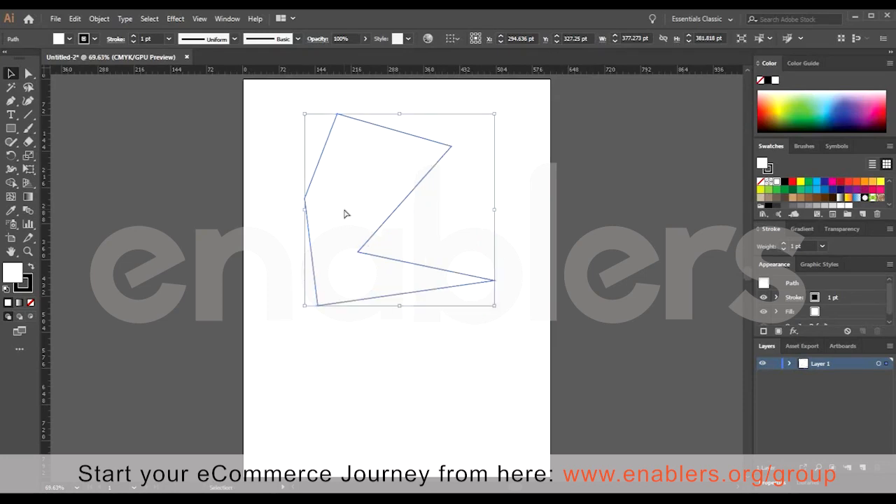
key("a")
key("ctrl+z")
key("ctrl+z")
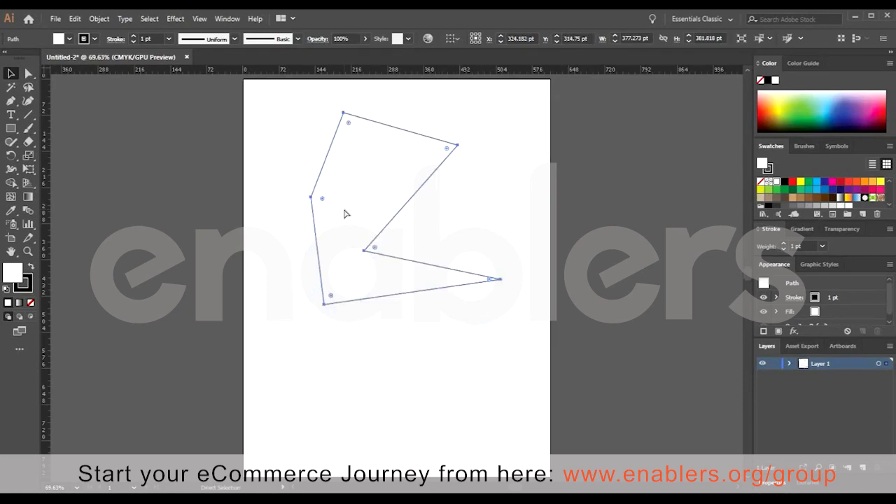
key("ctrl+z")
key("ctrl+z")
key("ctrl+z")
key("ctrl+z")
key("ctrl+z")
key("ctrl+z")
key("ctrl+z")
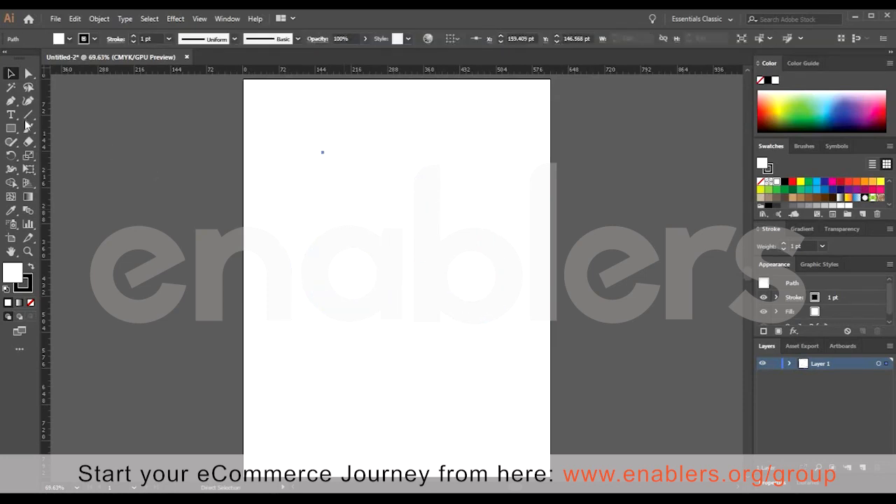
Draw a closed rectangle about 272 by 260 pt with the Pen tool, its segments constrained to horizontal and vertical.
left_click(10, 102)
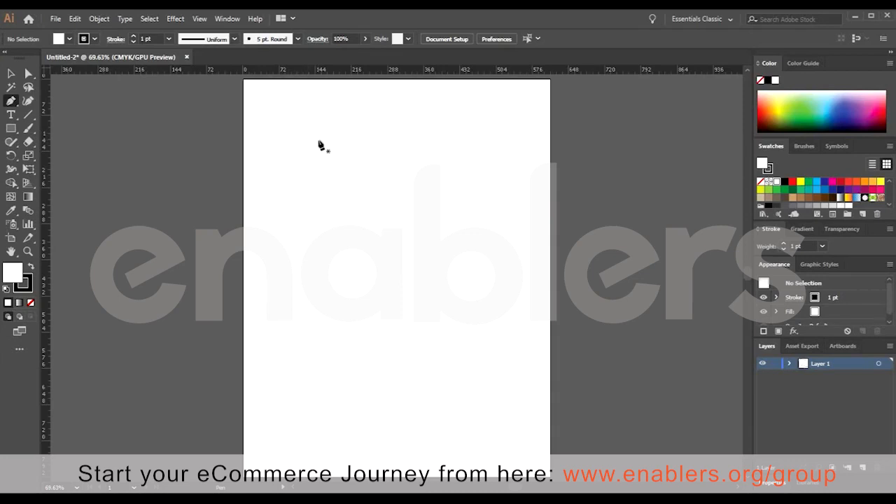
left_click(318, 141)
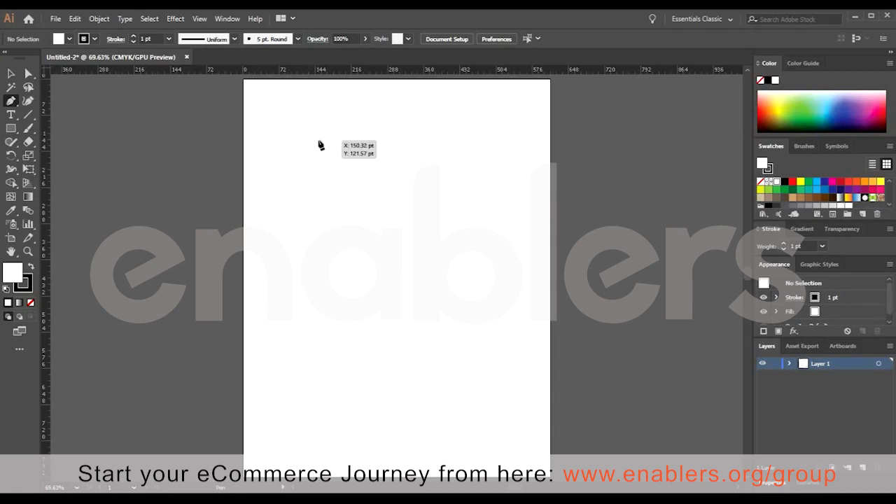
left_click(319, 270)
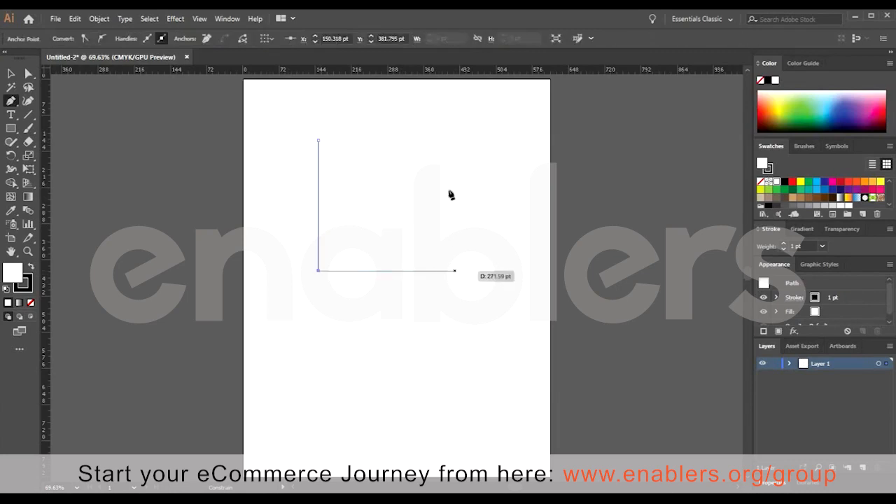
left_click(454, 270)
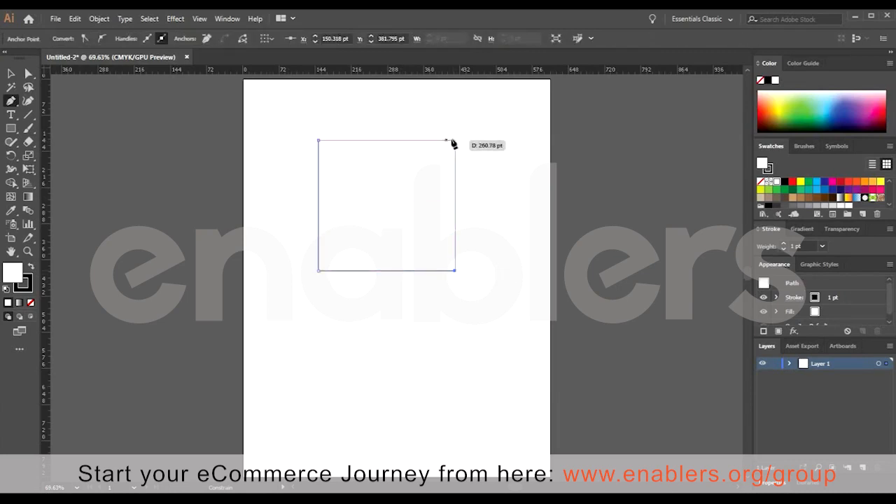
left_click(455, 140)
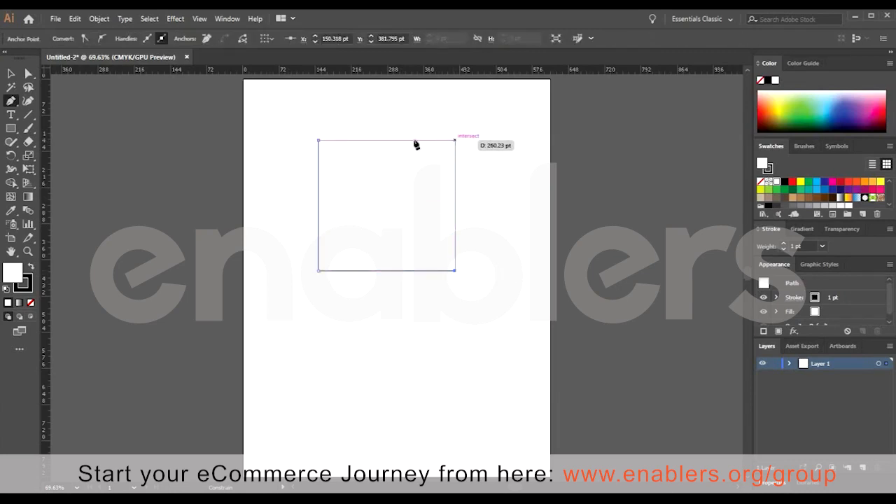
left_click(318, 141)
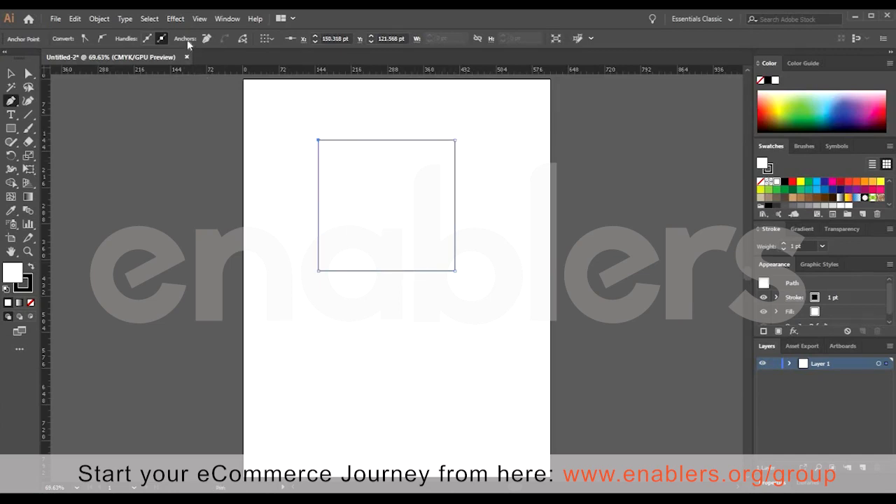
Check whether Smart Guides are enabled, and deselect the rectangle.
left_click(199, 19)
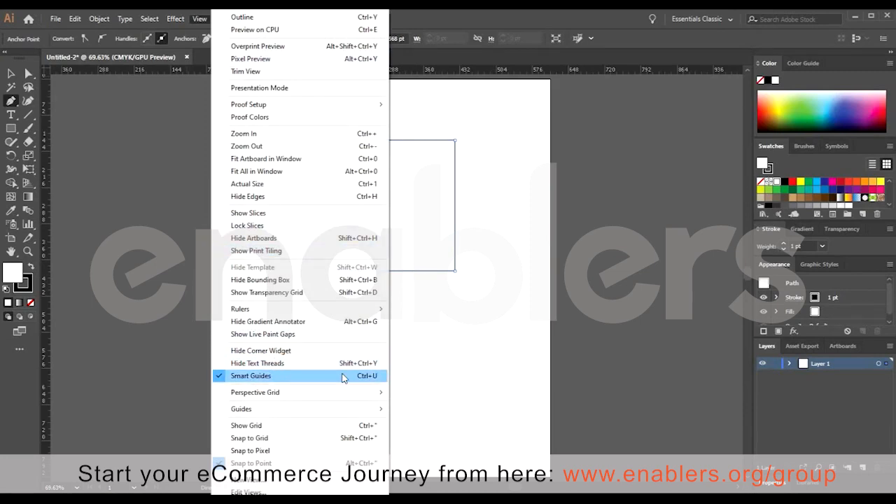
left_click(491, 173)
key("Escape")
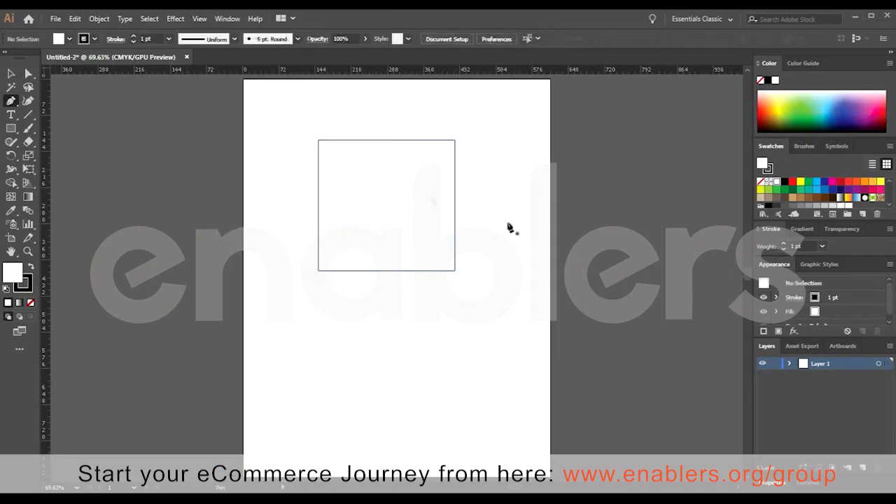
Move the rectangle slightly up the artboard with the Selection tool.
left_click(10, 77)
mouse_move(390, 166)
left_mouse_down()
mouse_move(390, 202)
mouse_move(374, 143)
mouse_move(380, 188)
mouse_move(392, 151)
left_mouse_up()
left_click(459, 124)
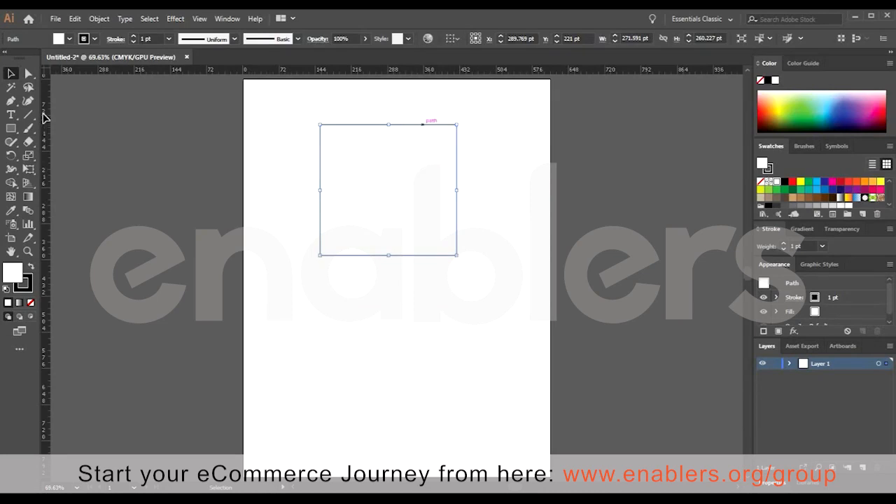
Draw a closed, irregular five-point shape of straight segments with the Pen tool in the artboard's upper half.
left_click(11, 100)
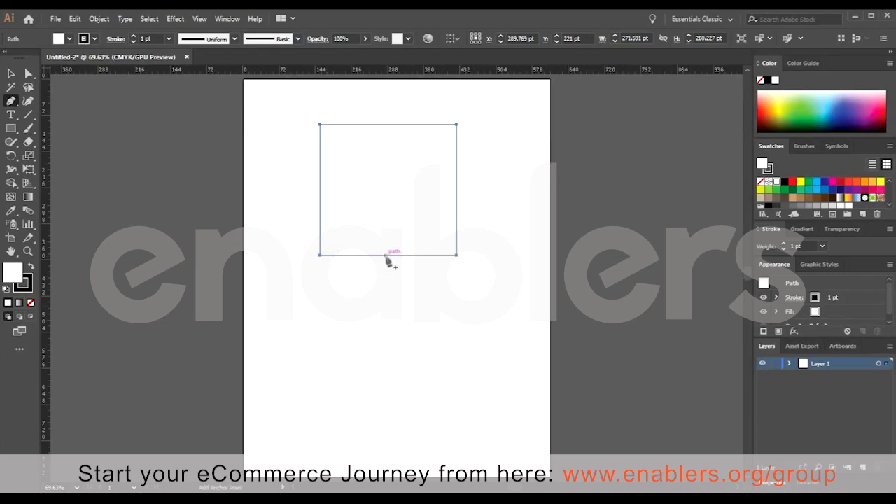
left_click(336, 129)
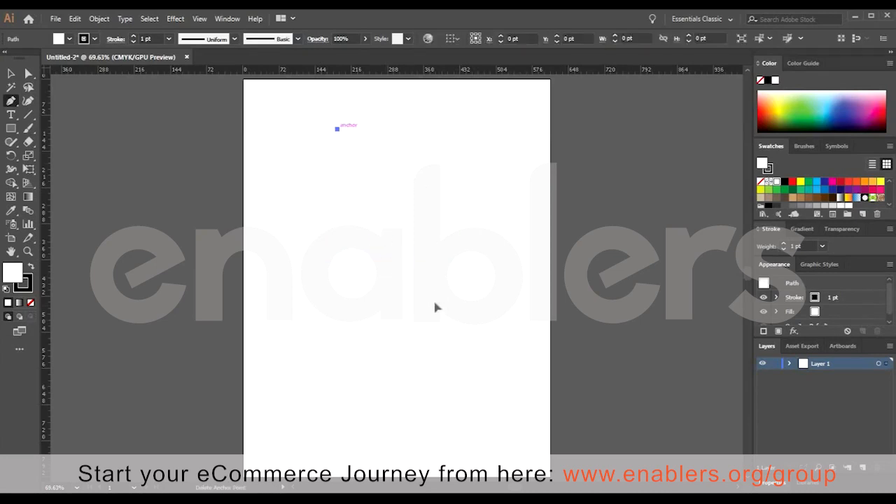
left_click_drag(434, 258, 424, 334)
key("ctrl+z")
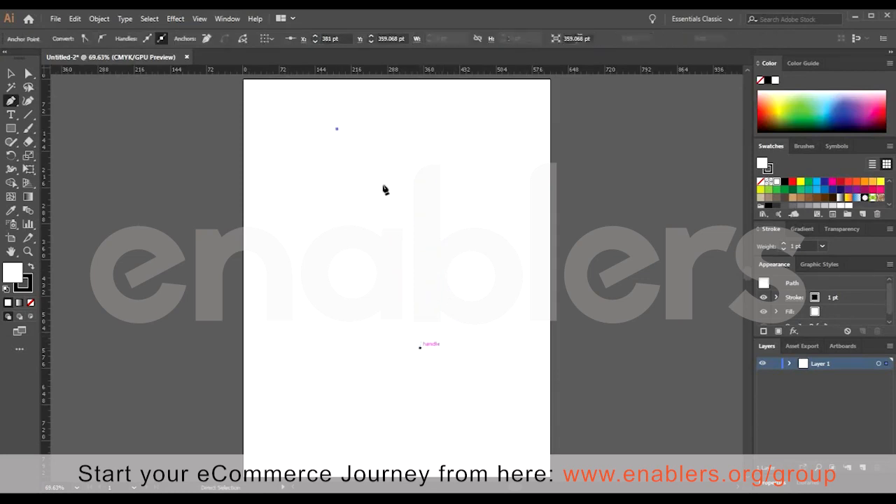
left_click(370, 220)
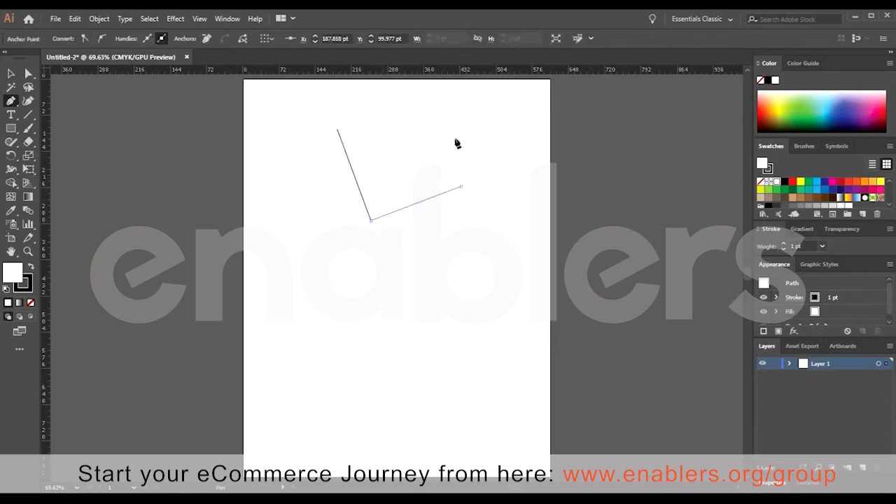
left_click(456, 138)
left_click(404, 116)
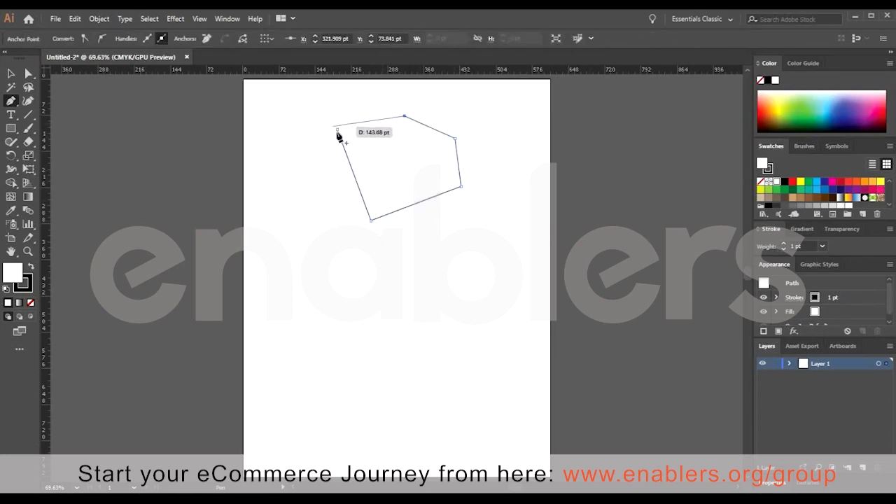
left_click(336, 130)
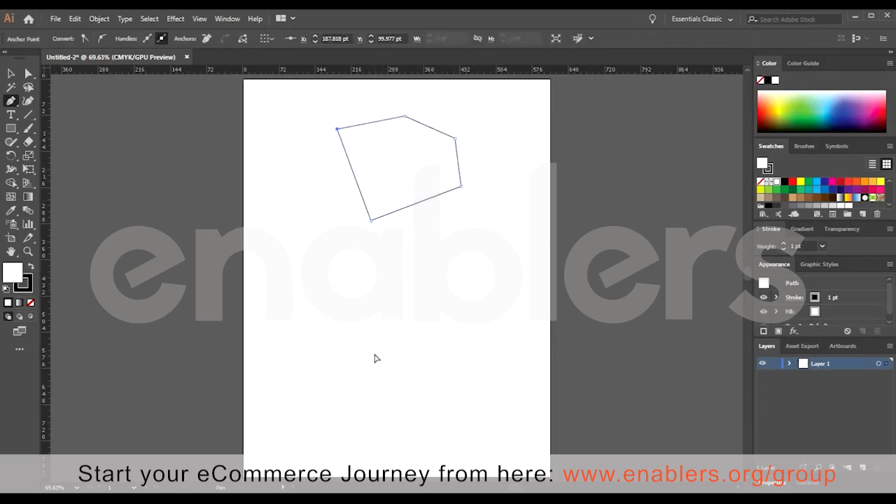
Undo all the Pen tool points of the five-point shape.
key("ctrl+z")
key("ctrl+z")
key("ctrl+z")
key("ctrl+z")
key("ctrl+z")
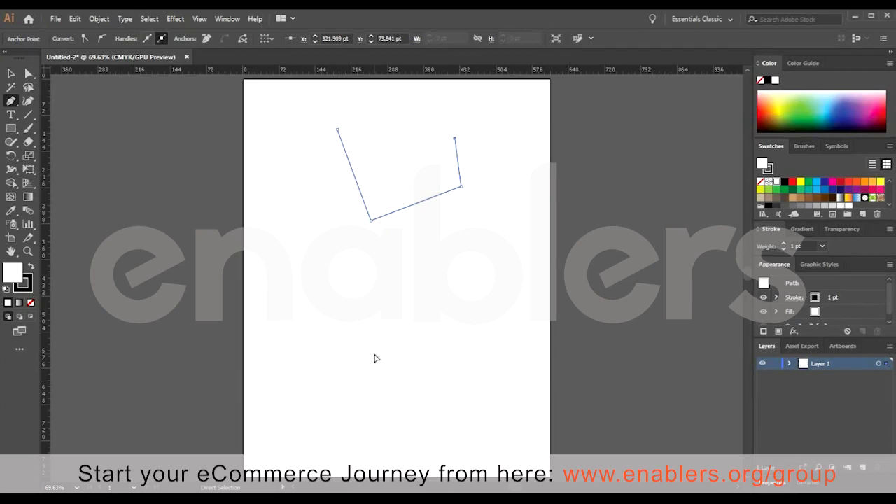
key("ctrl+z")
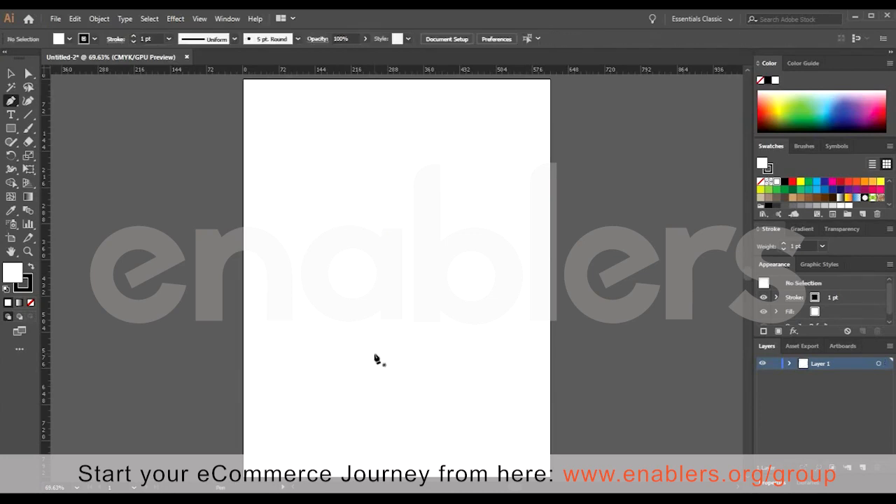
Draw a U-like curved Pen segment about 188 pt wide and 187 pt high, pulling the second anchor's handle up to the right.
left_click(328, 141)
left_click(329, 264)
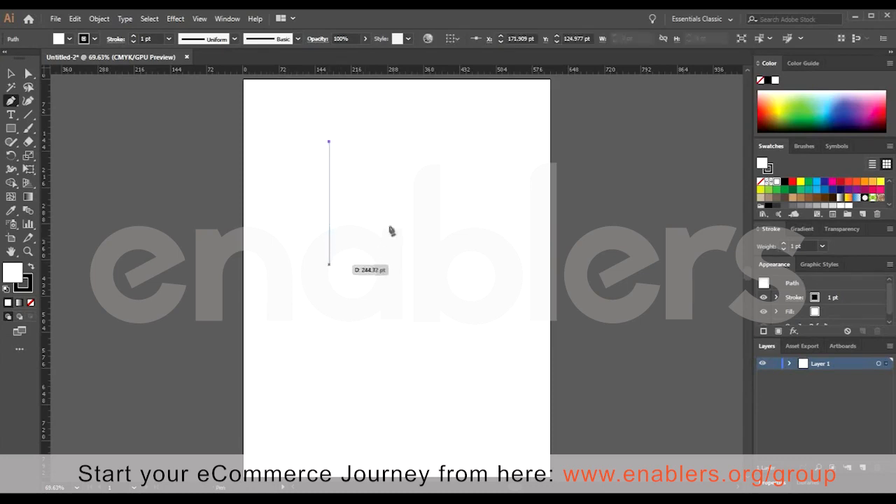
left_click(424, 213)
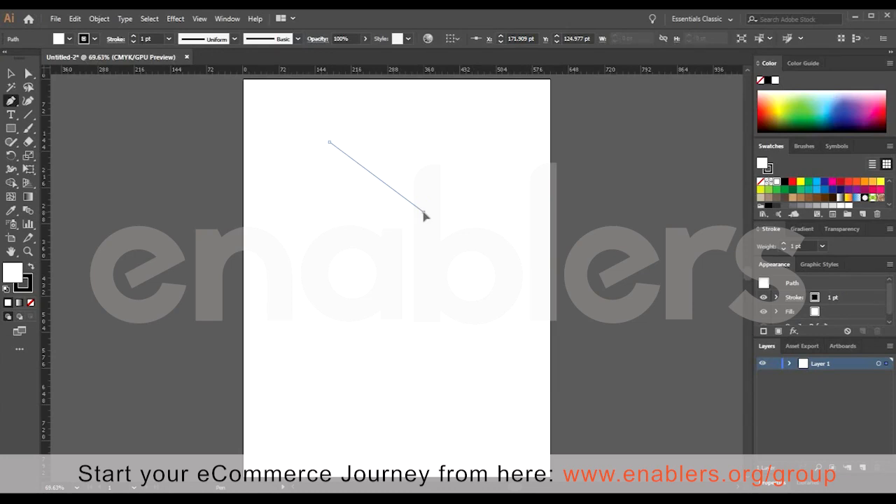
left_click_drag(421, 223, 424, 314)
left_click_drag(424, 283, 516, 133)
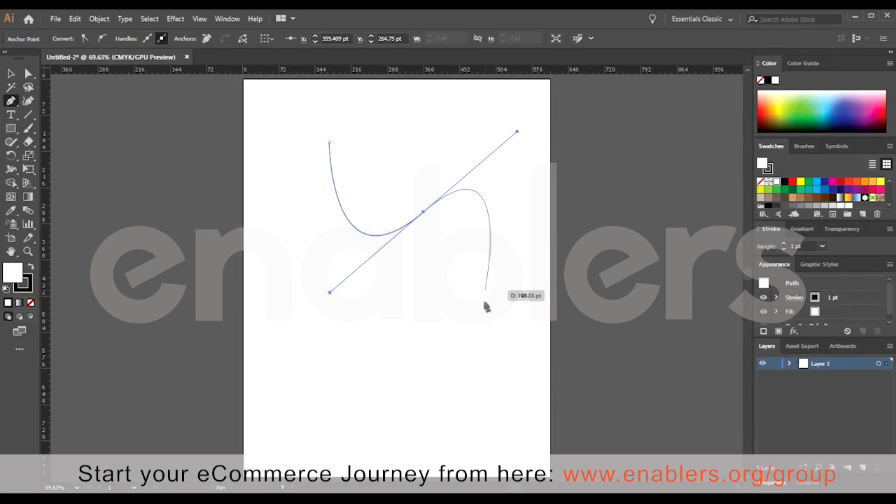
Try adding a second curved segment ending lower on the artboard, and undo it.
left_click_drag(483, 301, 493, 338)
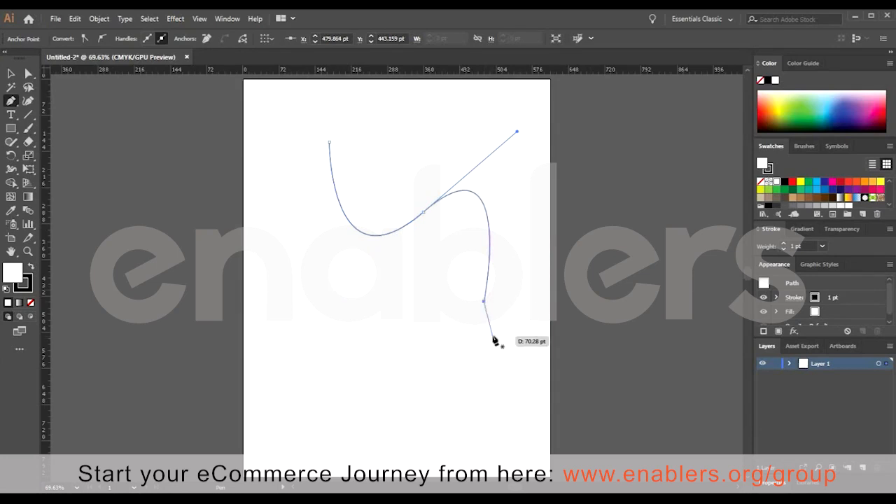
key("ctrl+z")
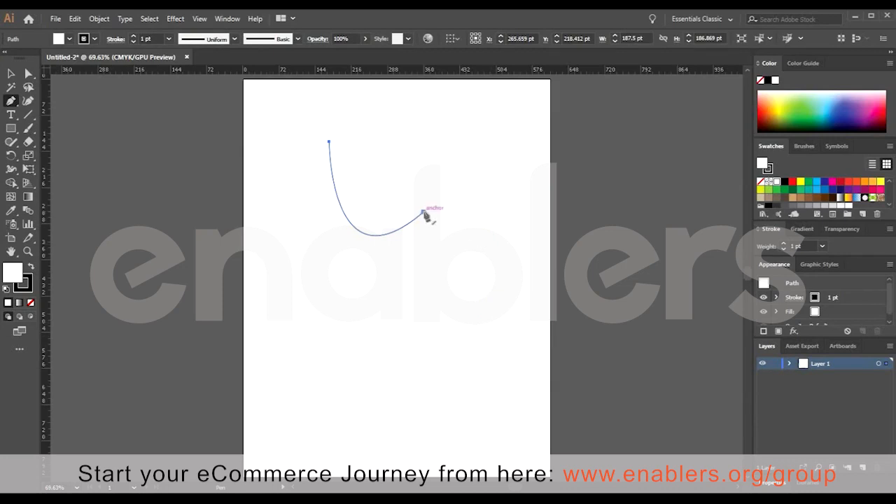
Extend the U-like curve with an arched second Pen segment into a wave about 318 pt wide and 260 pt high, and deselect it.
left_click_drag(424, 213, 495, 300)
left_click_drag(478, 363, 488, 419)
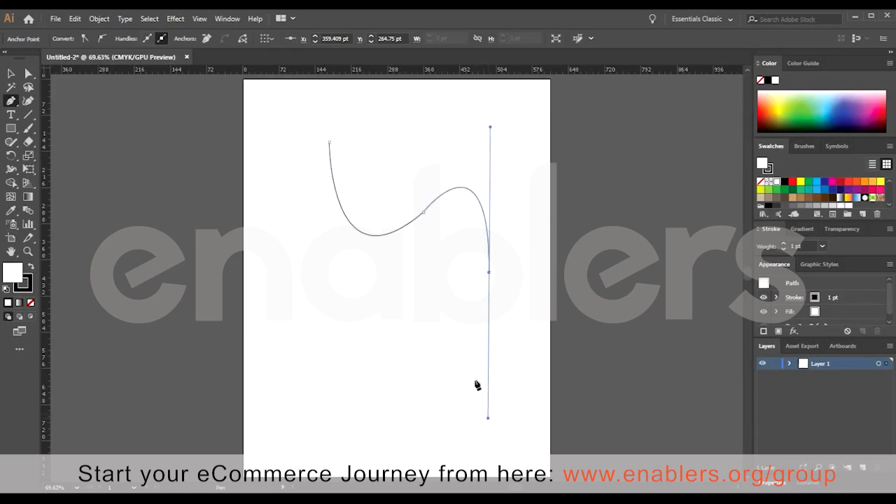
left_click_drag(489, 354, 493, 280)
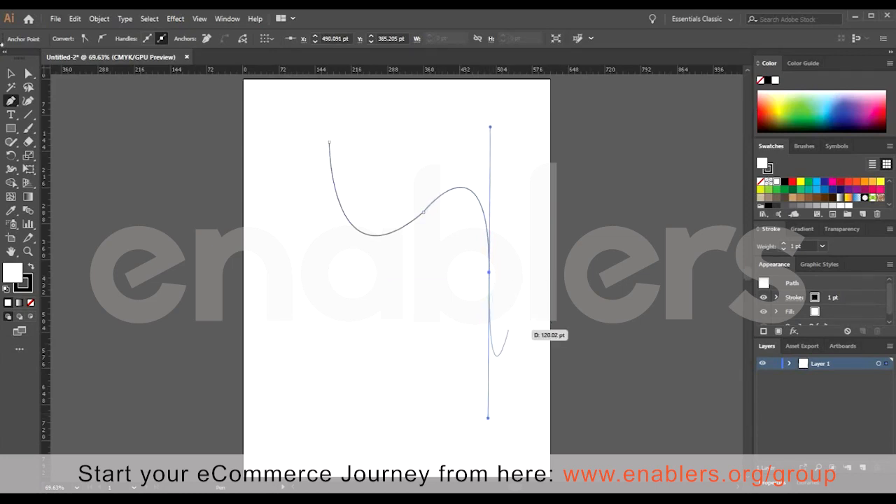
left_click(11, 73)
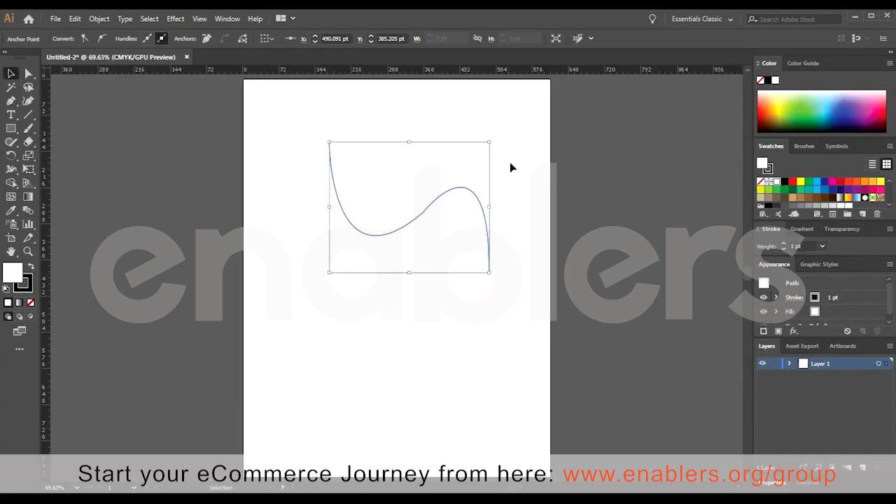
left_click(431, 208)
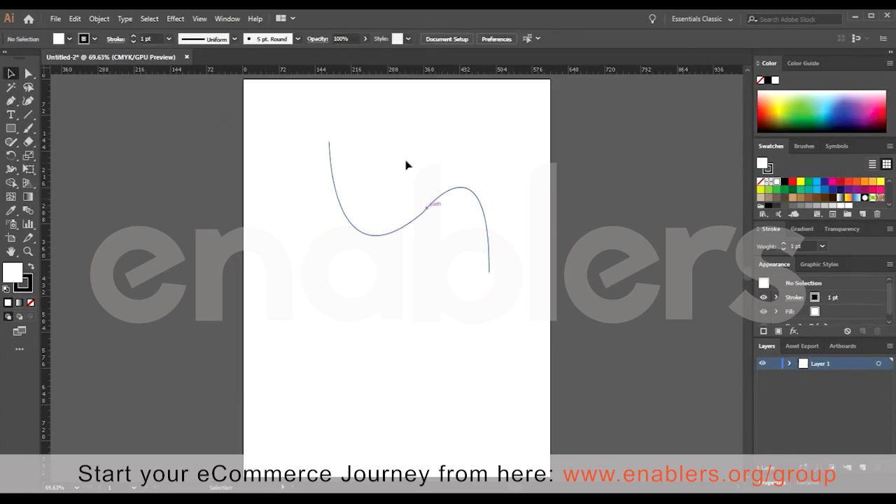
Rotate the wave path roughly upright into an S shape and reposition it in the artboard's upper half.
left_click_drag(488, 273, 466, 314)
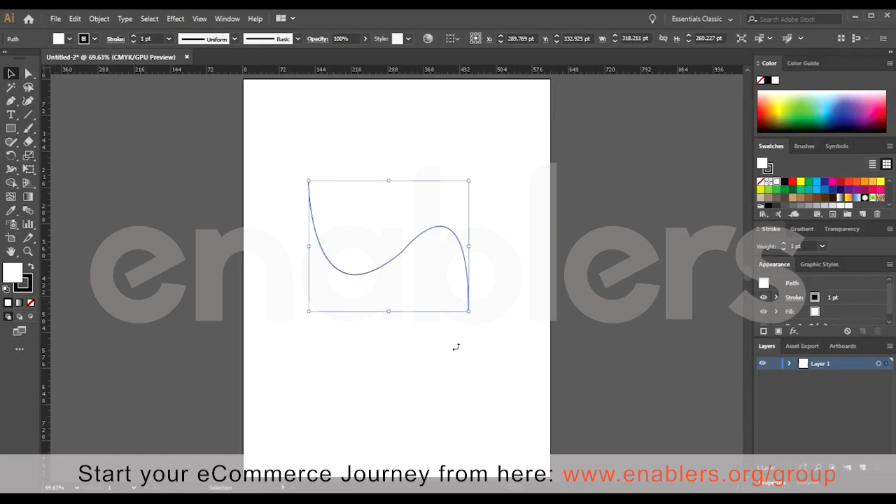
left_click_drag(307, 391, 337, 371)
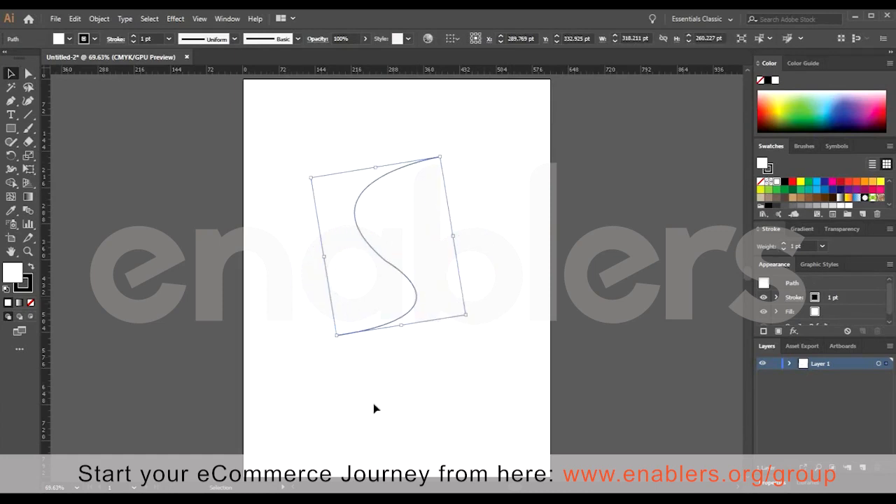
left_click(377, 401)
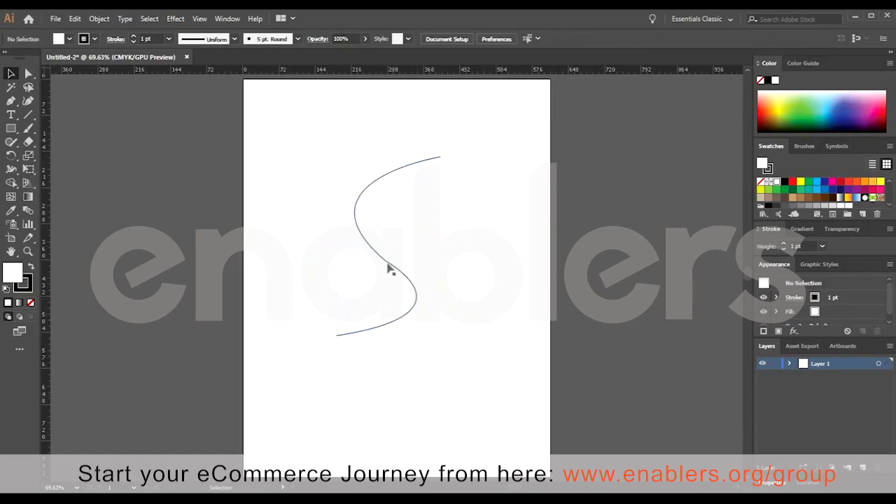
mouse_move(399, 260)
left_mouse_down()
mouse_move(343, 214)
mouse_move(472, 284)
mouse_move(399, 243)
left_mouse_up()
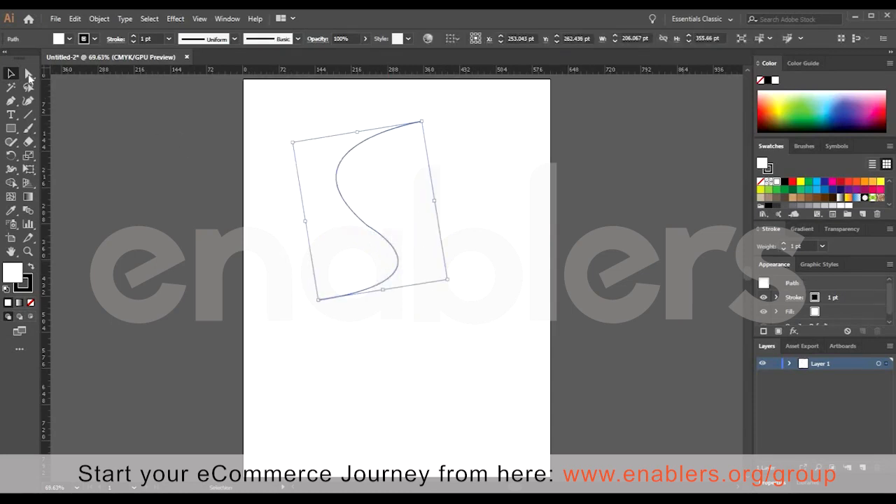
Move the S curve slightly lower and reshape its upper segment by raising the top anchor's handle with Direct Selection.
left_click(28, 74)
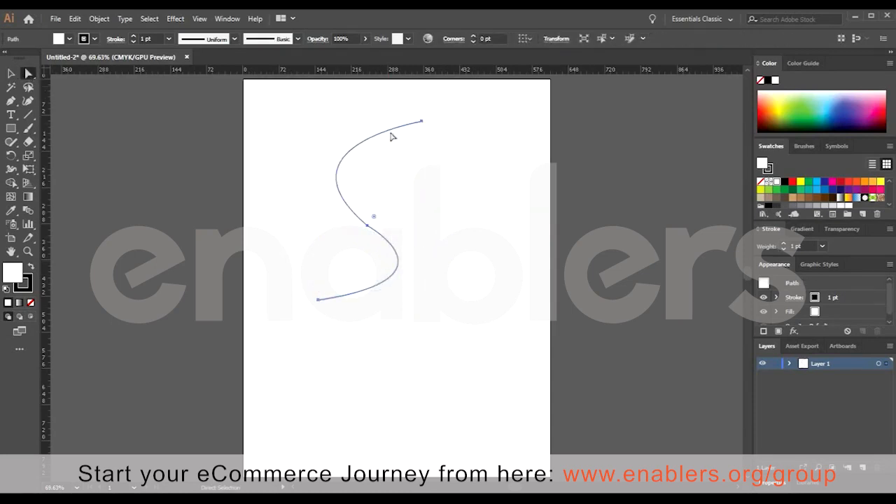
left_click_drag(421, 122, 417, 139)
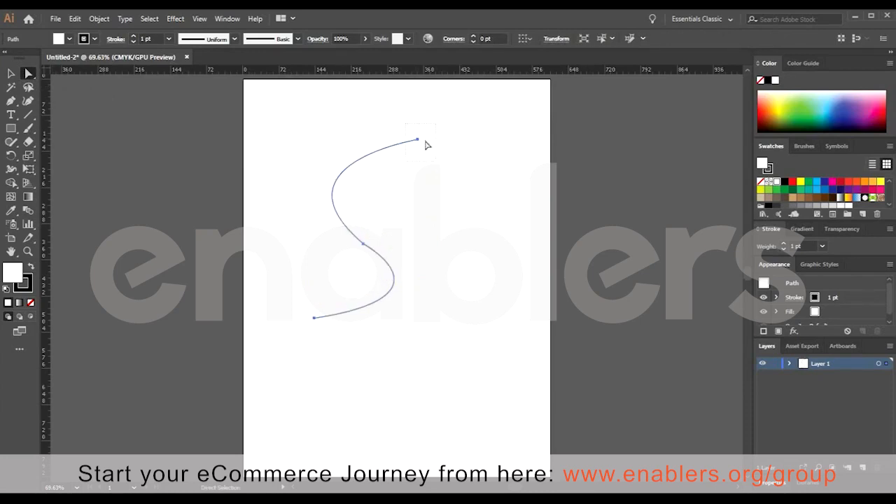
left_click(418, 139)
left_click_drag(271, 164, 268, 124)
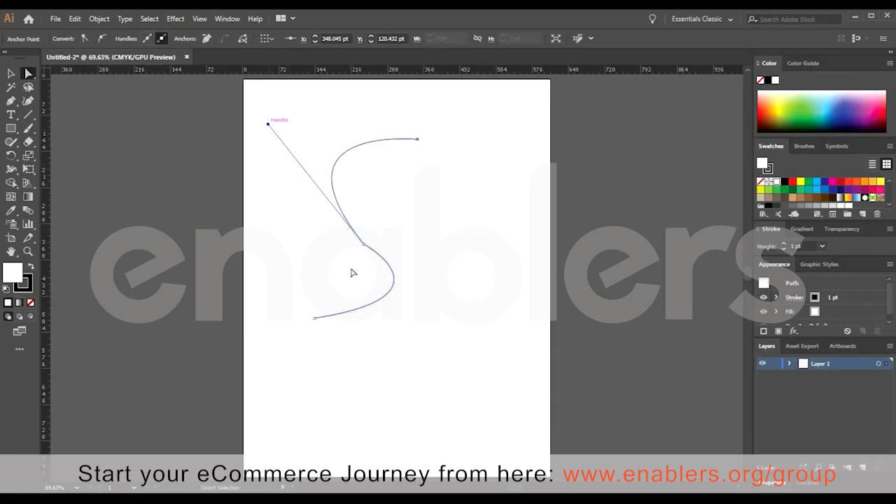
Stretch the S curve's lower segment by pulling the bottom anchor's handle out to the artboard's right edge.
left_click(364, 246)
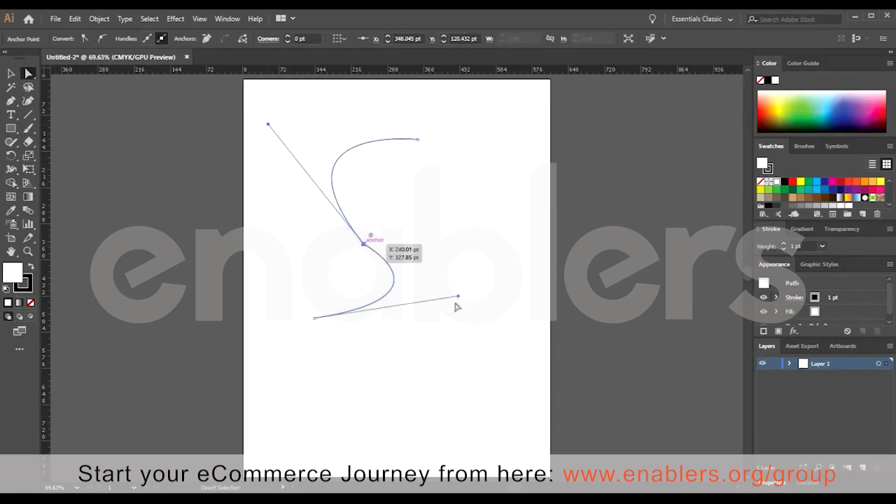
left_click_drag(441, 339, 552, 314)
left_click(392, 263)
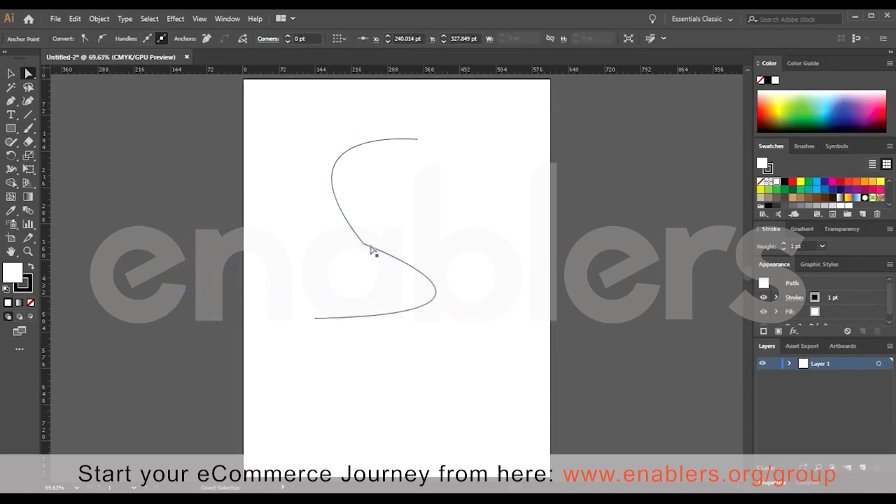
Delete the S curve's lower segment, and clear the rest of the path from the artboard.
left_click(370, 246)
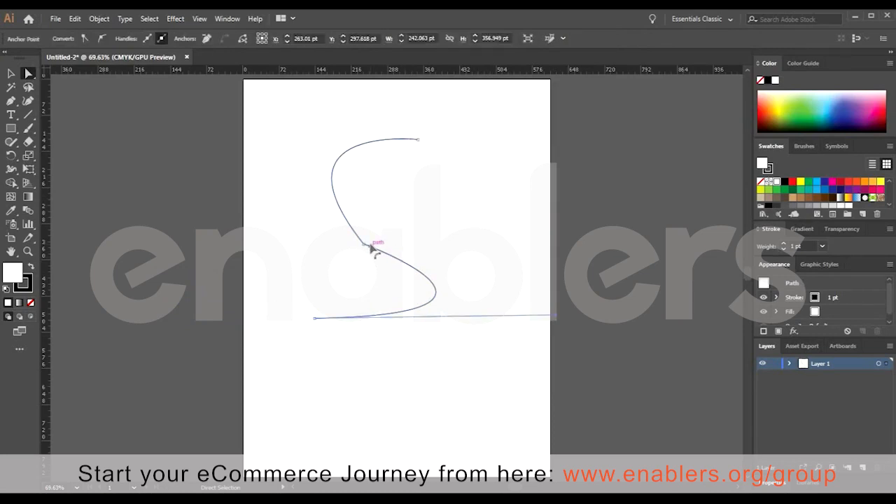
key("Delete")
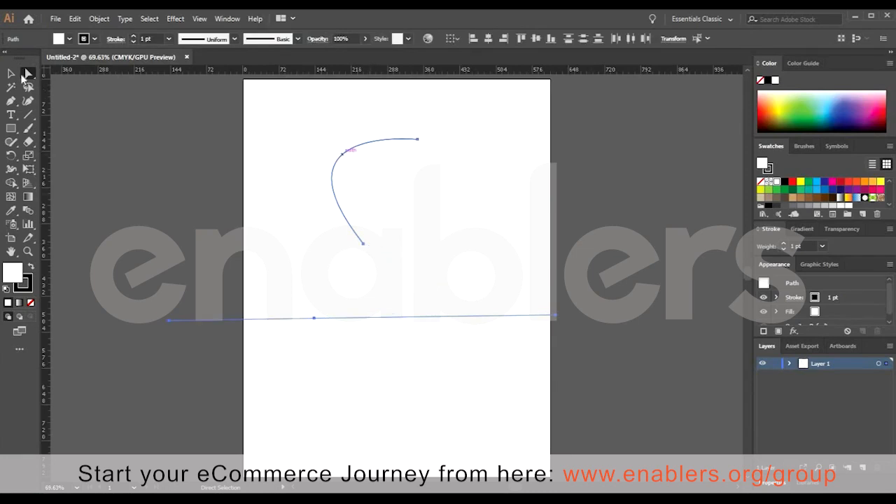
key("v")
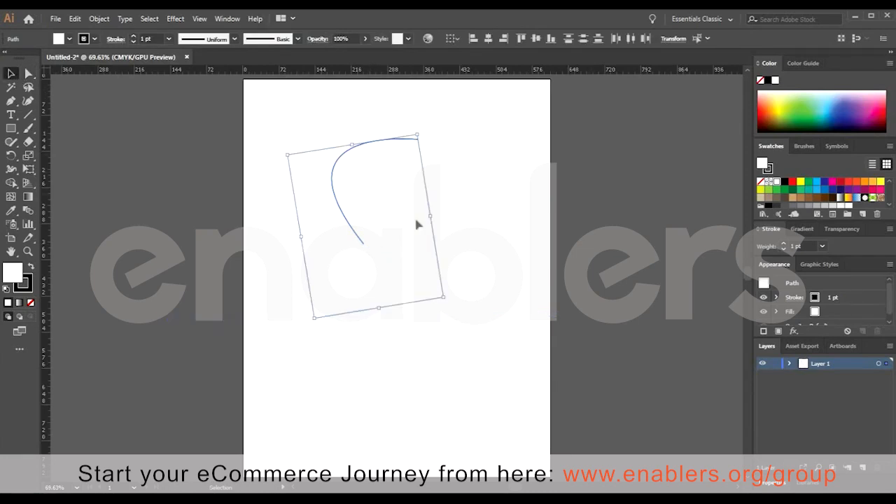
key("Delete")
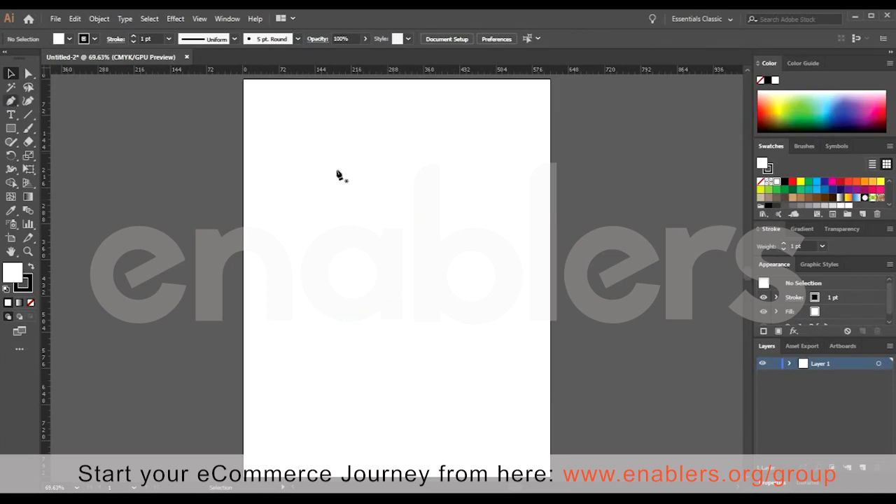
Draw an arched Pen segment ending at about X 443.5 pt, Y 338.6 pt, pulling the second anchor's handle down to the lower left.
key("p")
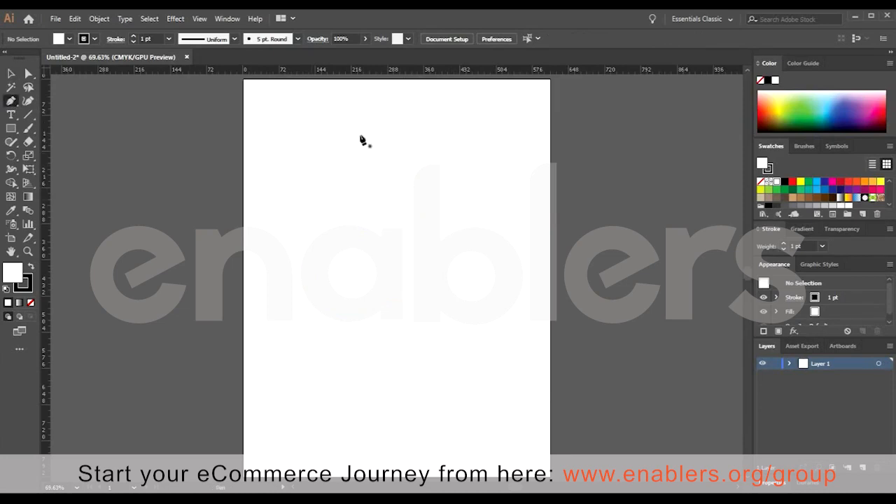
left_click(363, 139)
left_click(464, 239)
left_click_drag(462, 339, 441, 379)
left_click_drag(441, 378, 440, 375)
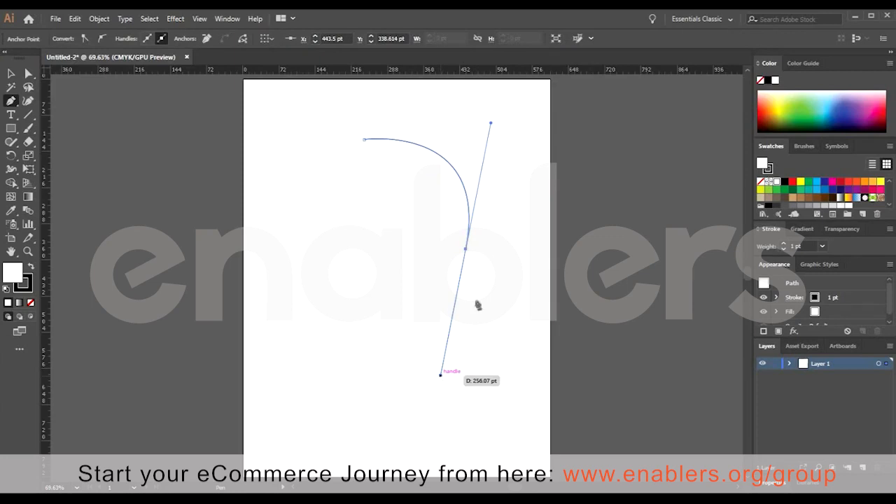
left_click_drag(459, 286, 490, 124)
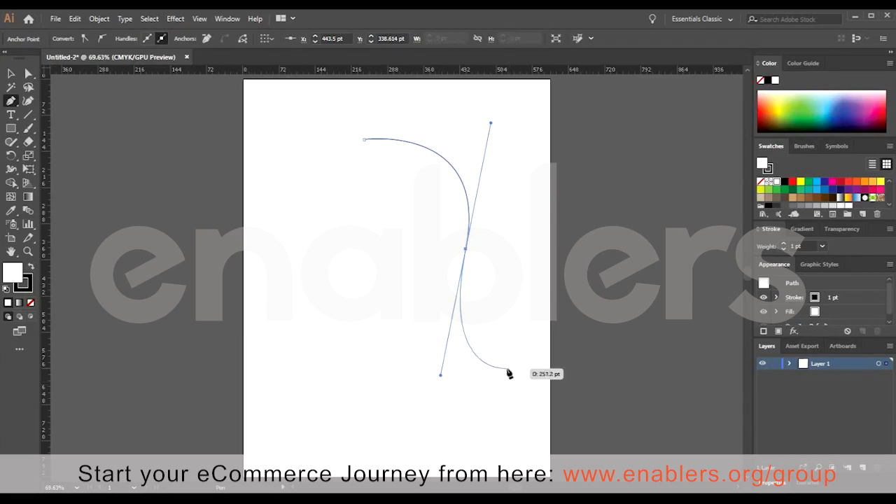
Remove the second anchor's outgoing handle and add an opposite curve, finishing a corner-point path about 209 pt wide and 436 pt high.
left_click(466, 252)
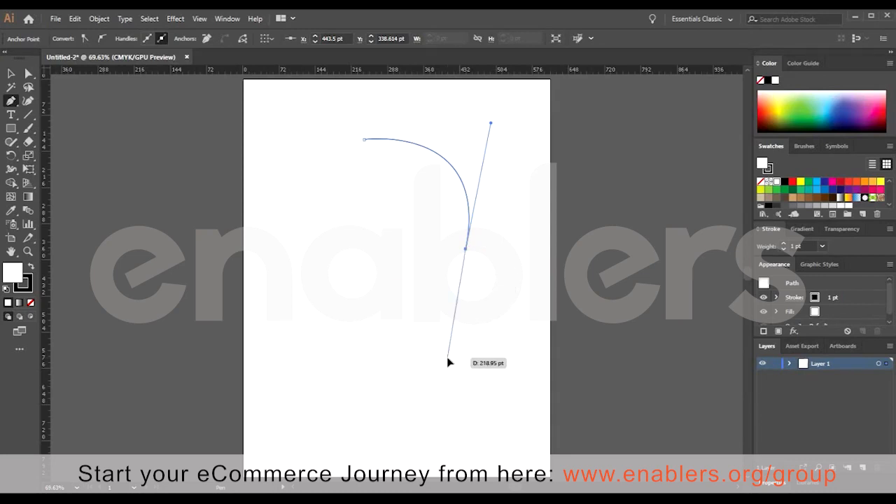
left_click_drag(447, 357, 491, 425)
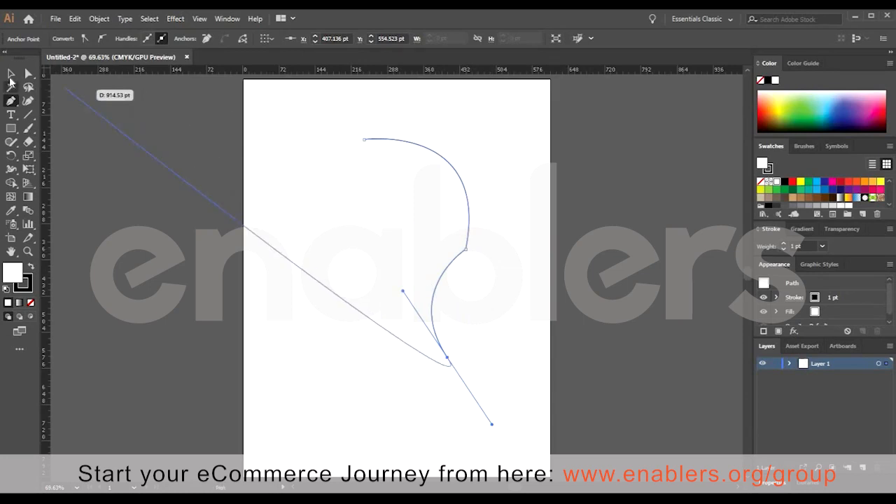
left_click(11, 73)
left_click(467, 252)
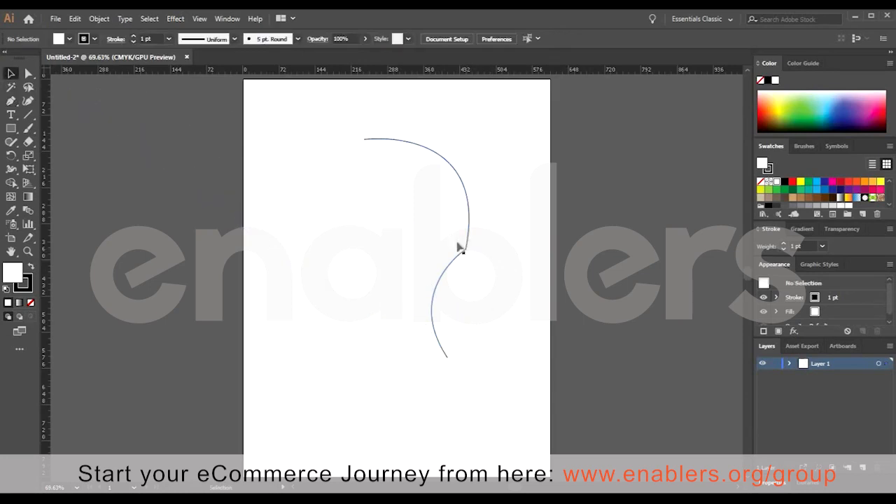
Move the corner-point path slightly left on the artboard and inspect its corner anchor up close.
left_click_drag(436, 283, 401, 291)
left_click(443, 265)
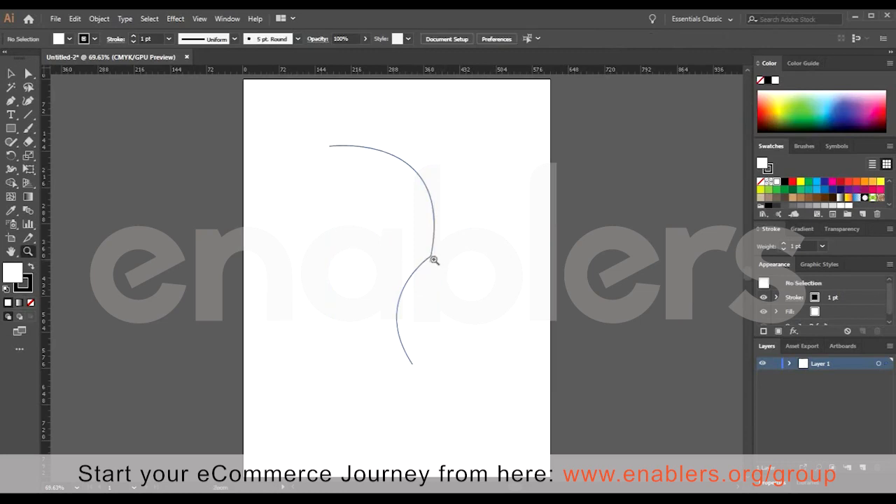
key("z")
left_click_drag(451, 264, 751, 338)
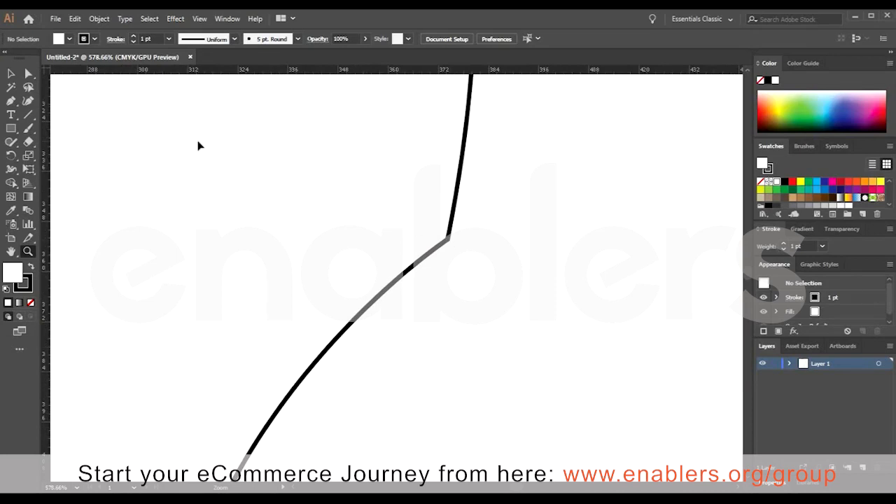
key("ctrl+0")
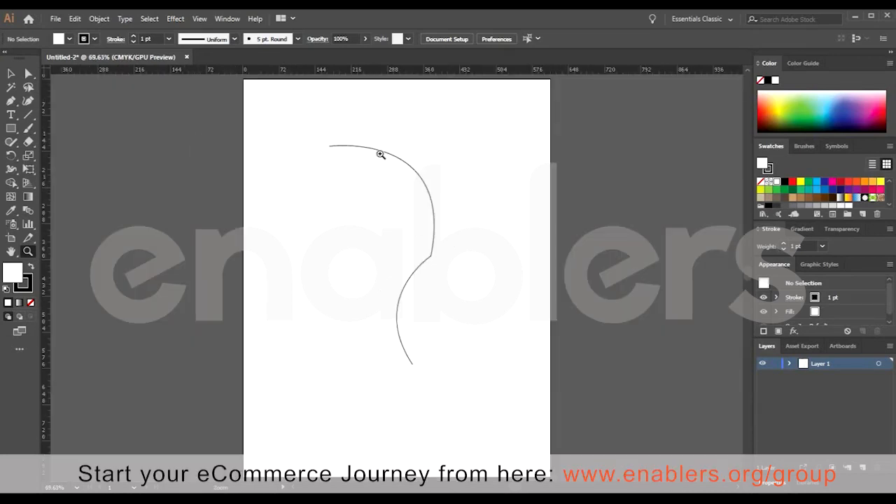
key("v")
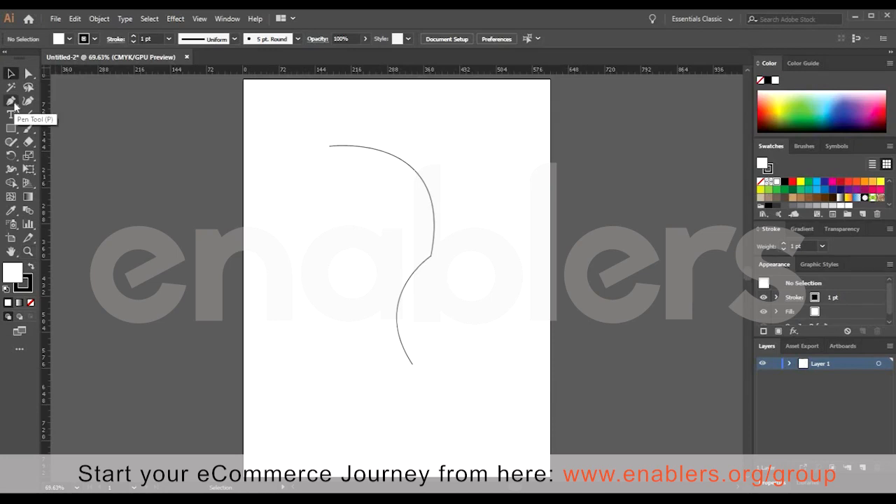
Draw a smooth S-like Pen path about 178 pt wide and 471 pt high beside the corner-point path, and deselect it.
left_click(13, 102)
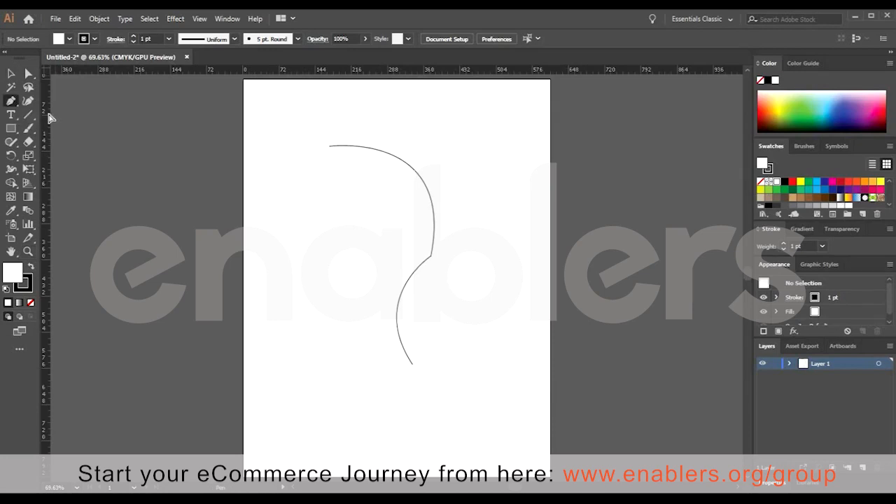
left_click(300, 156)
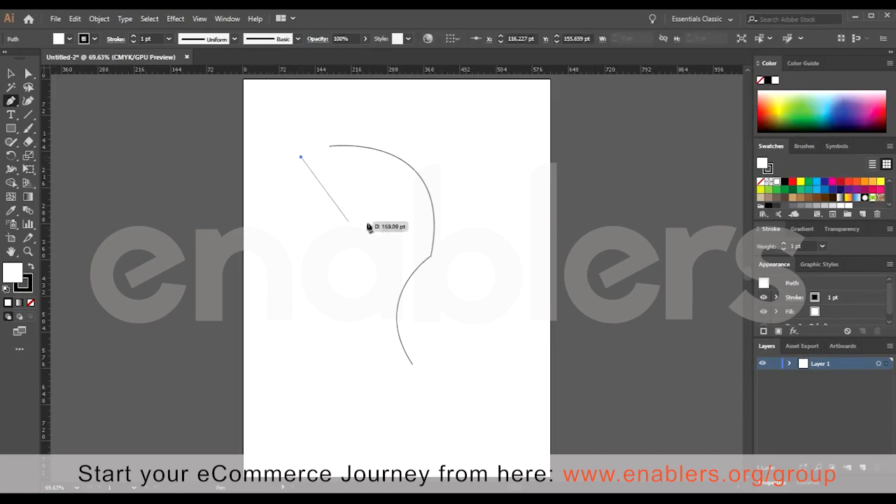
left_click_drag(387, 238, 364, 350)
left_click_drag(383, 394, 412, 416)
left_click_drag(477, 449, 430, 375)
scroll(430, 381, "down", 2)
left_click(12, 74)
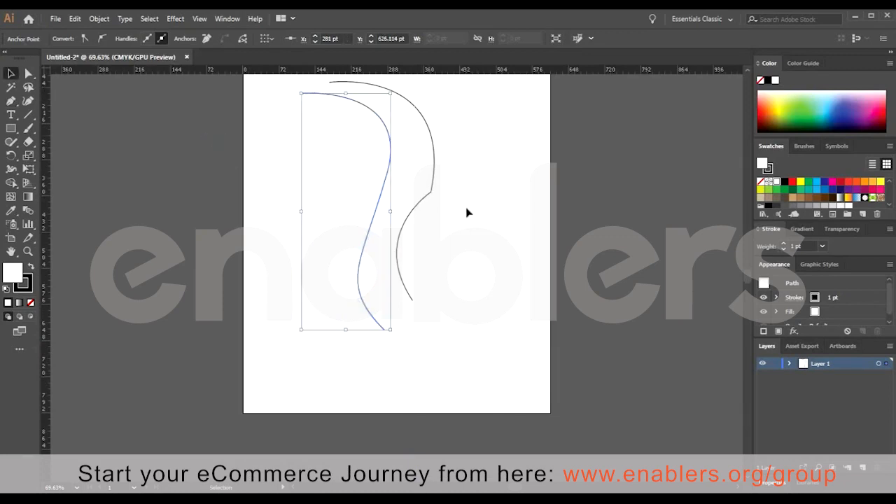
left_click(394, 163)
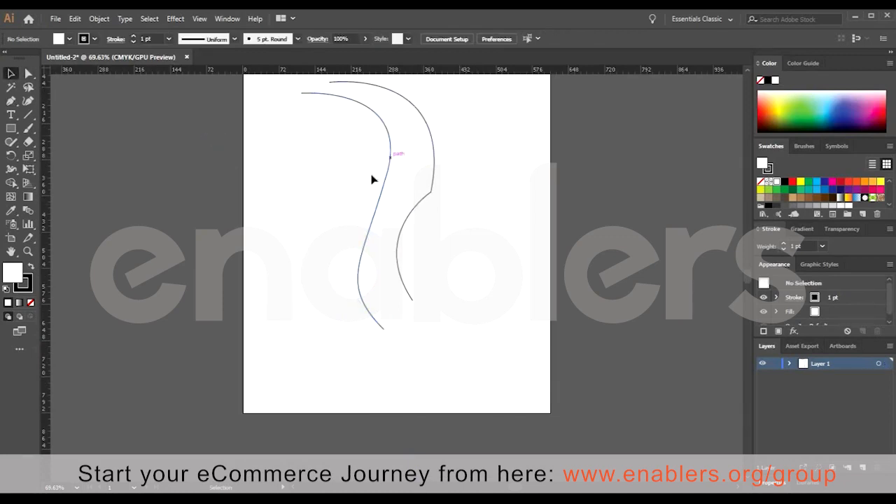
Move the smooth path down to the left and the corner-point path down to the right, and select the smooth path.
left_click_drag(372, 180, 346, 192)
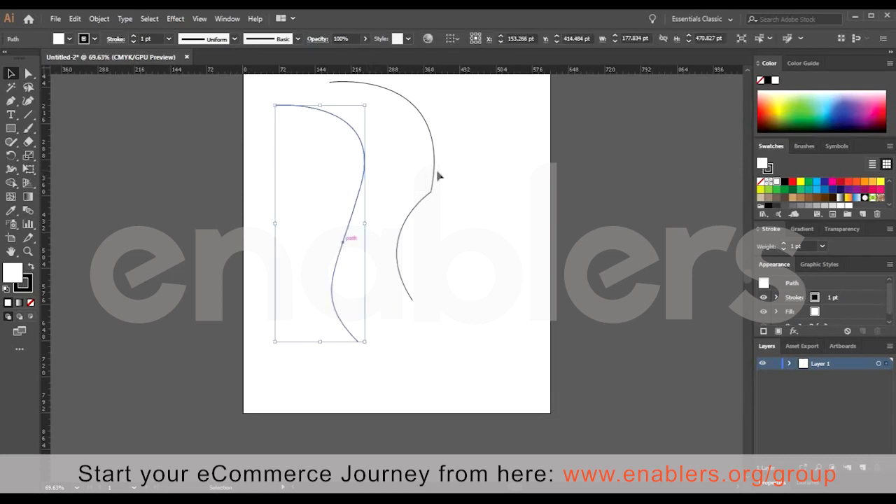
left_click_drag(433, 191, 478, 200)
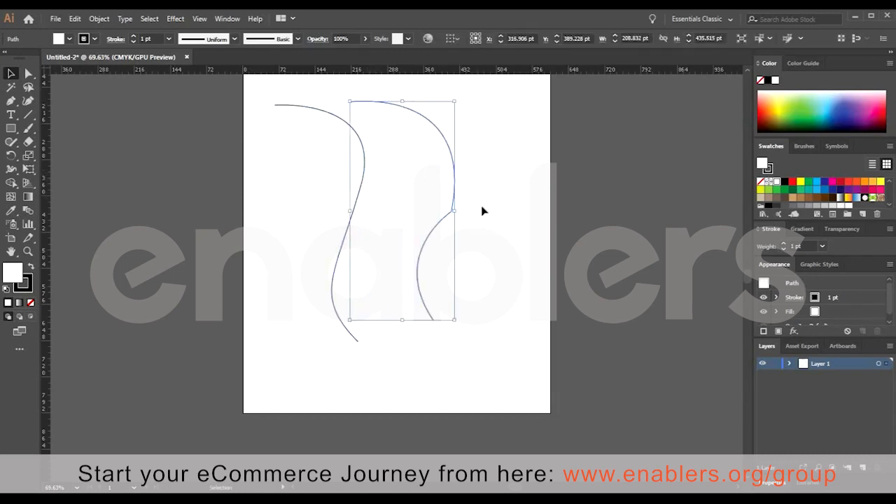
left_click(481, 211)
left_click(451, 213)
key("ctrl+shift+a")
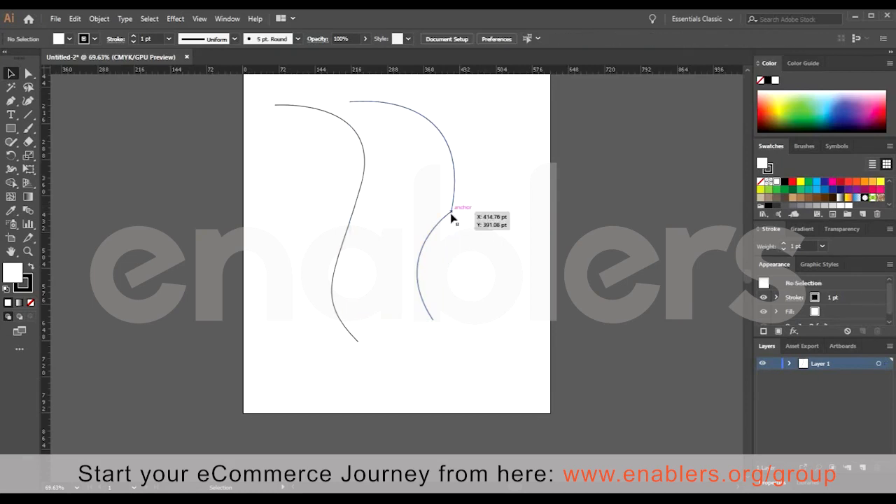
left_click(365, 159)
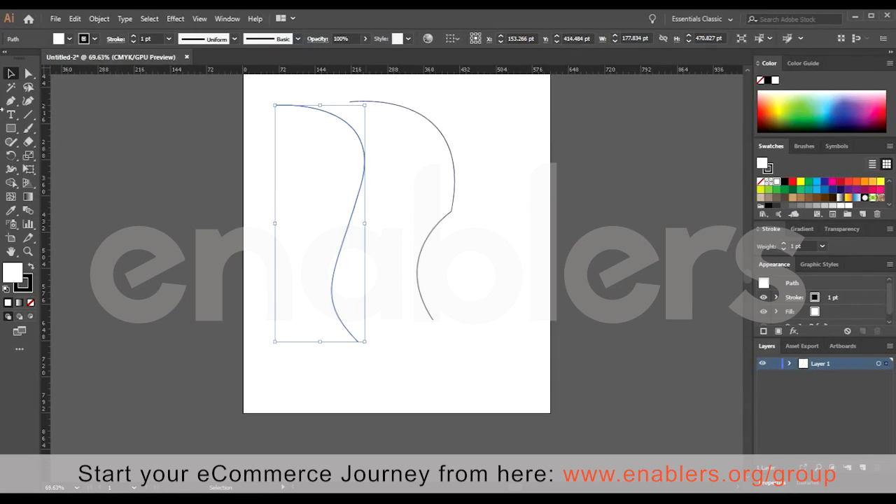
Draw a curved Pen path with a middle corner anchor, about 83 pt wide and 524 pt high, and move it slightly up and left.
key("p")
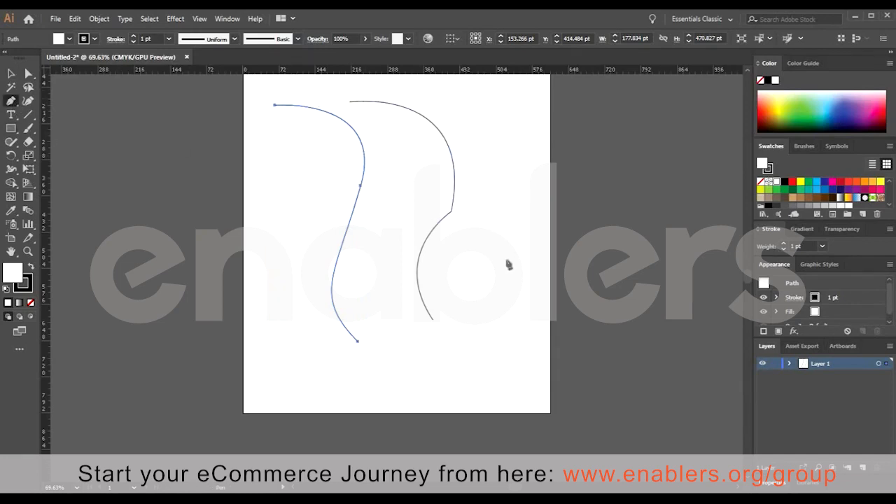
left_click_drag(476, 99, 524, 200)
mouse_move(506, 259)
left_mouse_down()
mouse_move(485, 370)
mouse_move(466, 371)
left_mouse_up()
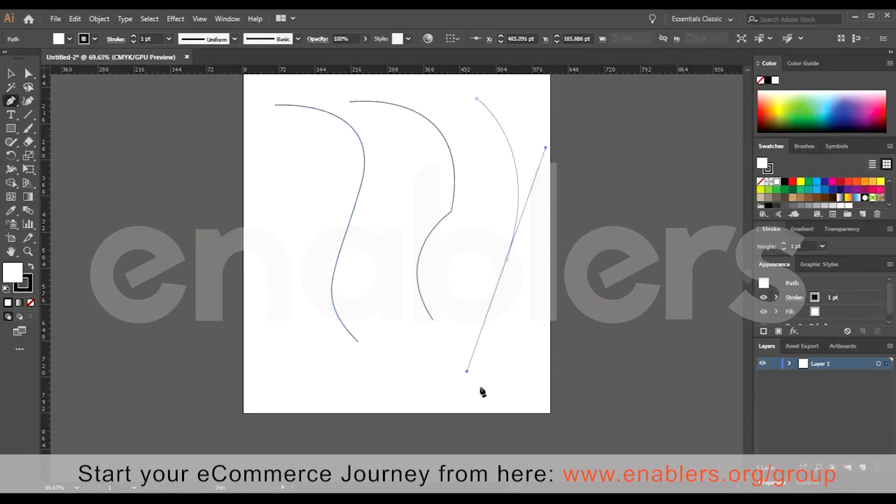
left_click(506, 260)
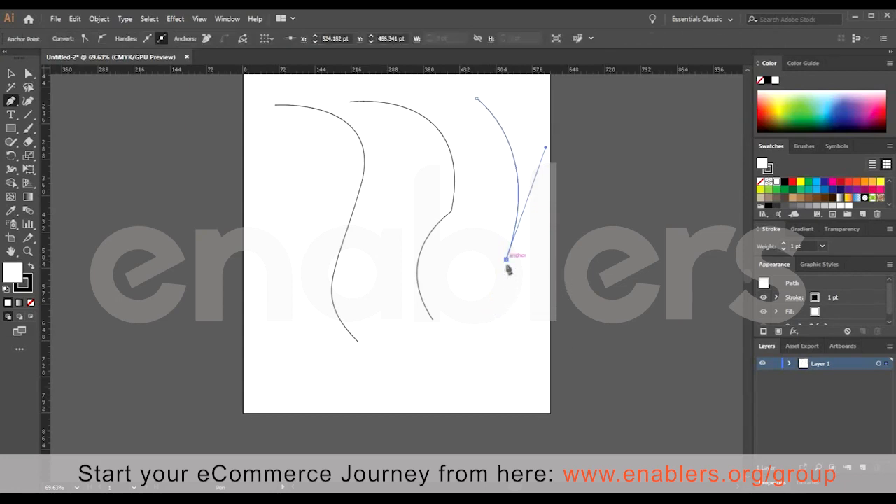
left_click_drag(509, 270, 536, 438)
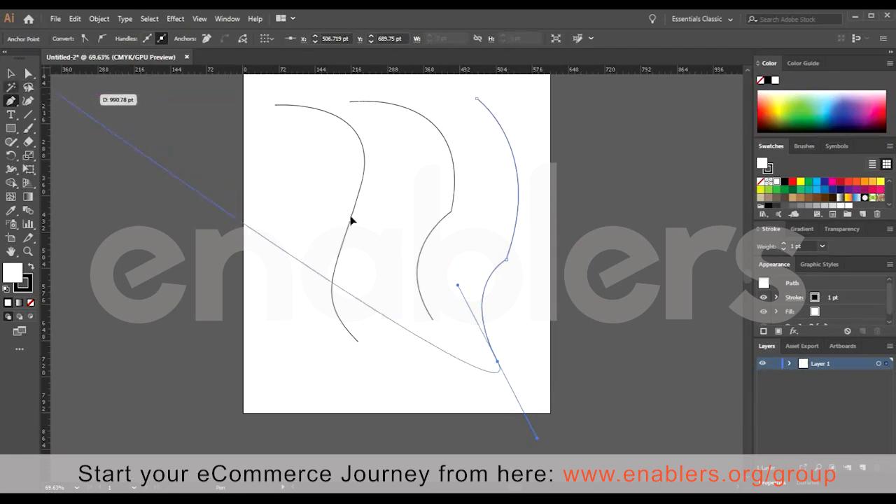
key("v")
left_click(510, 263)
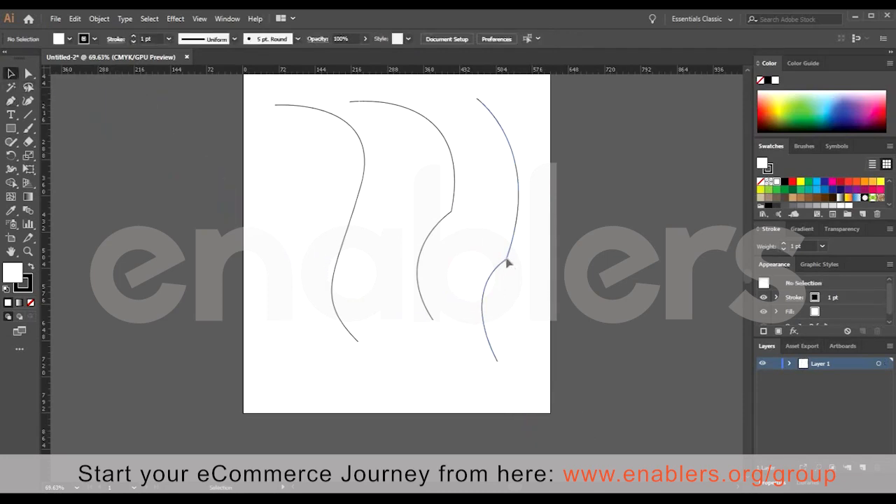
left_click_drag(503, 262, 492, 246)
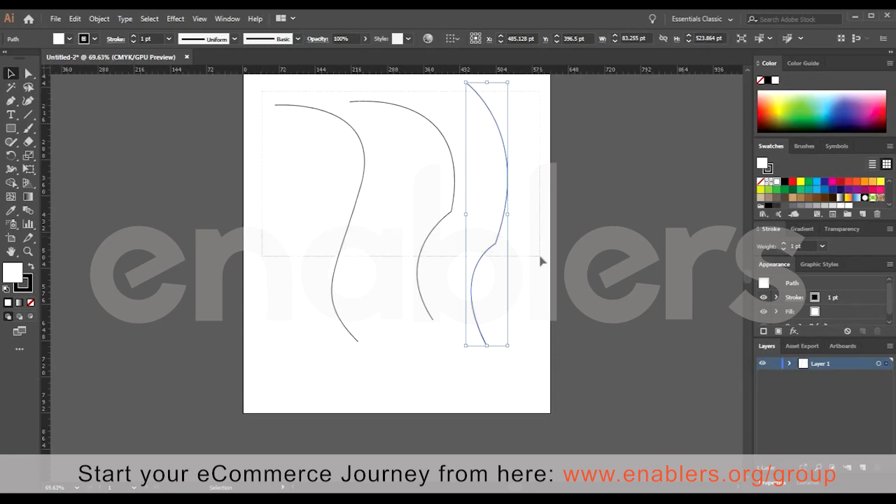
Clear all paths from the artboard and draw a closed, curved four-anchor Pen shape about 322 pt wide and 368 pt high.
key("ctrl+a")
key("Delete")
key("p")
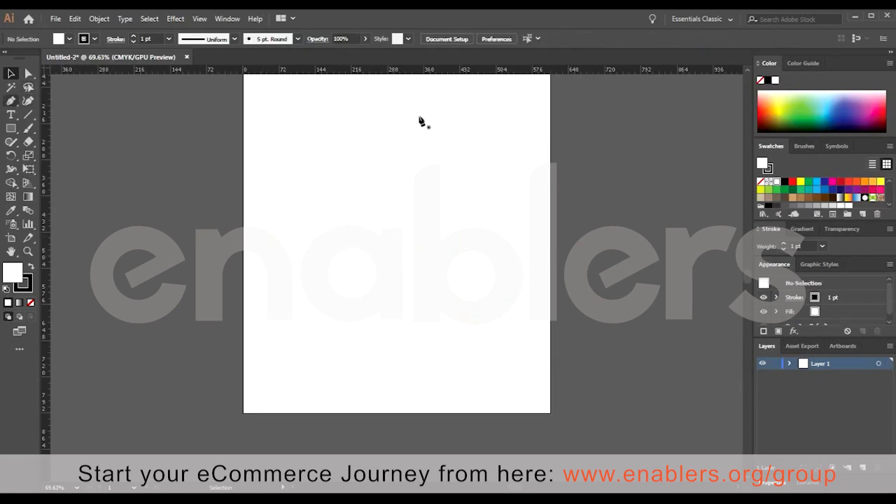
left_click_drag(454, 215, 431, 321)
left_click_drag(376, 265, 413, 373)
left_click_drag(352, 361, 368, 371)
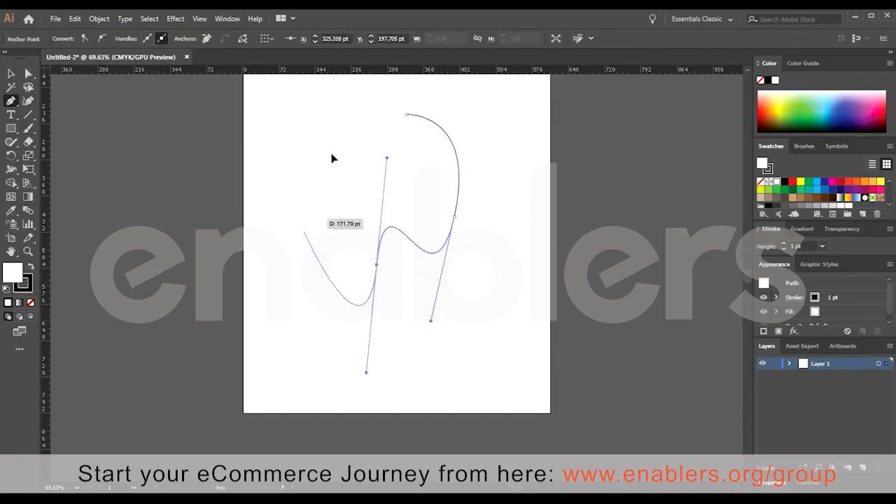
left_click_drag(307, 172, 344, 152)
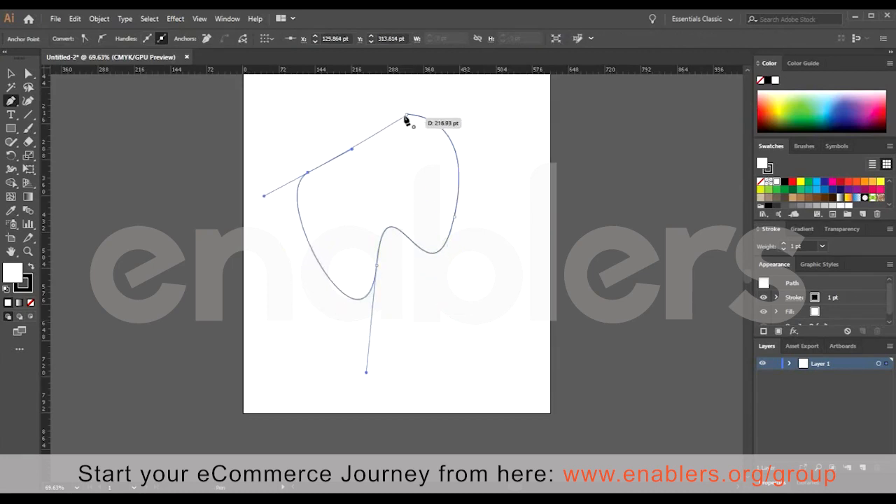
left_click_drag(406, 115, 514, 117)
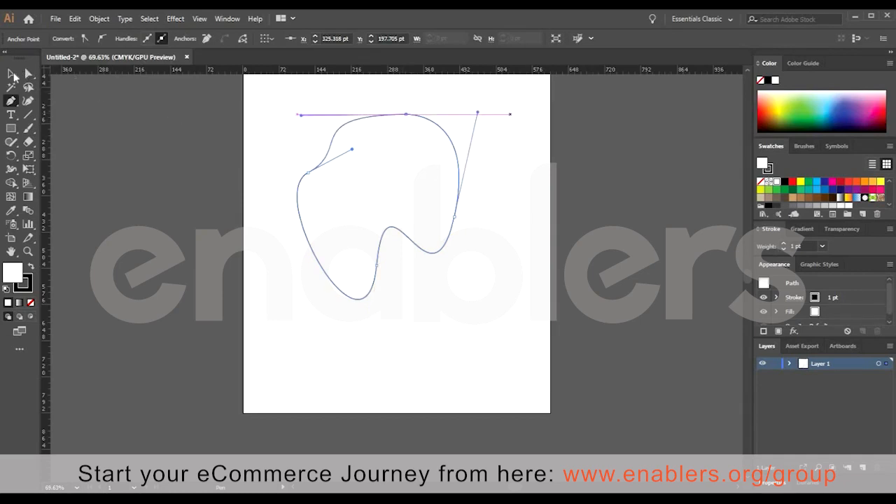
left_click(12, 74)
left_click(449, 331)
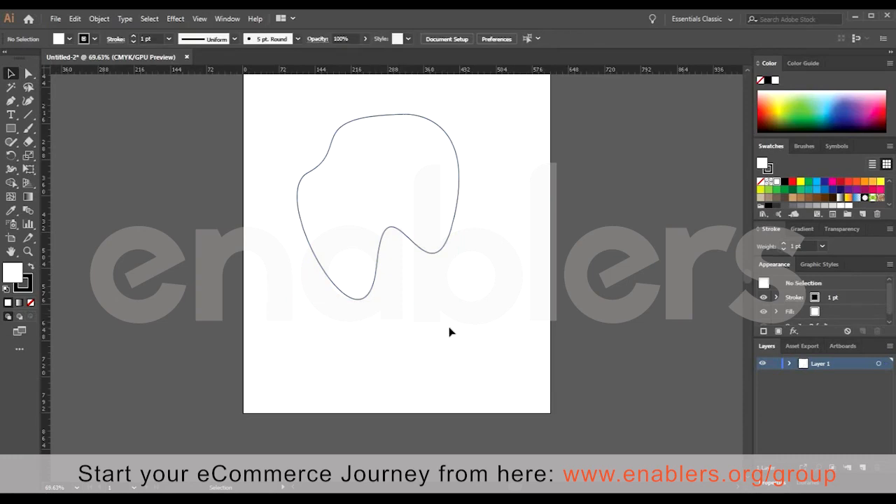
Fill the closed shape with dark red and reposition it around the upper middle of the artboard.
left_click_drag(409, 190, 438, 242)
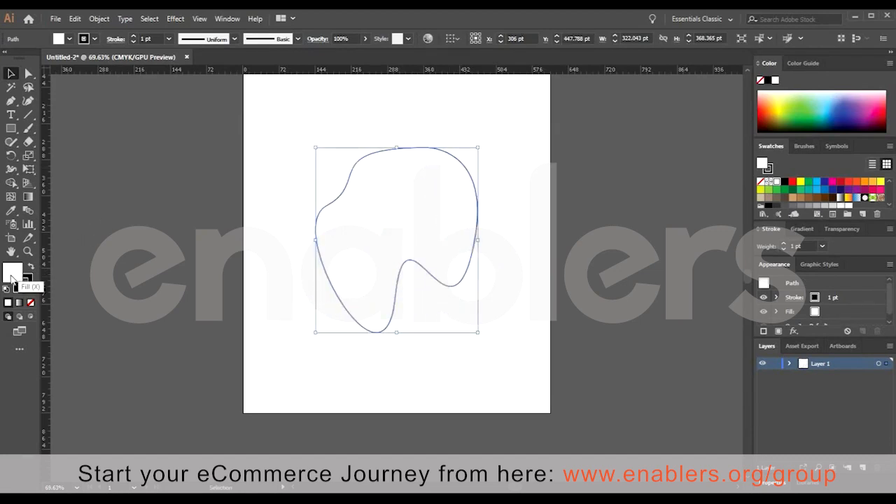
double_click(11, 279)
left_click(420, 244)
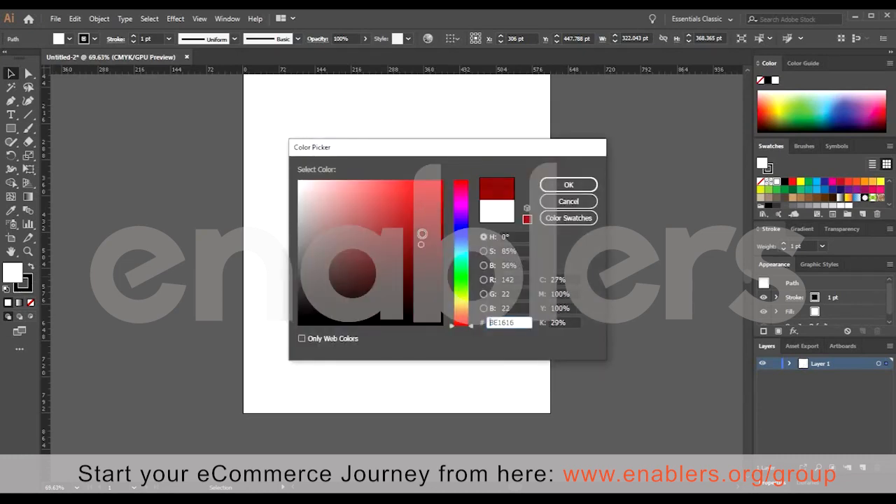
left_click(568, 185)
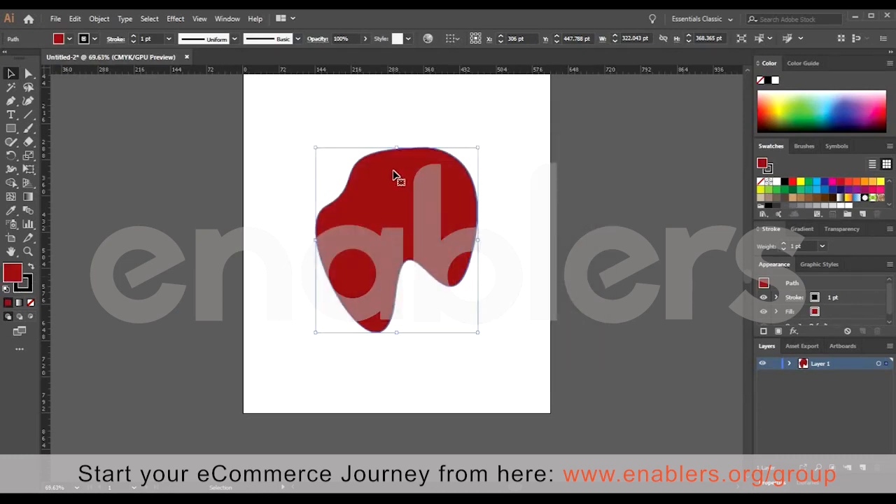
left_click_drag(393, 175, 384, 155)
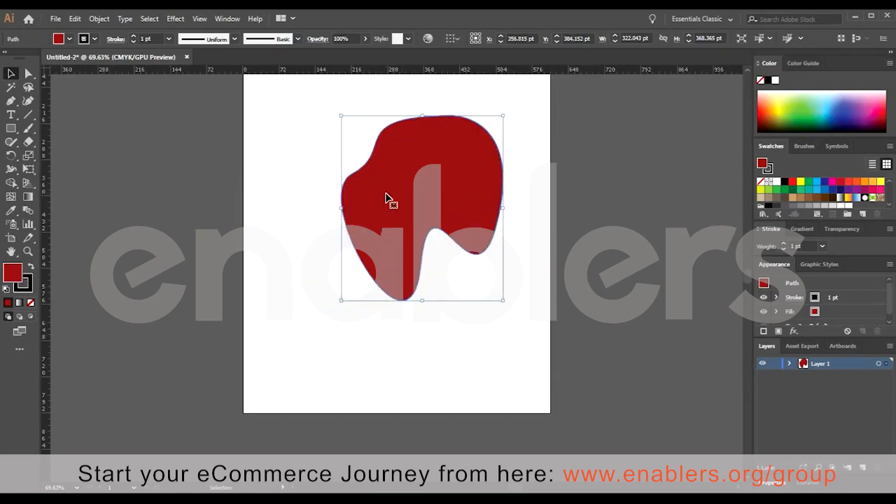
left_click_drag(387, 199, 359, 194)
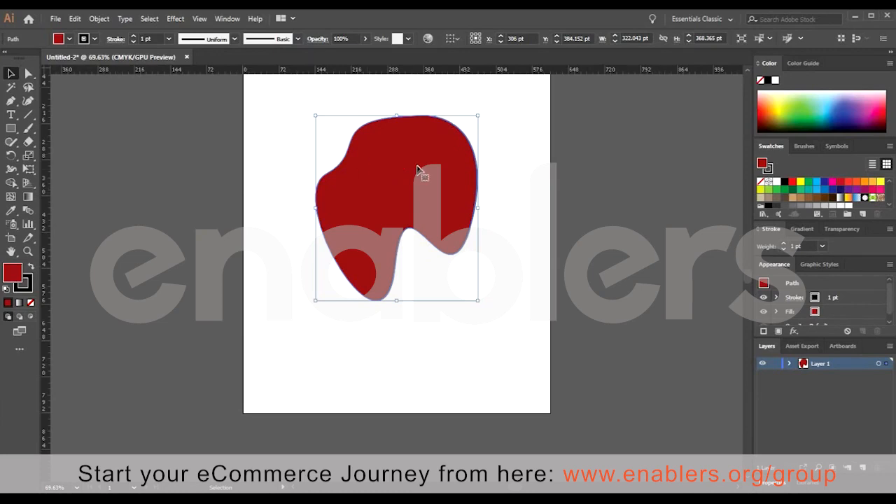
Adjust both direction handles of the red shape's lower inner anchor to make the notch shallower and the lower lobe rounder.
key("a")
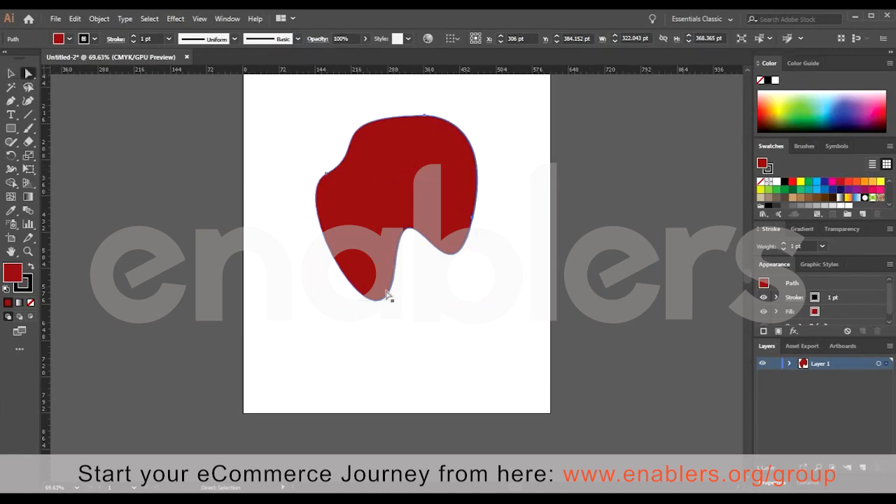
left_click(423, 276)
left_click(405, 266)
left_click(396, 268)
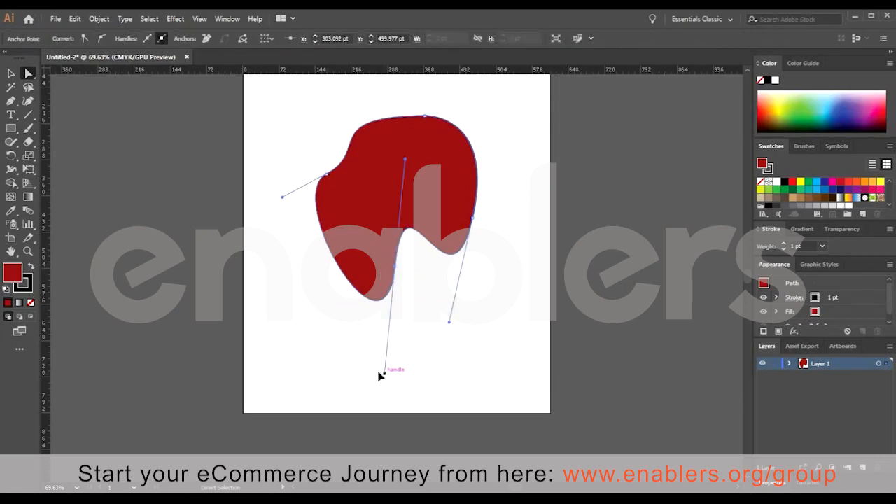
left_click_drag(384, 371, 370, 336)
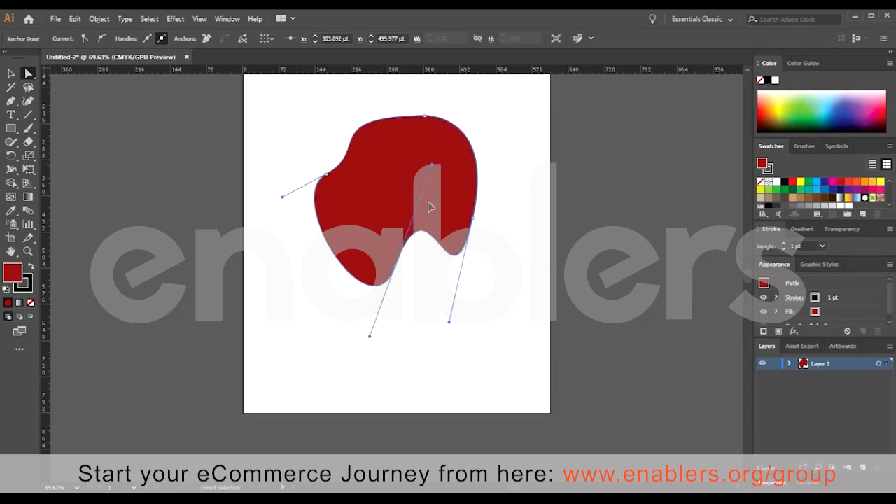
left_click_drag(431, 164, 424, 219)
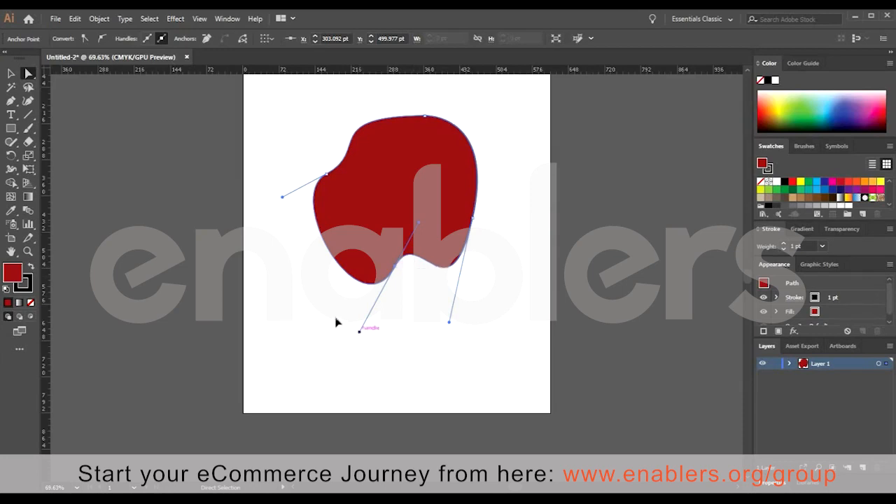
left_click_drag(336, 322, 330, 313)
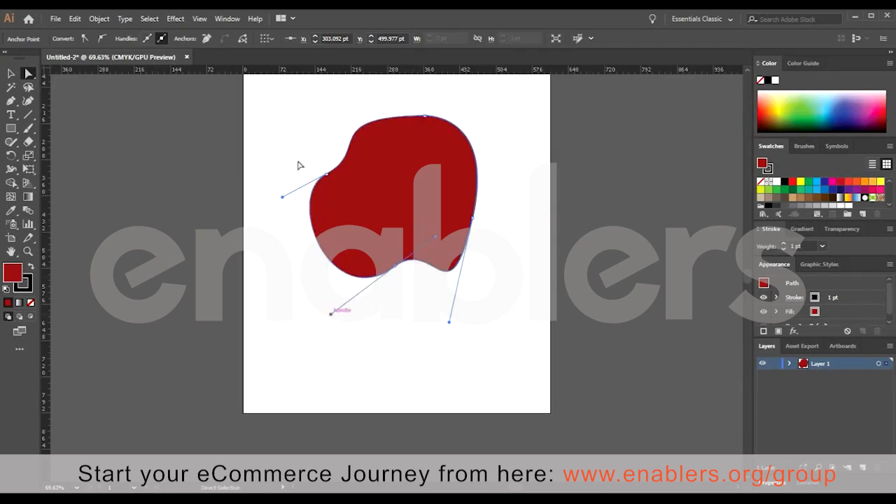
Delete the red shape and restore the default white fill and black stroke.
key("v")
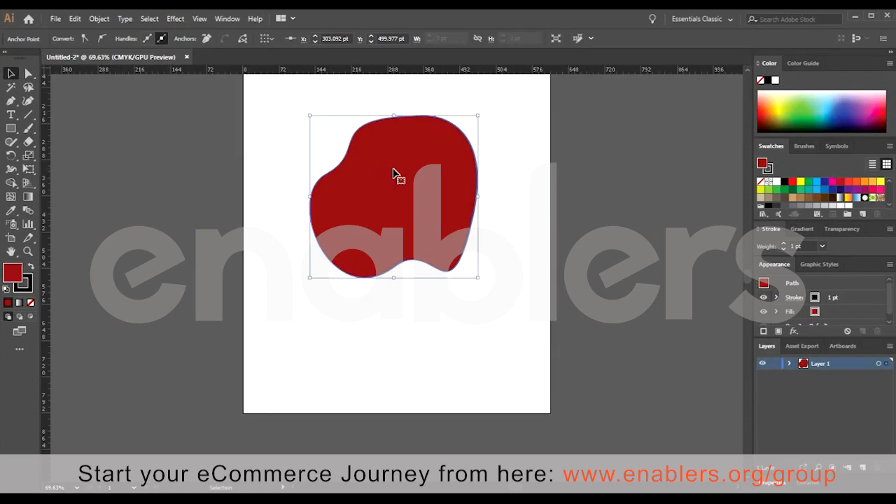
key("Delete")
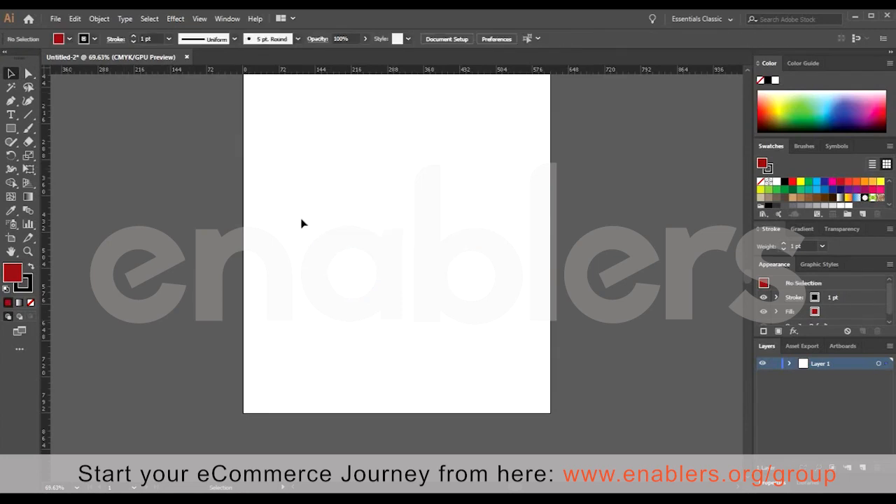
key("d")
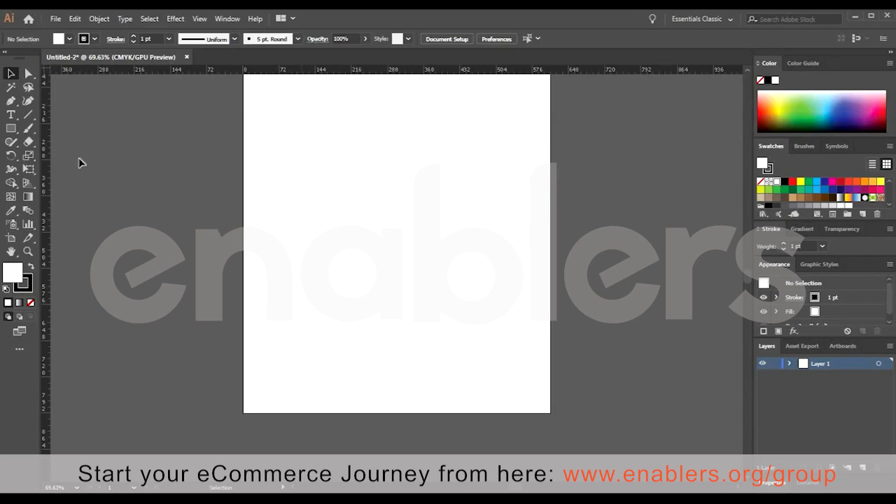
Hide the rulers and show them again, and look up the ruler visibility options.
left_click(11, 101)
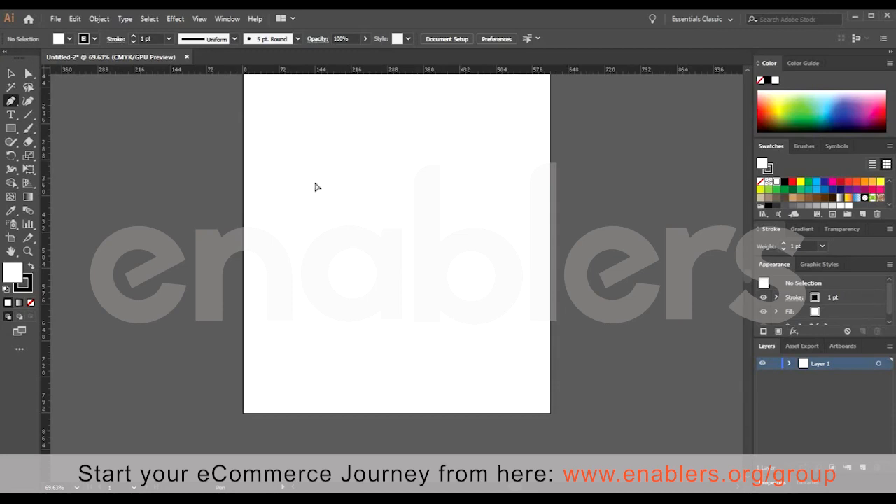
key("ctrl+r")
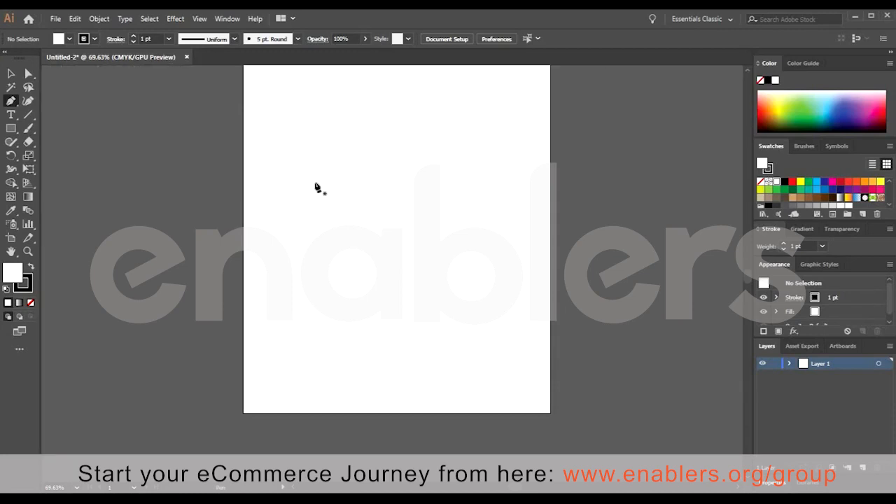
scroll(315, 188, "up", 1)
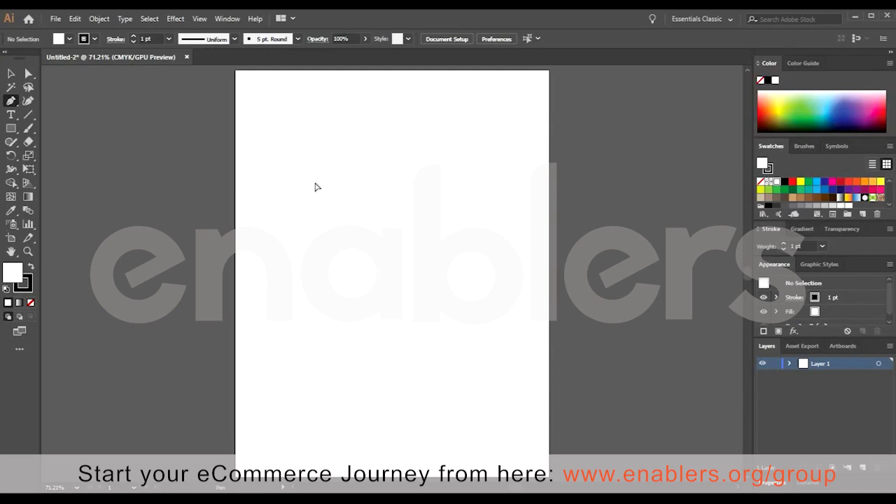
key("ctrl+r")
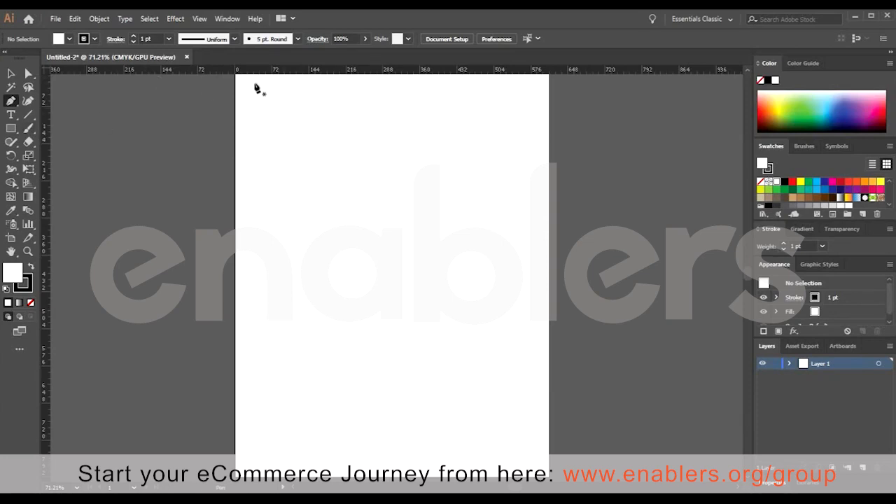
left_click(200, 19)
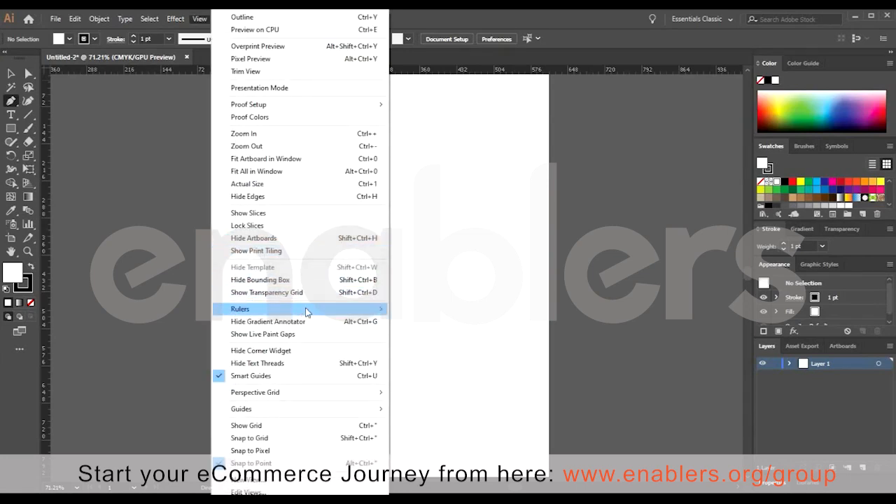
mouse_move(305, 309)
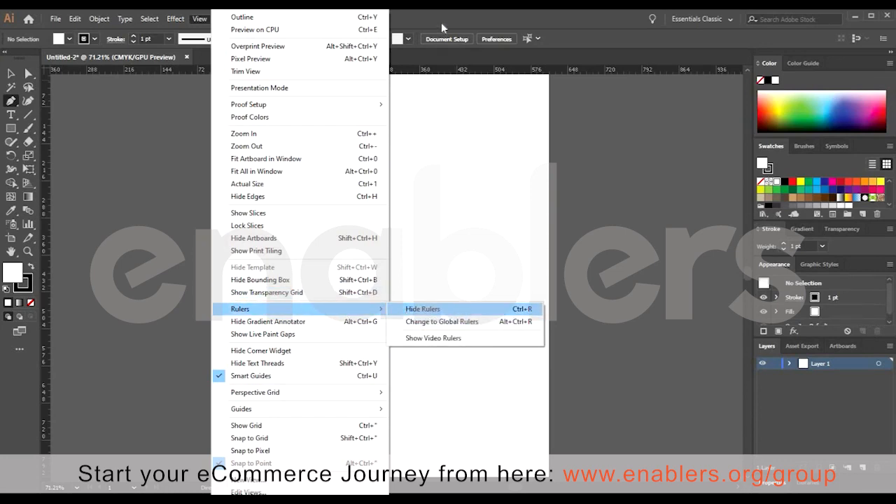
left_click(280, 159)
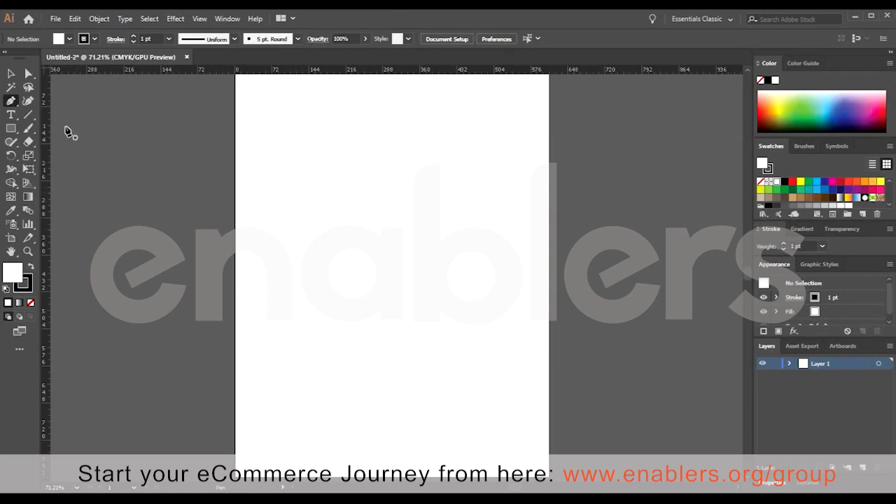
Place a vertical ruler guide near the centre of the artboard, at X about 290 pt.
key("ctrl")
left_click_drag(193, 136, 384, 135)
key("v")
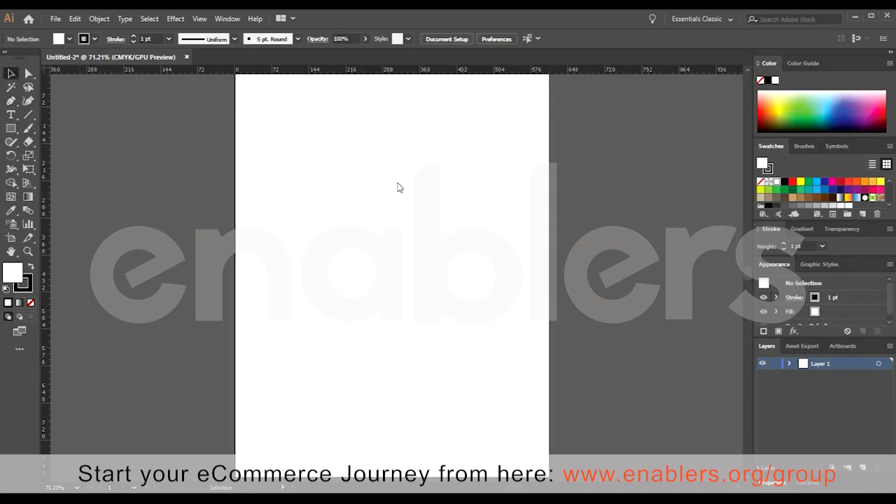
Show the hidden guides and remove the stray vertical guide outside the artboard.
right_click(399, 186)
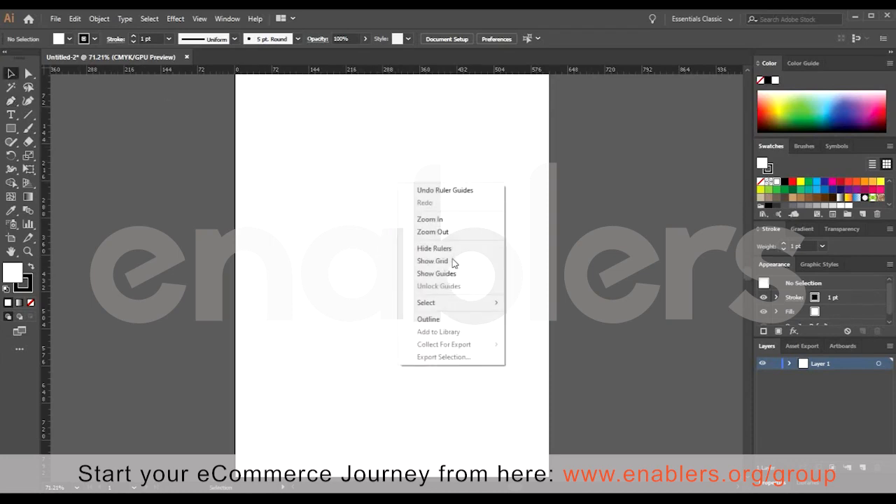
left_click(414, 273)
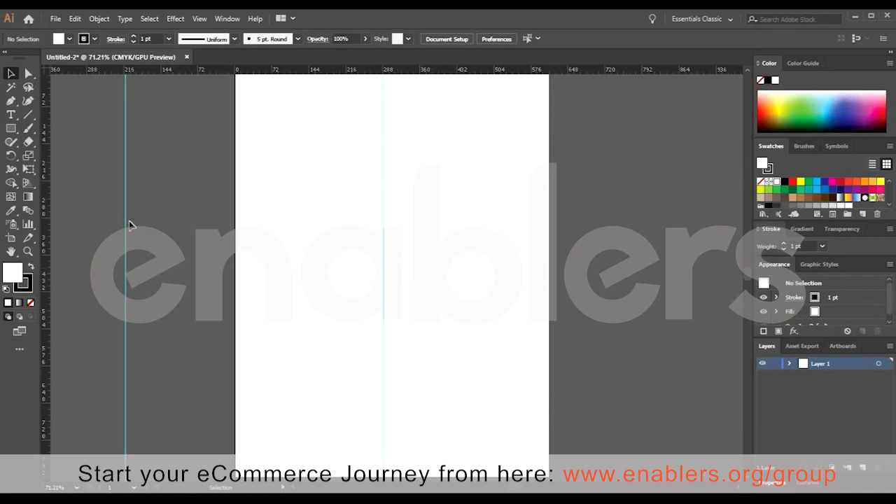
left_click_drag(127, 225, 47, 196)
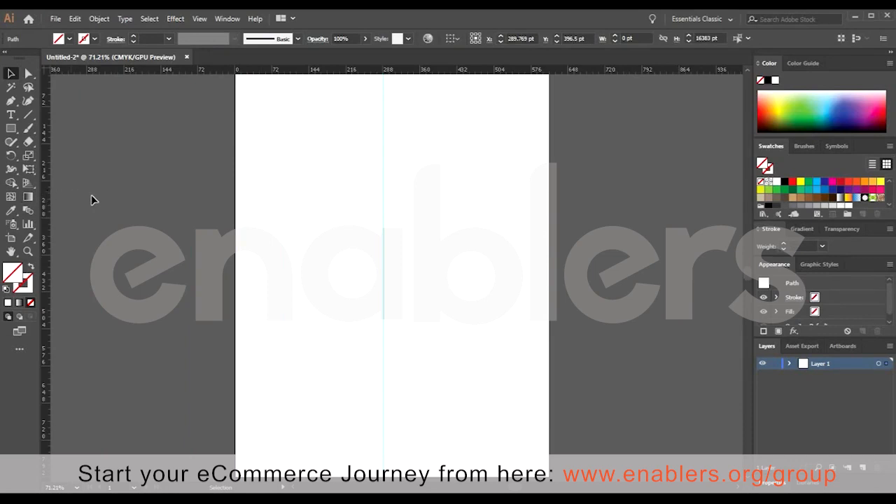
Place a second vertical guide at X about 269 pt beside the centre guide, and try moving it outside the artboard.
left_click_drag(372, 197, 373, 197)
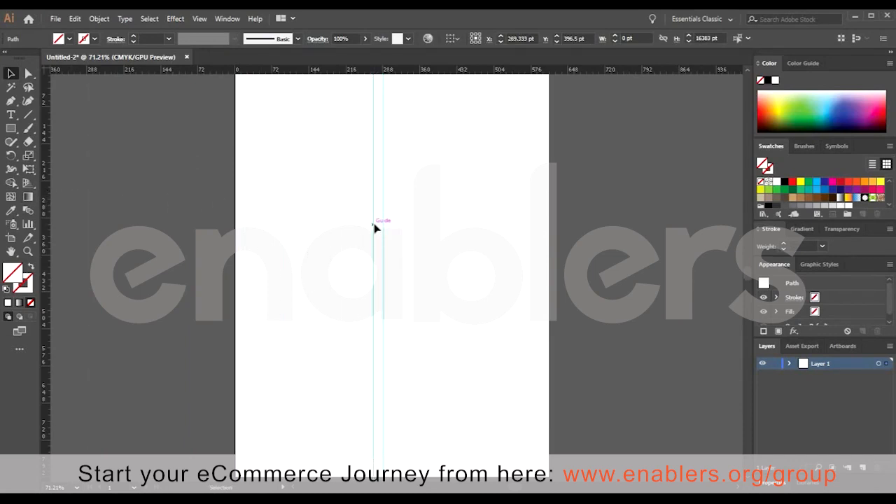
left_click_drag(374, 228, 88, 228)
key("ctrl+z")
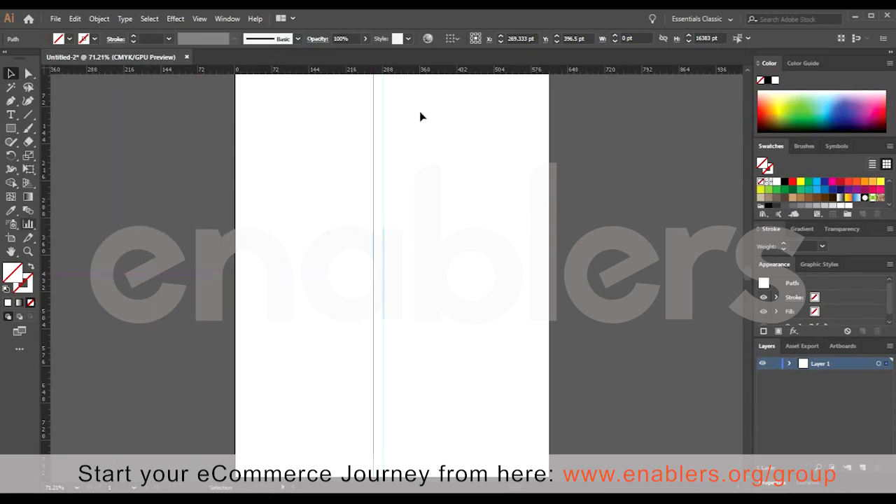
left_click_drag(373, 132, 75, 144)
key("ctrl+z")
left_click(435, 166)
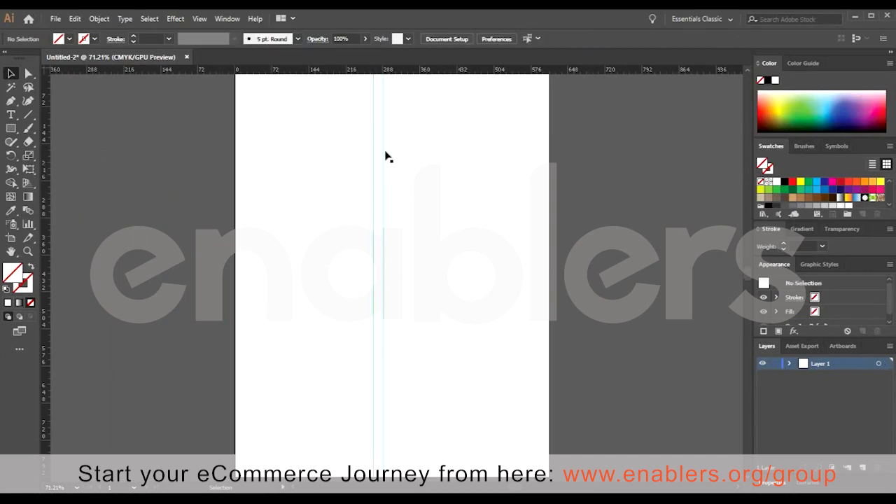
left_click(383, 155)
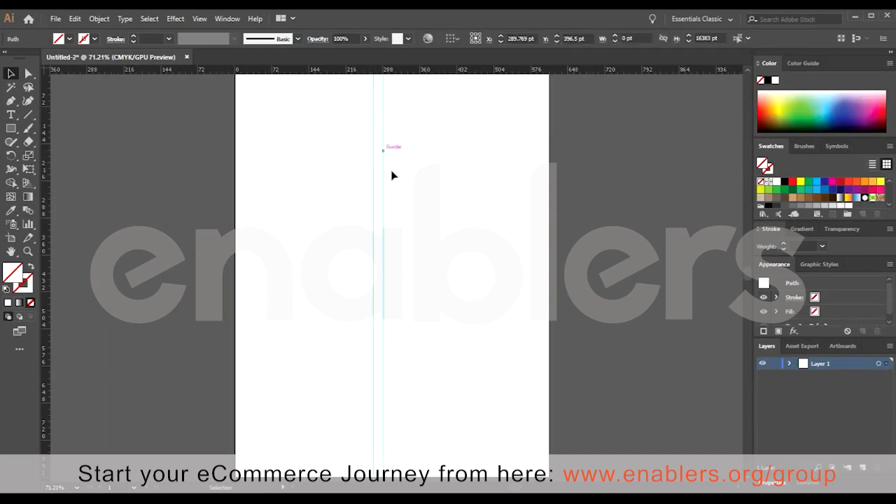
left_click(393, 173)
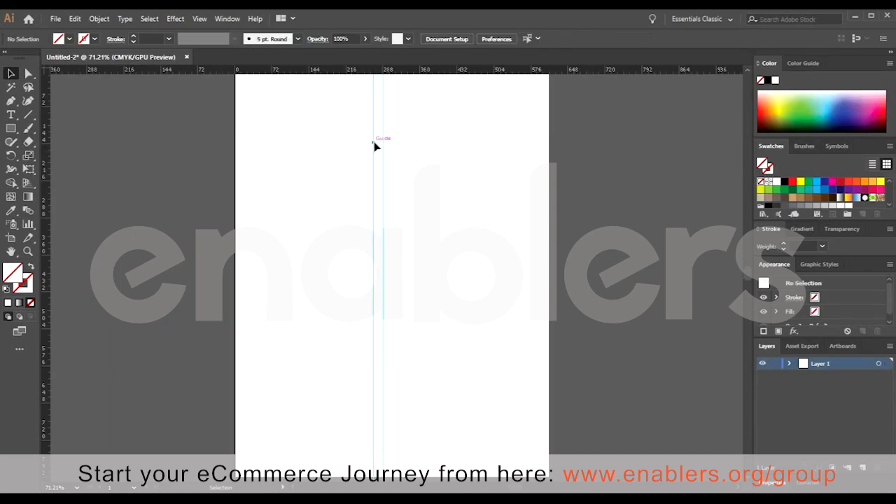
Move the two vertical guides just outside the artboard's left and right edges, and place another guide at X 666 pt.
left_click_drag(374, 144, 226, 154)
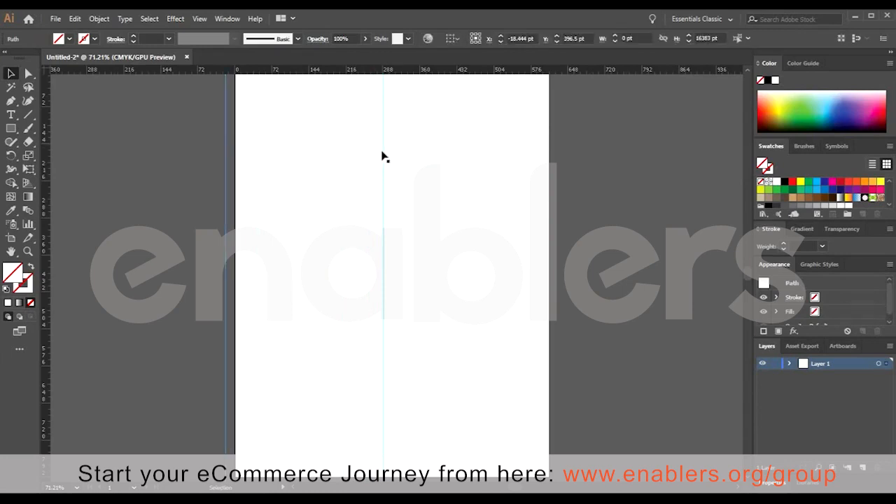
left_click_drag(383, 156, 553, 162)
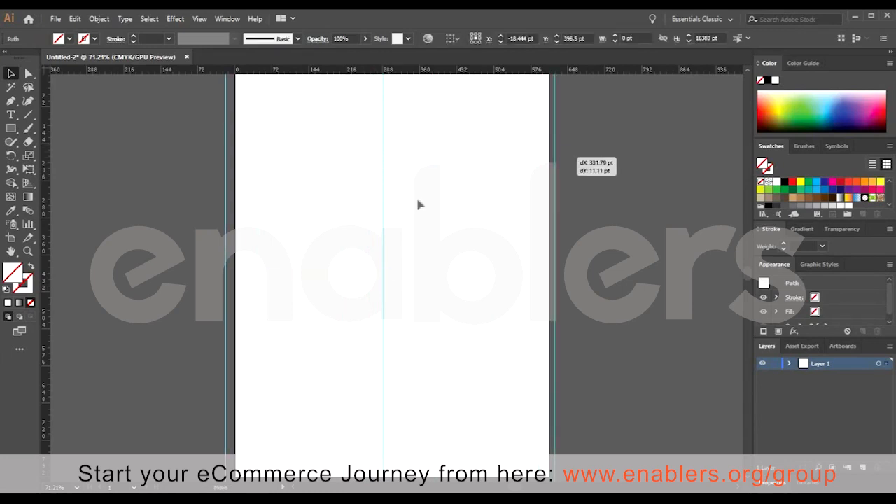
mouse_move(578, 192)
left_mouse_down()
mouse_move(650, 202)
mouse_move(578, 203)
left_mouse_up()
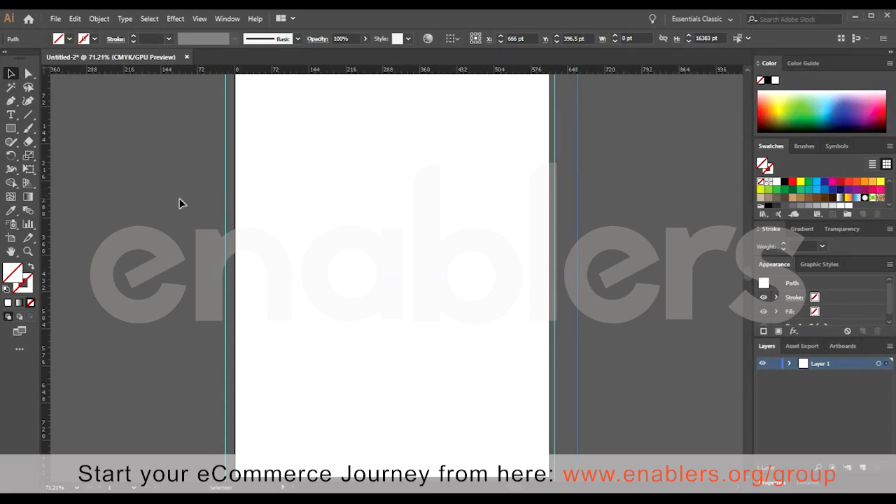
Remove the two guides beside the artboard's edges and move the remaining vertical guide to X 286 pt near the artboard's centre.
left_click_drag(231, 195, 78, 201)
left_click(530, 184)
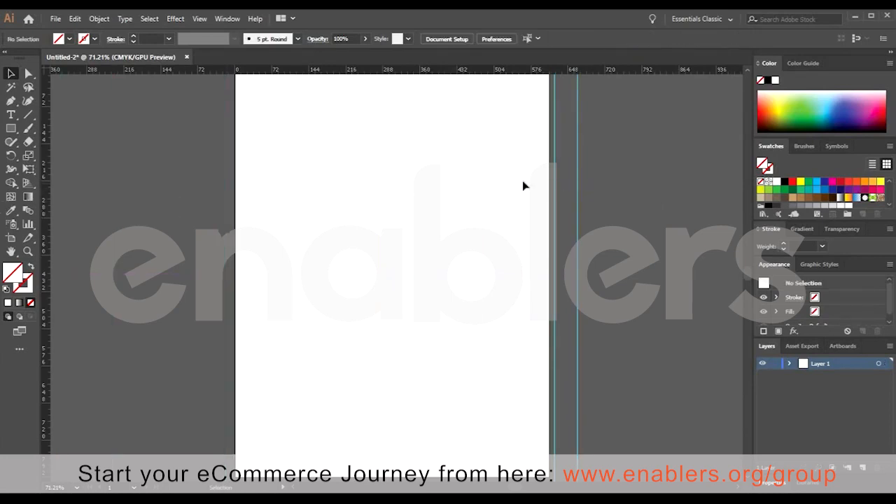
left_click_drag(554, 176, 526, 175)
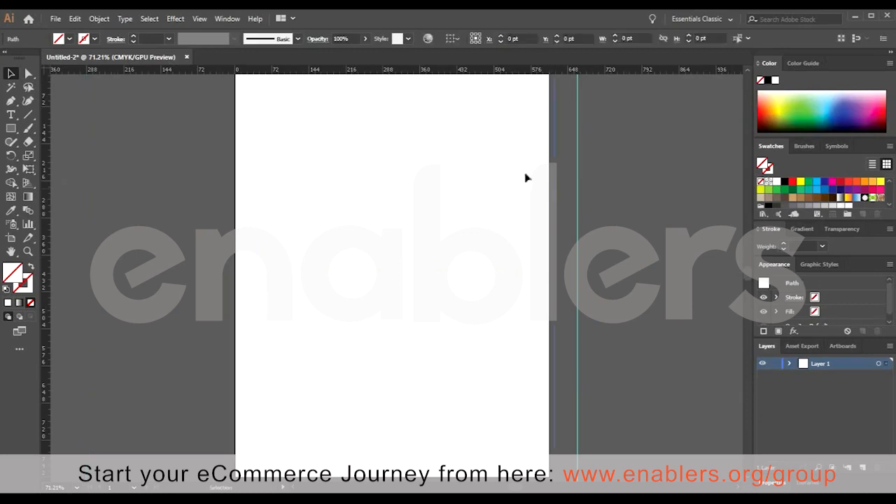
left_click_drag(579, 170, 614, 178)
left_click_drag(553, 177, 46, 201)
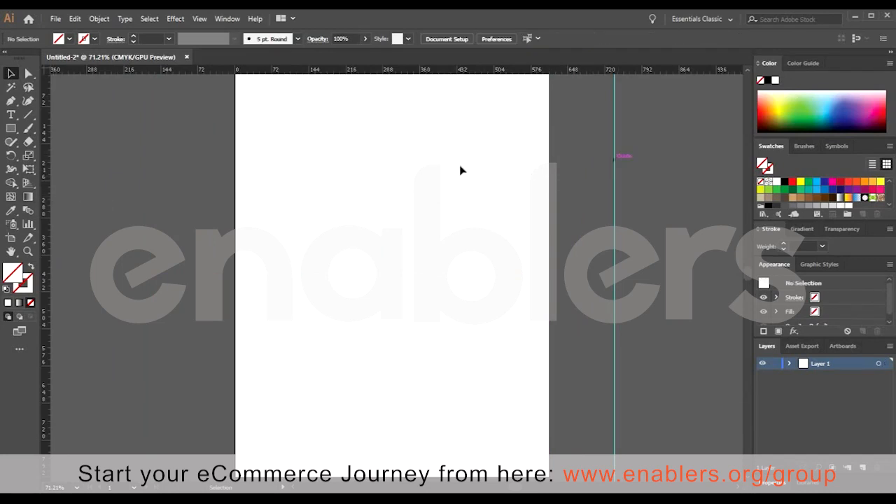
left_click_drag(614, 172, 383, 178)
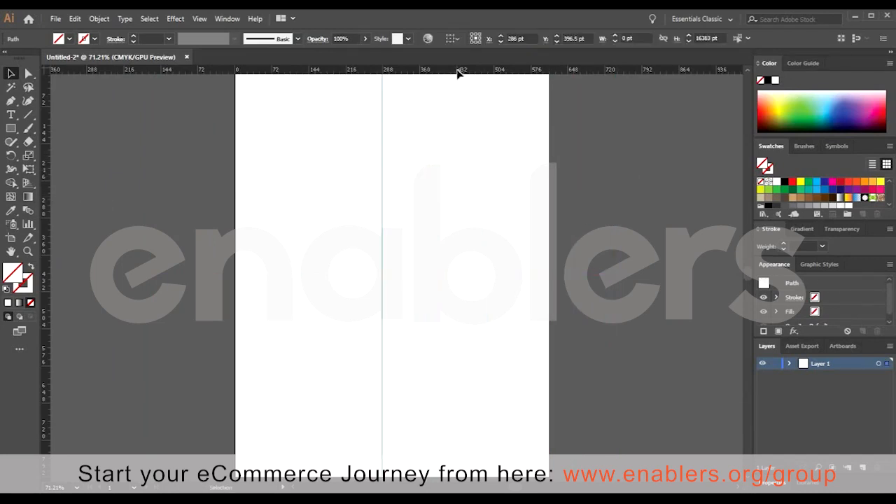
Place a horizontal guide across the artboard at Y about 351 pt and remove it again.
left_click(452, 251)
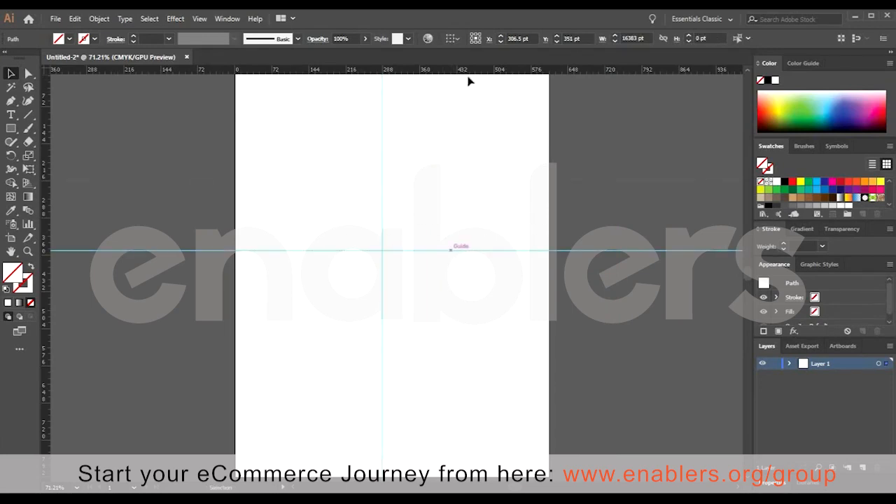
left_click_drag(462, 250, 490, 70)
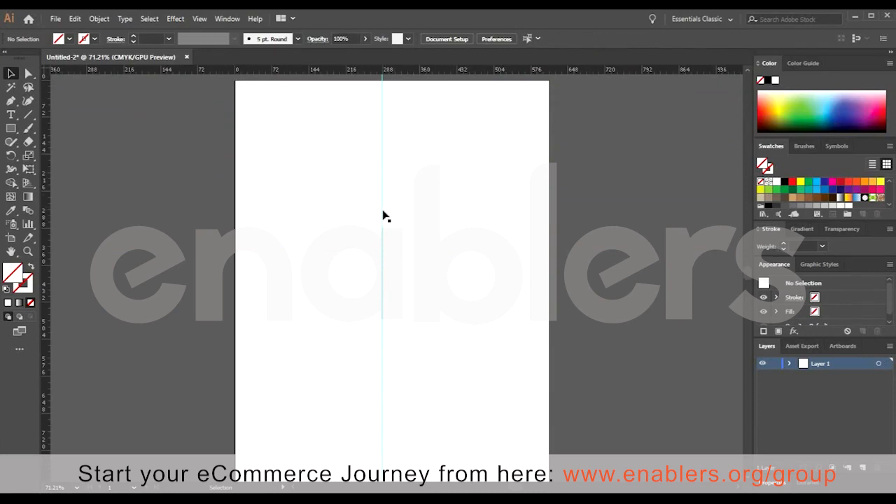
left_click(382, 214)
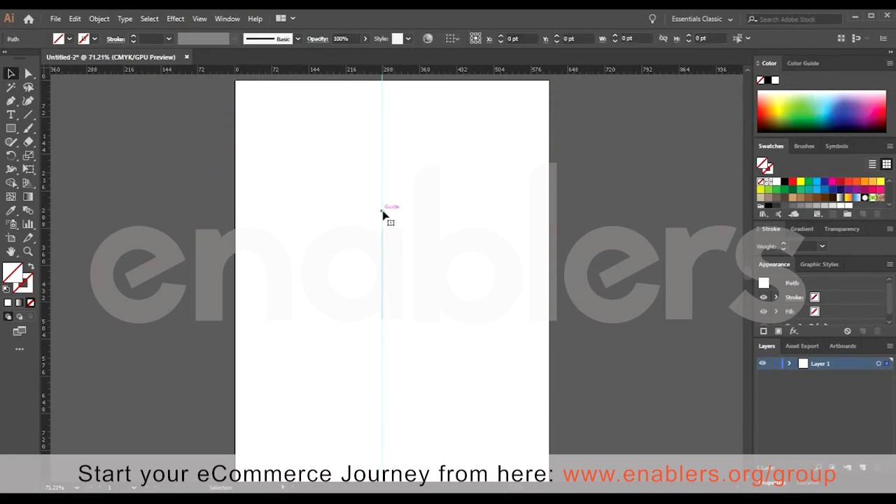
Draw the left half of a heart with the Pen tool, starting on the vertical guide at Y about 128 pt and ending on it at about 432 pt.
left_click(11, 103)
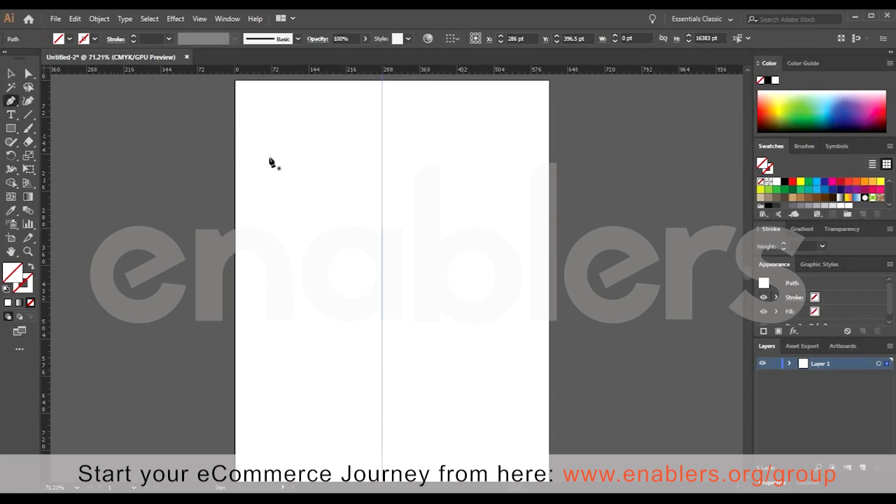
left_click(382, 145)
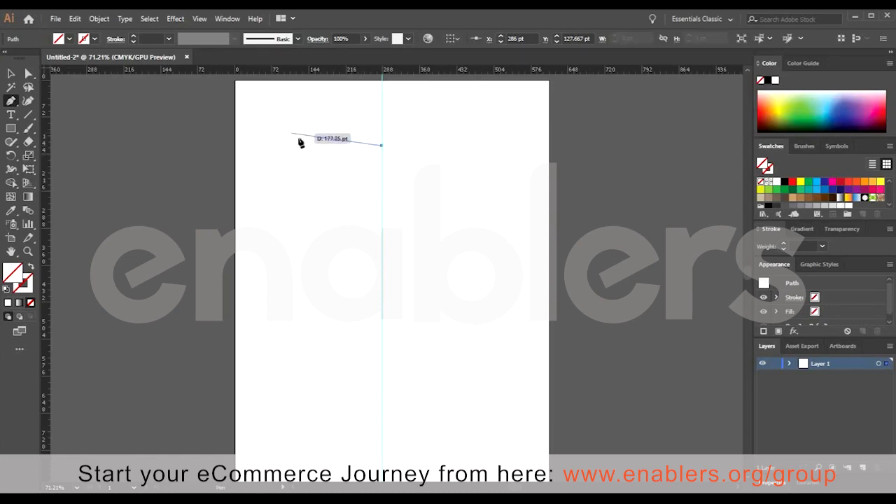
left_click_drag(298, 138, 298, 147)
left_click_drag(287, 197, 277, 229)
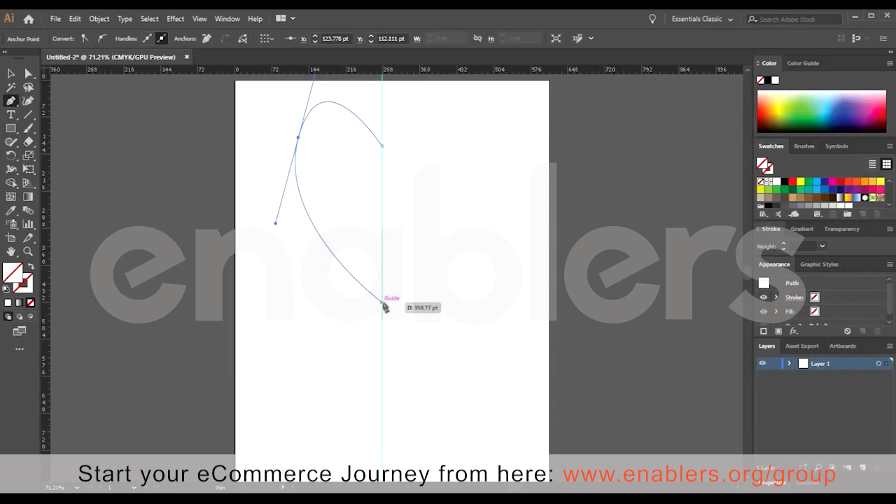
left_click(382, 302)
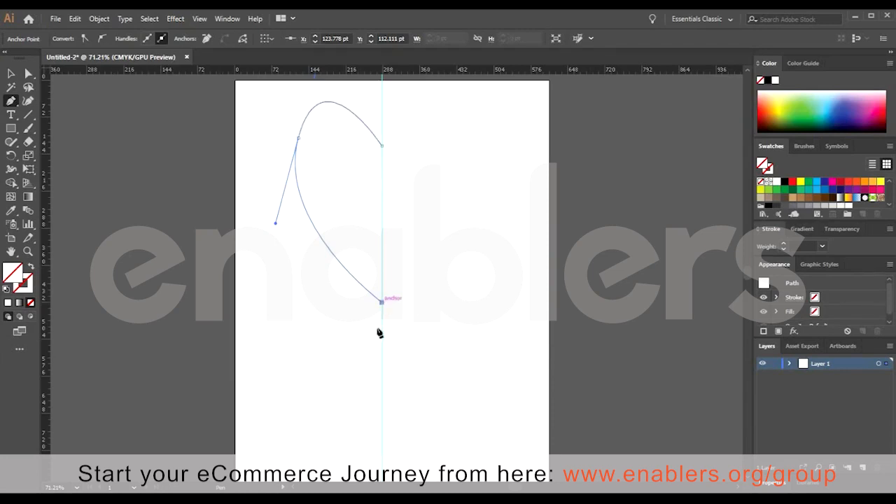
Reshape the half heart by adjusting its outer anchor's handle and moving that anchor to about X 116 pt, Y 145 pt.
left_click(28, 73)
left_click(296, 144)
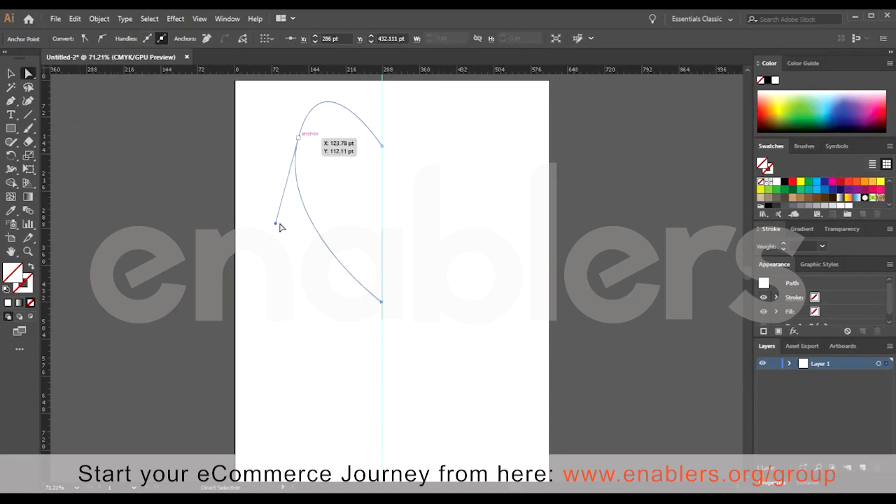
left_click_drag(276, 225, 270, 202)
left_click_drag(297, 139, 340, 179)
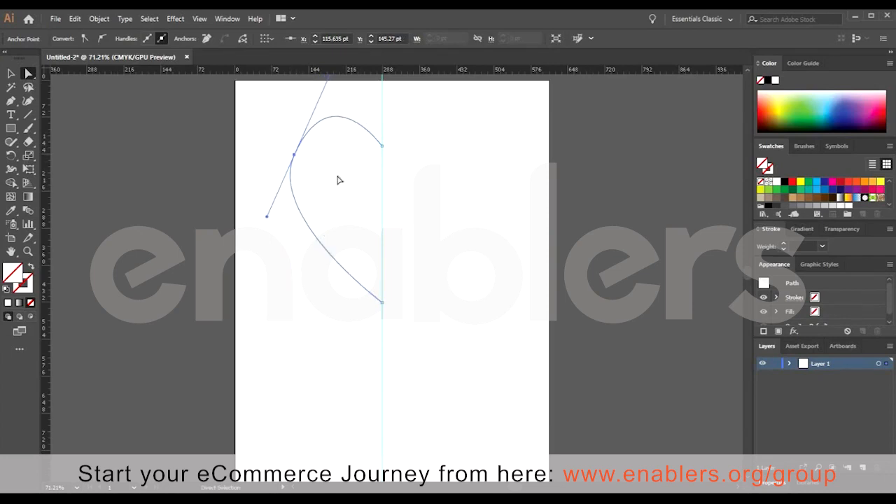
Try deleting the half-heart path, and undo the deletion.
key("Delete")
key("ctrl+z")
key("p")
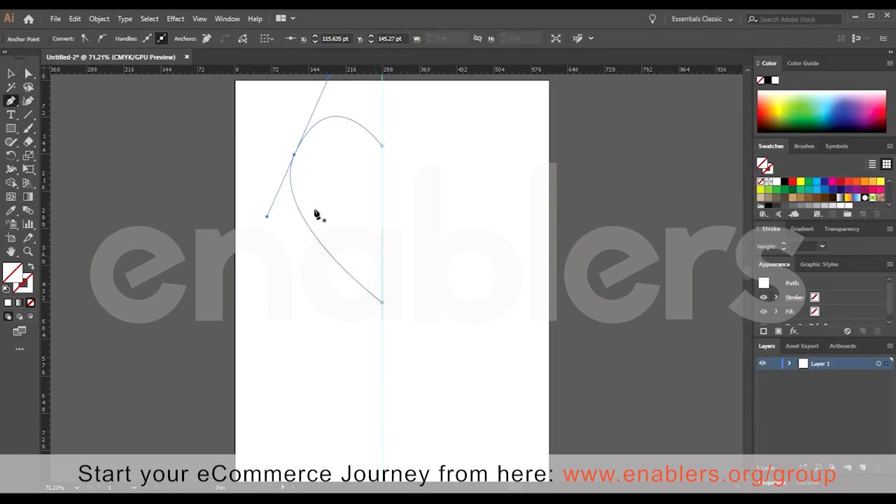
left_click(13, 74)
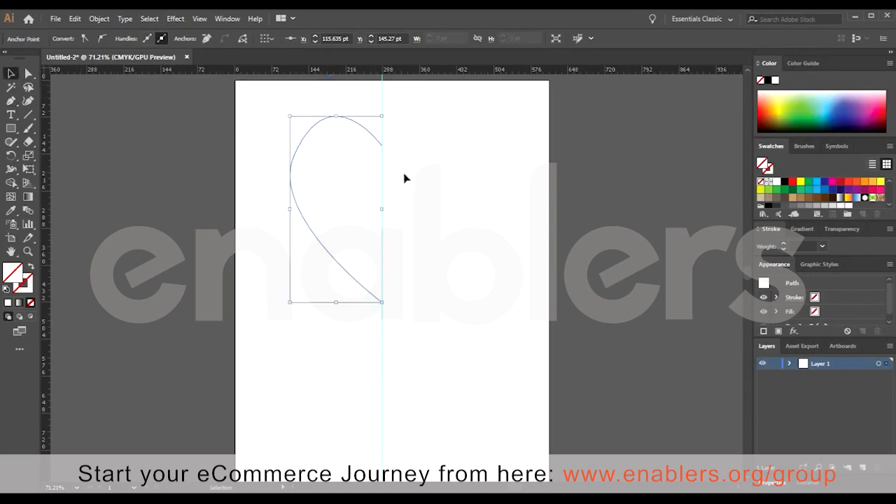
key("Delete")
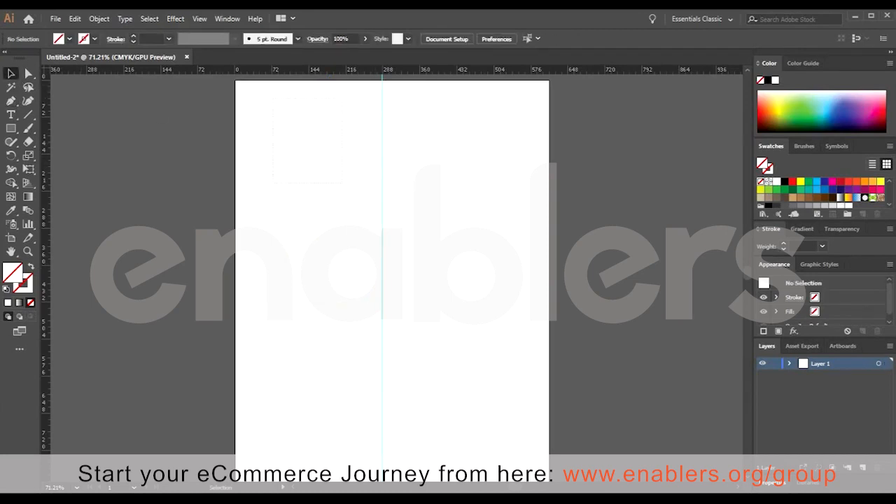
key("ctrl+z")
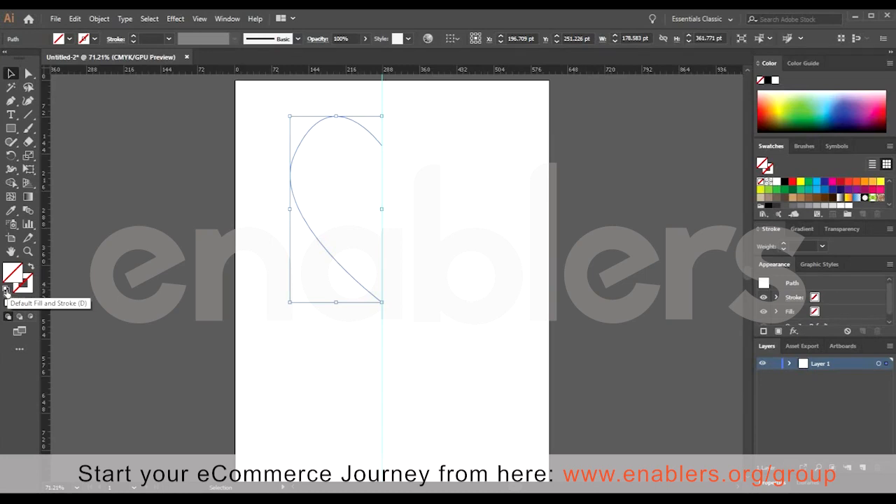
Apply the default white fill and black 1 pt stroke to the half-heart path.
left_click(5, 289)
left_click(311, 129)
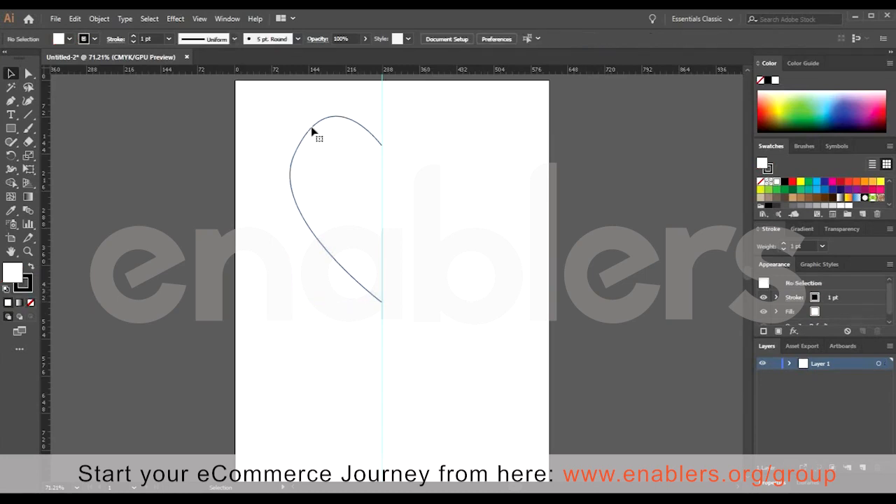
left_click(312, 164)
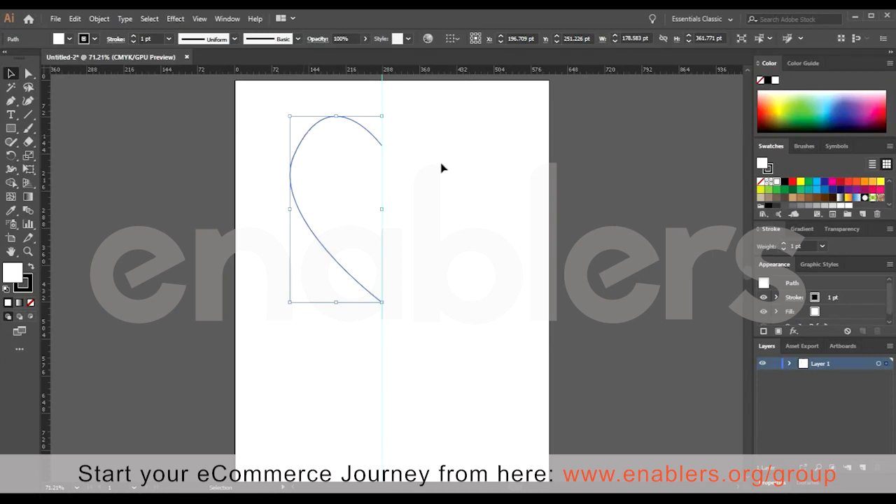
left_click(393, 161)
left_click(313, 130)
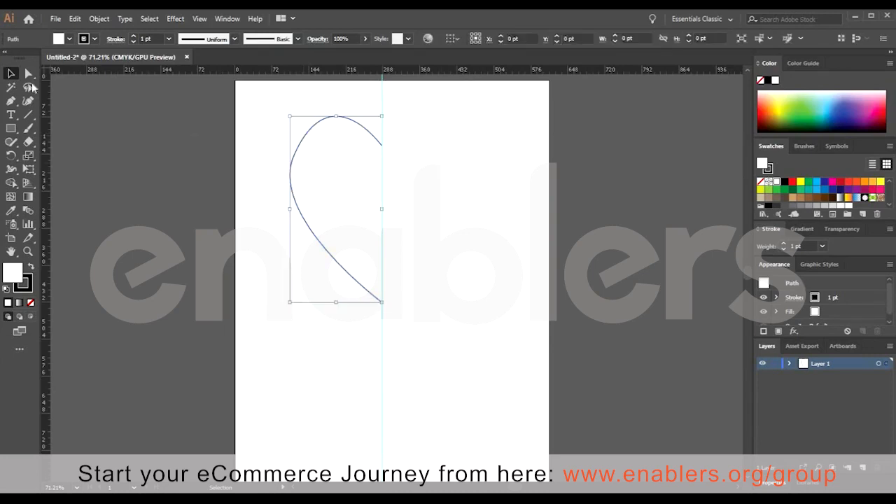
Adjust both direction handles of the half heart's outer anchor to refine the curve of its lobe and side.
key("a")
left_click_drag(294, 159, 290, 151)
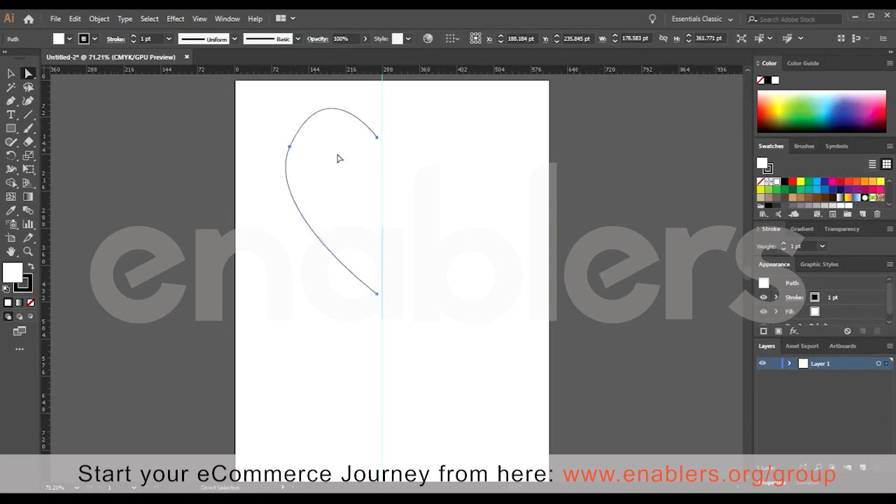
key("ctrl+z")
left_click(294, 193)
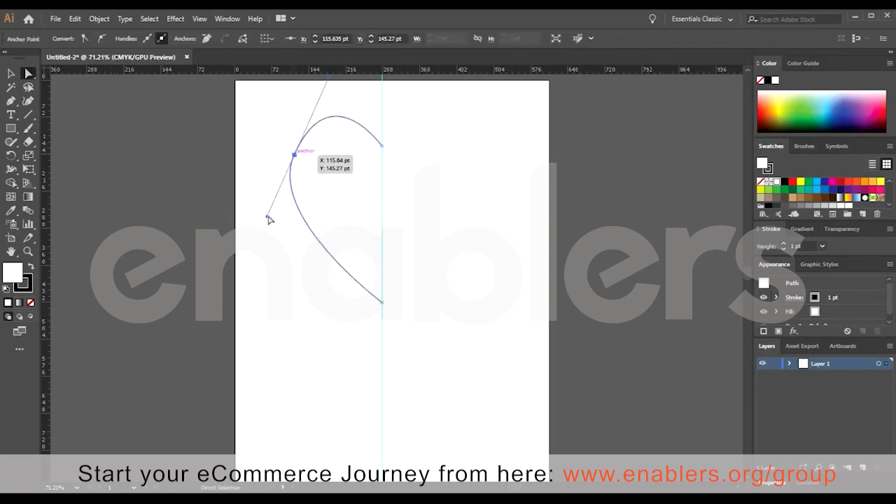
left_click_drag(259, 219, 254, 215)
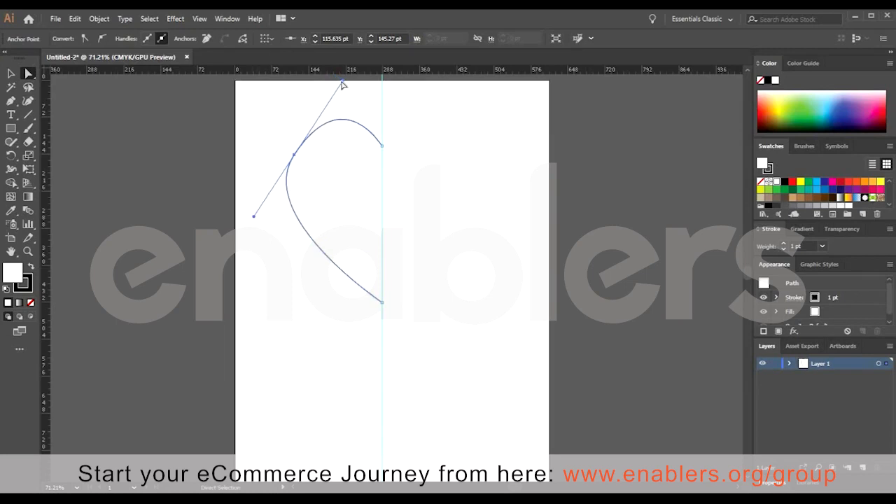
left_click_drag(342, 84, 324, 80)
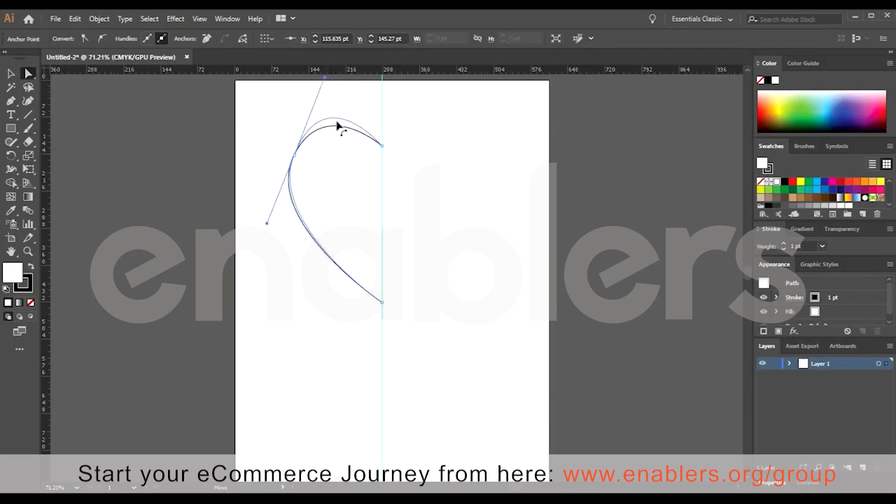
left_click(455, 221)
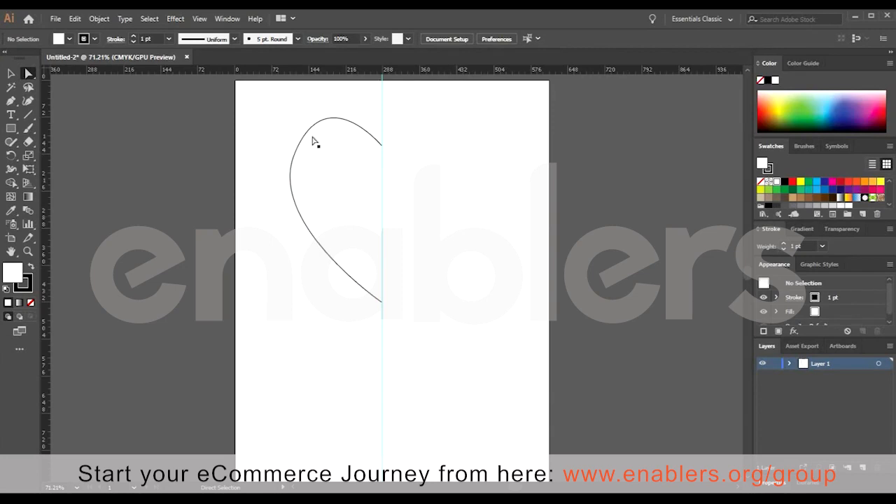
Reflect the half-heart path across the vertical axis as a copy, keeping the original.
left_click(10, 74)
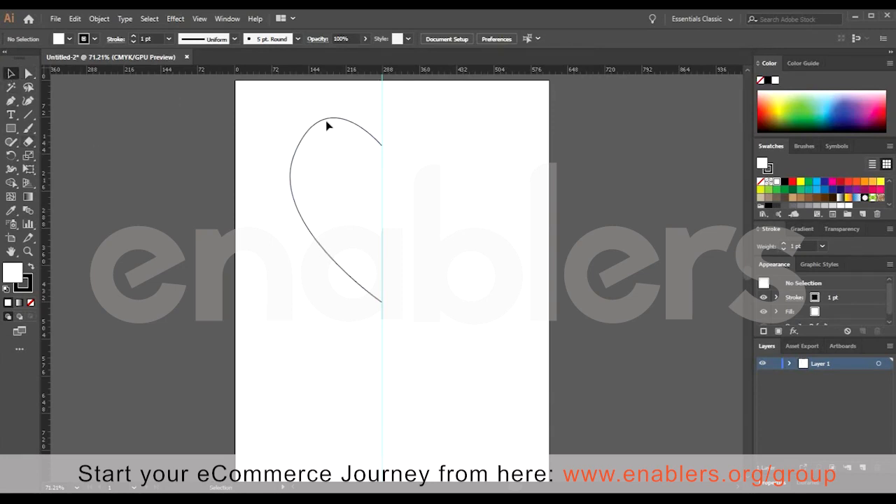
left_click(326, 122)
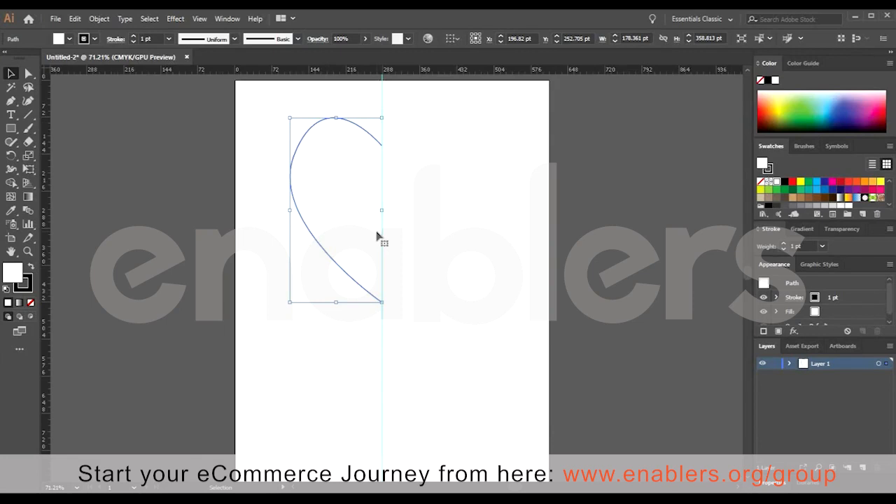
right_click(346, 126)
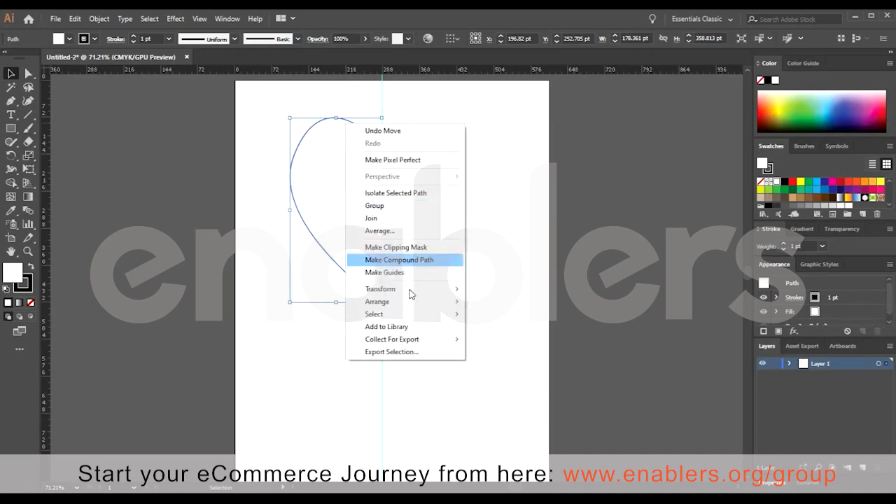
mouse_move(413, 292)
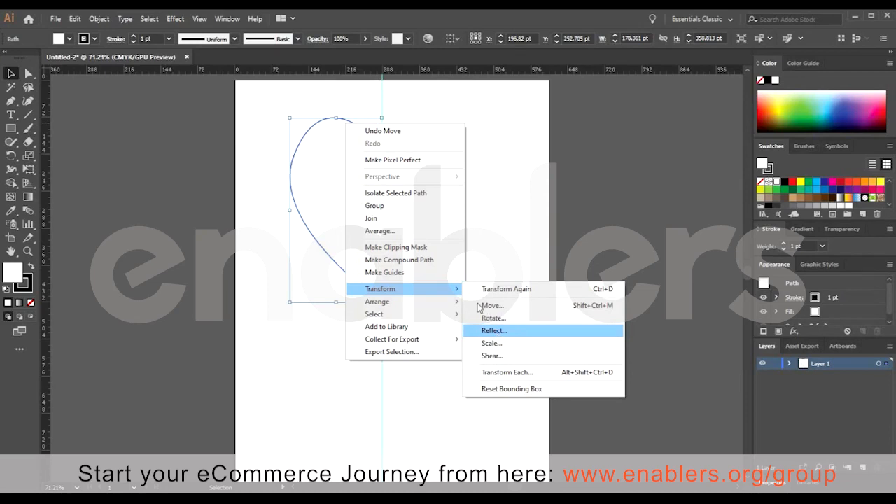
left_click(494, 331)
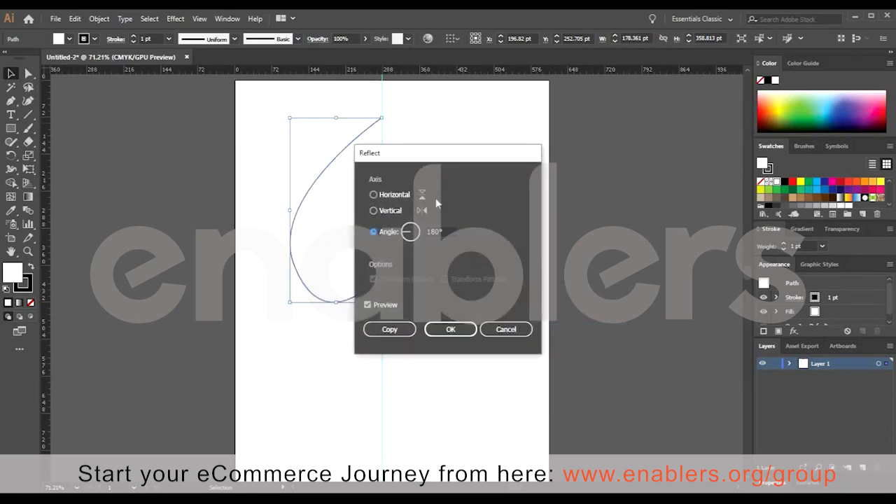
left_click(373, 196)
left_click(374, 212)
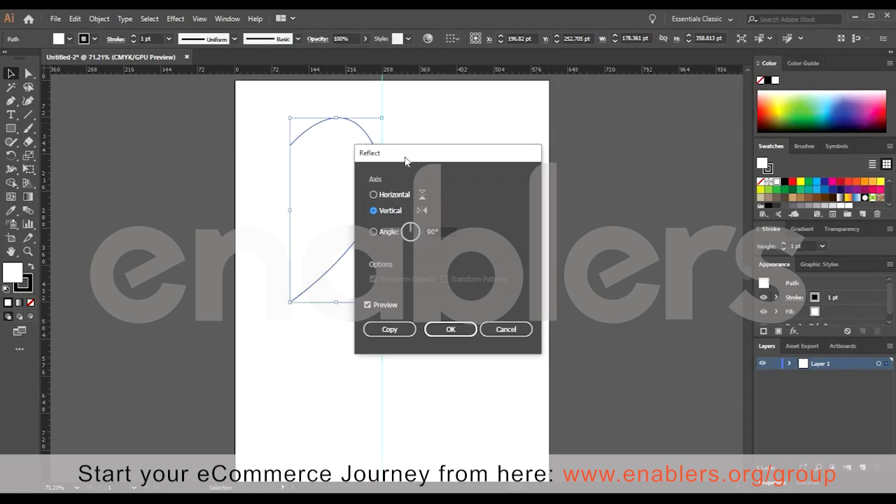
left_click_drag(387, 201, 437, 199)
left_click(424, 193)
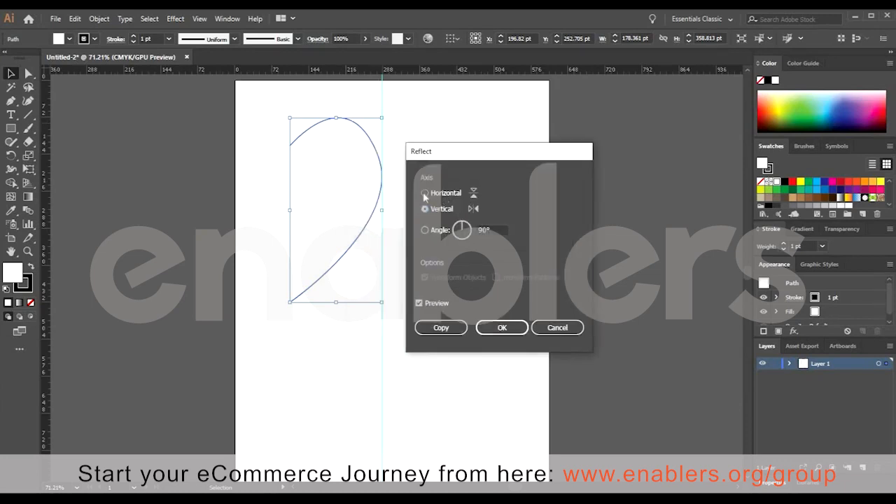
left_click(424, 209)
left_click(452, 331)
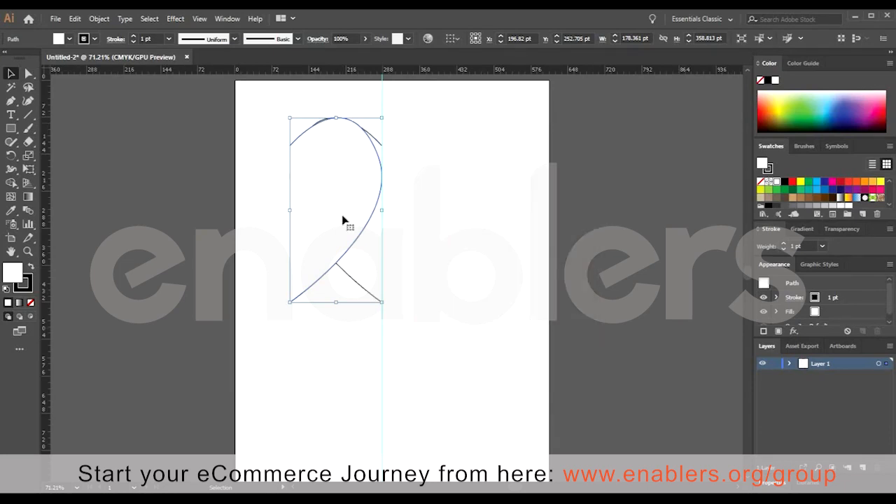
Move the mirrored copy horizontally to the other side of the vertical guide so the two halves form a complete heart.
left_click_drag(326, 183, 412, 186)
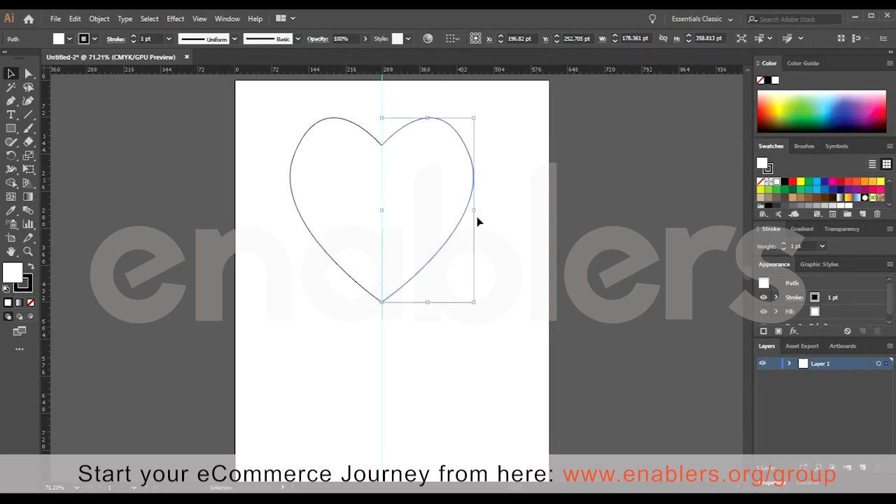
left_click(510, 222)
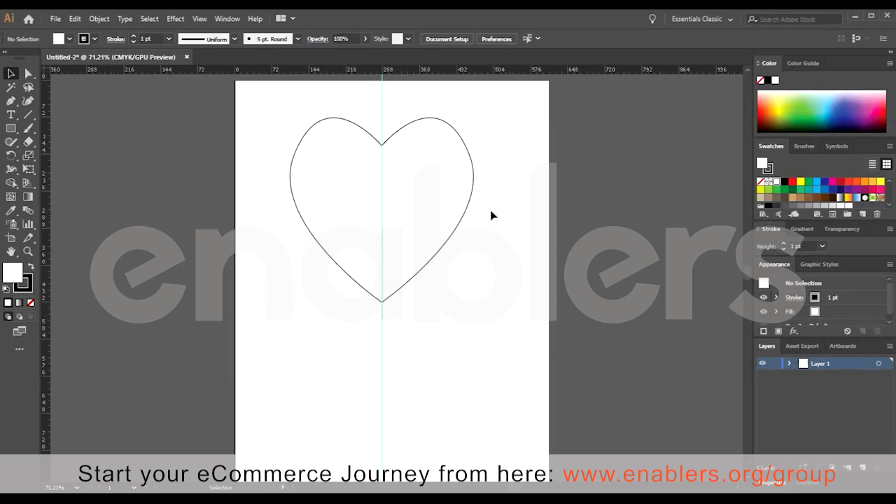
scroll(490, 210, "down", 1)
Deselect the heart's mirrored half and hide the guides.
key("a")
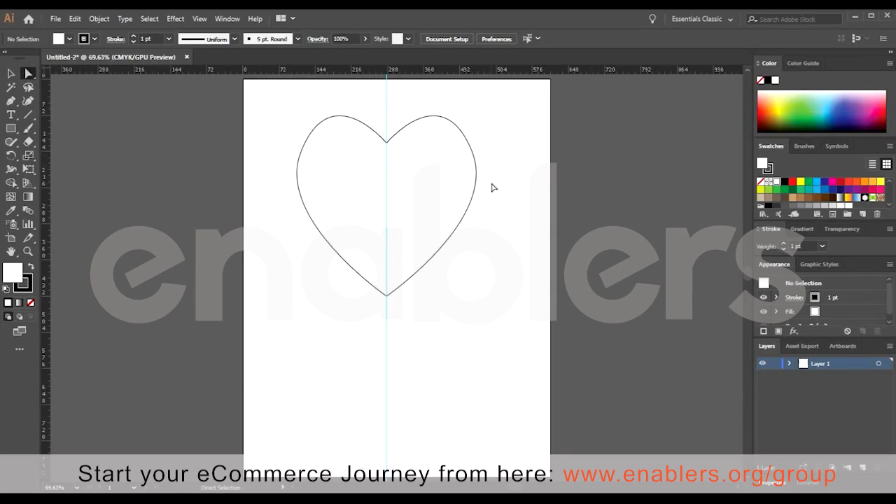
left_click(476, 170)
left_click(476, 199)
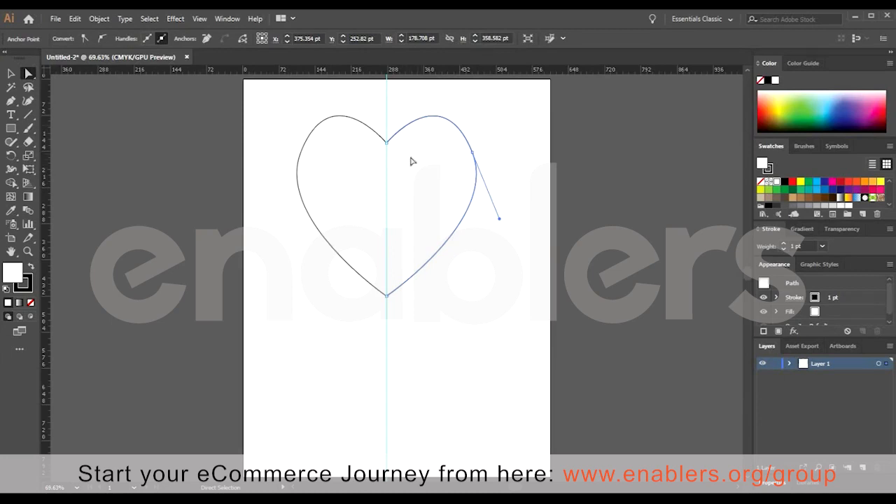
left_click(396, 151)
right_click(388, 99)
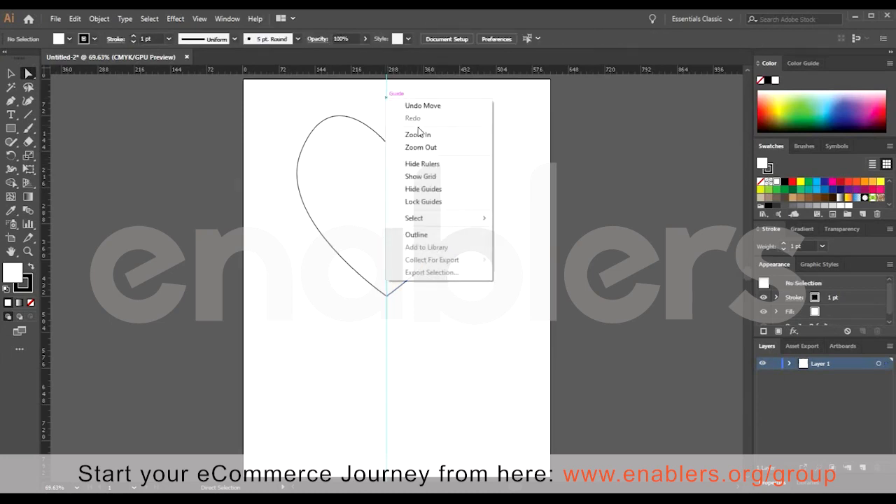
left_click(445, 193)
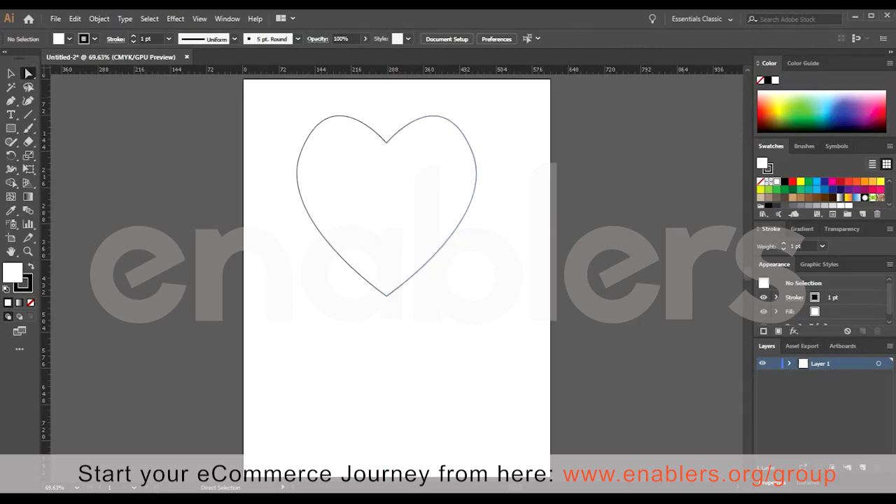
Select the overlapping end anchors of both halves at the heart's top notch with the Direct Selection tool.
left_click(11, 73)
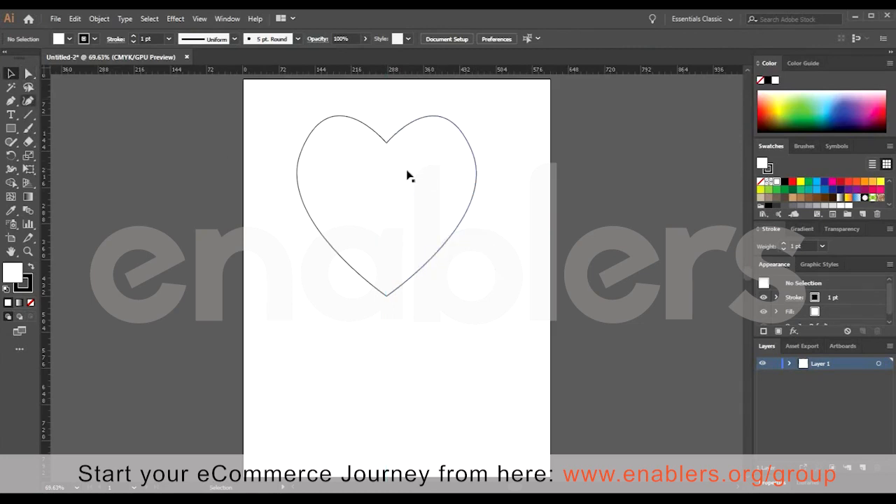
key("z")
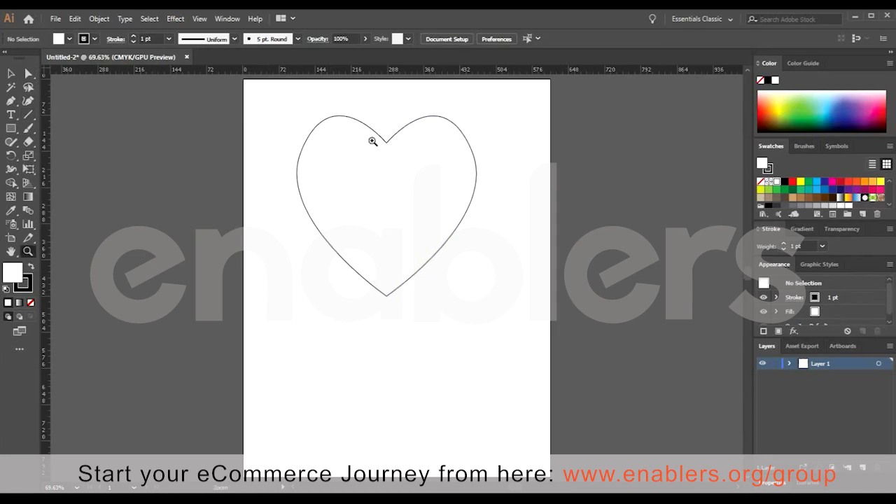
left_click_drag(390, 144, 401, 222)
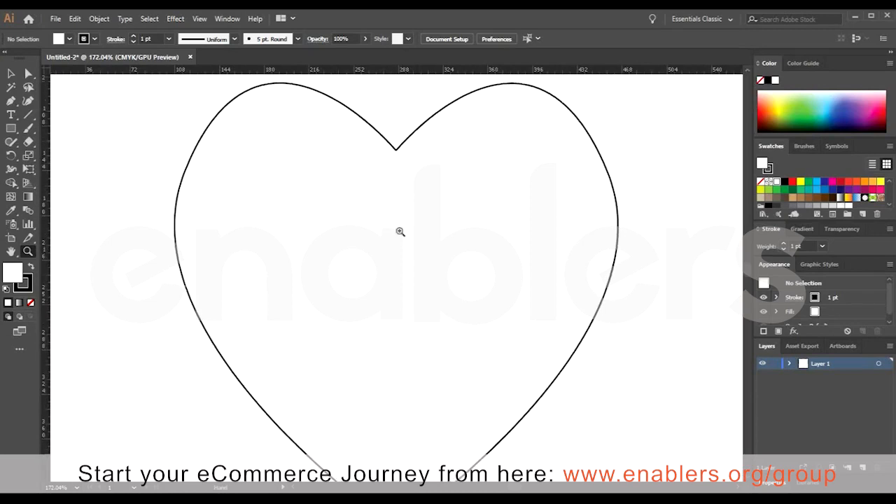
scroll(402, 232, "up", 3)
key("a")
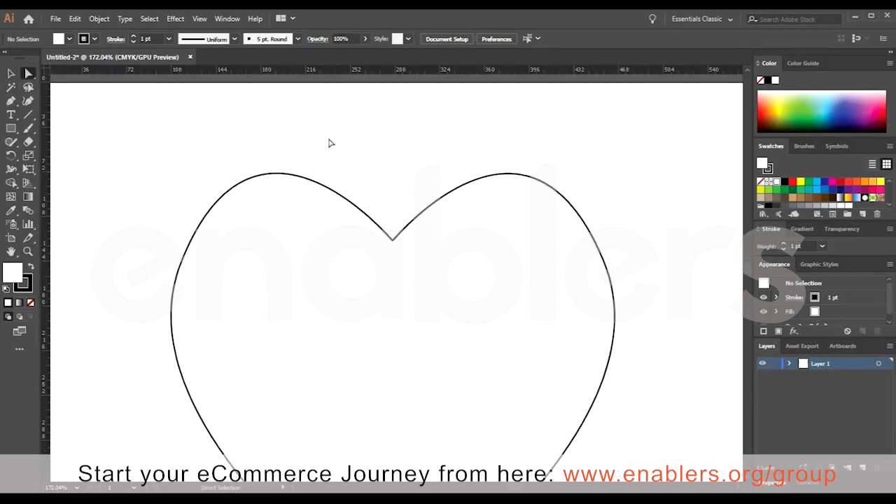
left_click_drag(329, 138, 431, 298)
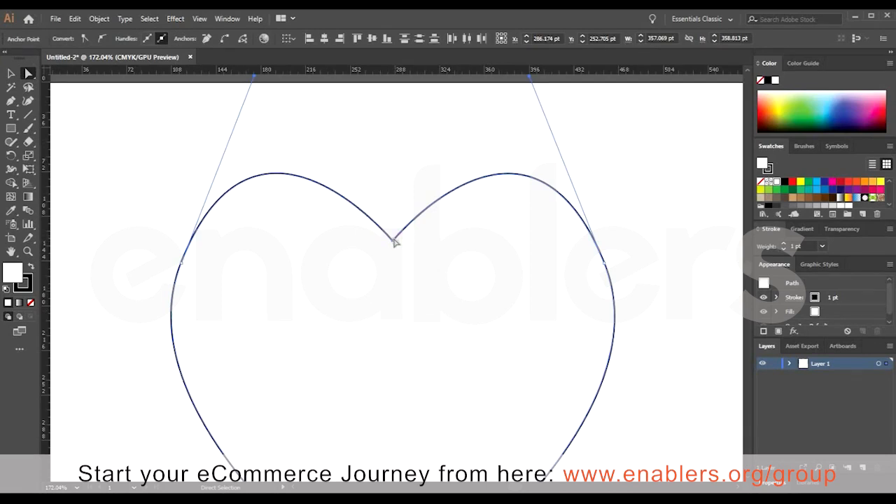
Try averaging the overlapping anchors at the heart's top notch, and undo it.
right_click(393, 240)
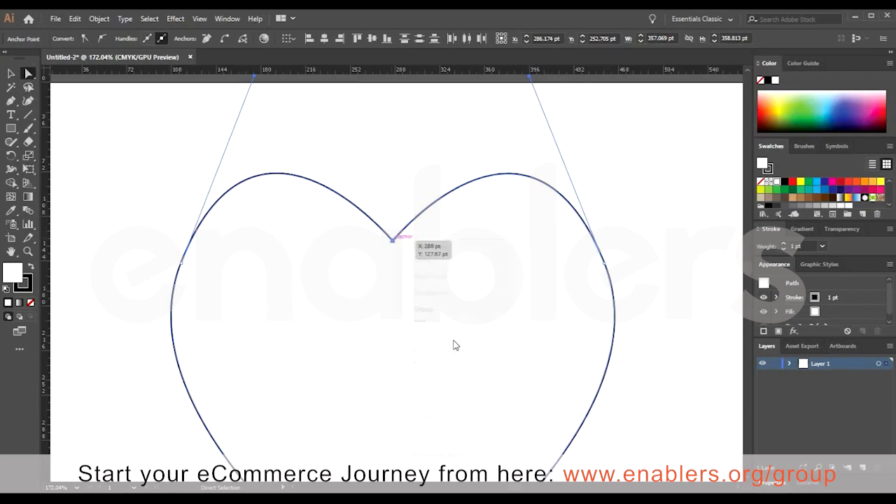
right_click(420, 235)
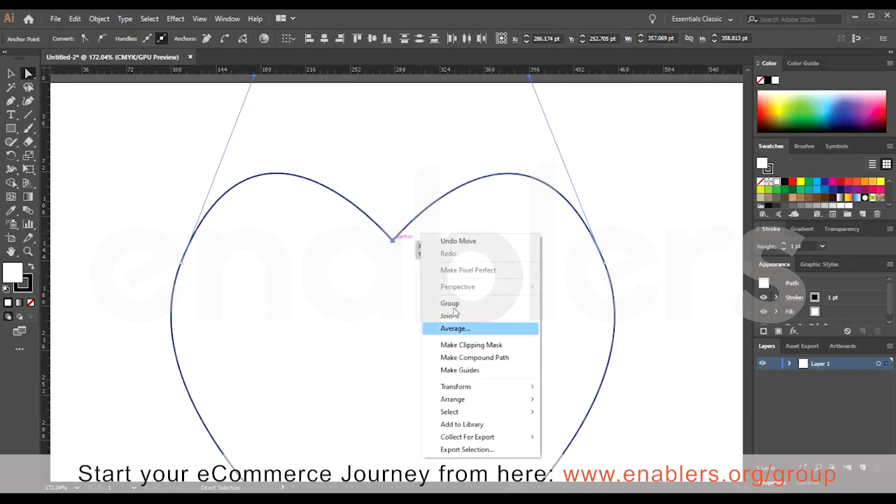
left_click(468, 329)
left_click(428, 292)
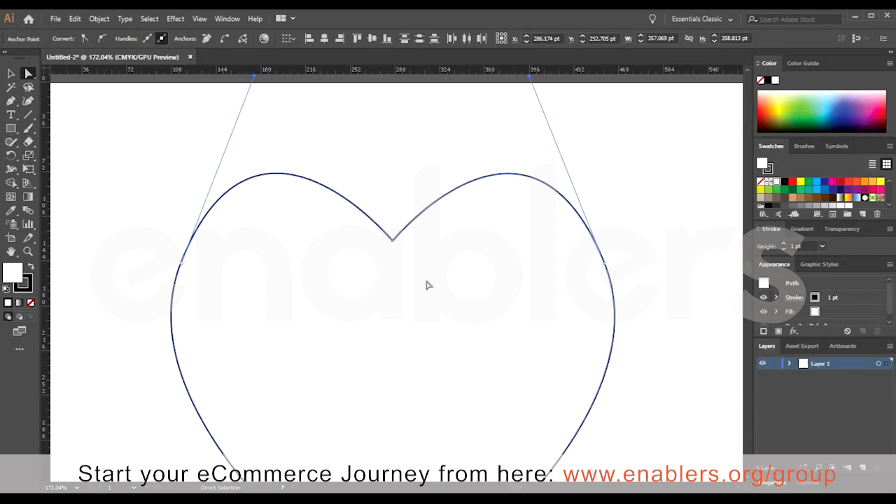
left_click(378, 224)
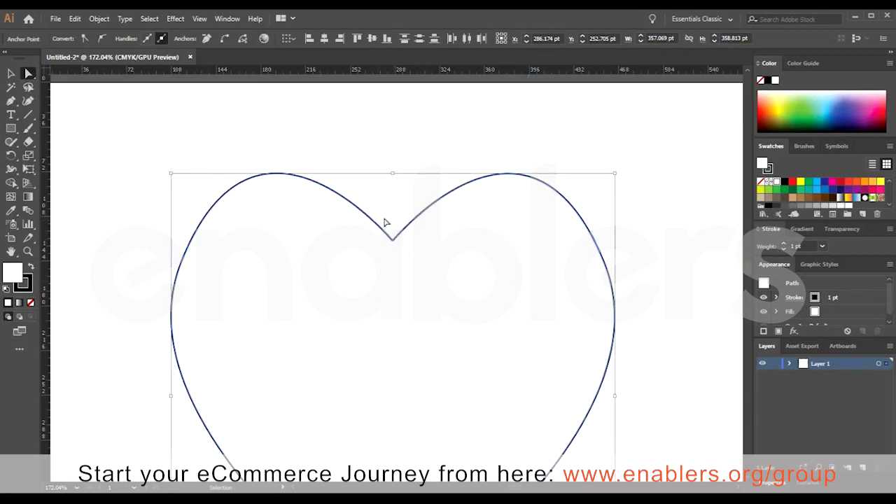
left_click(427, 277)
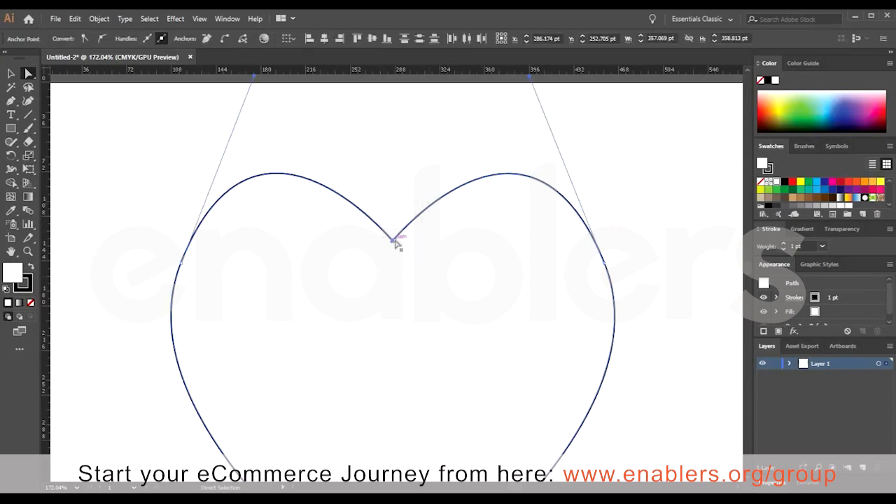
Average the two end anchors at the heart's top notch and join them into one point.
right_click(396, 243)
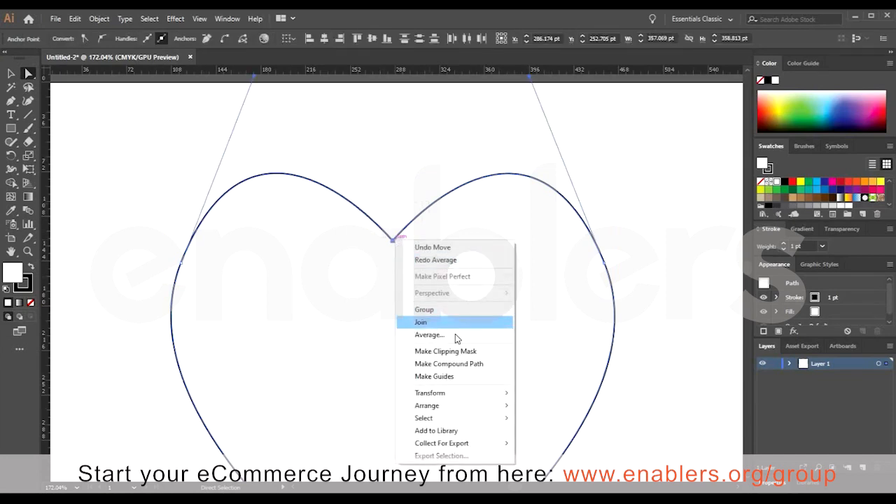
left_click(454, 334)
left_click(426, 294)
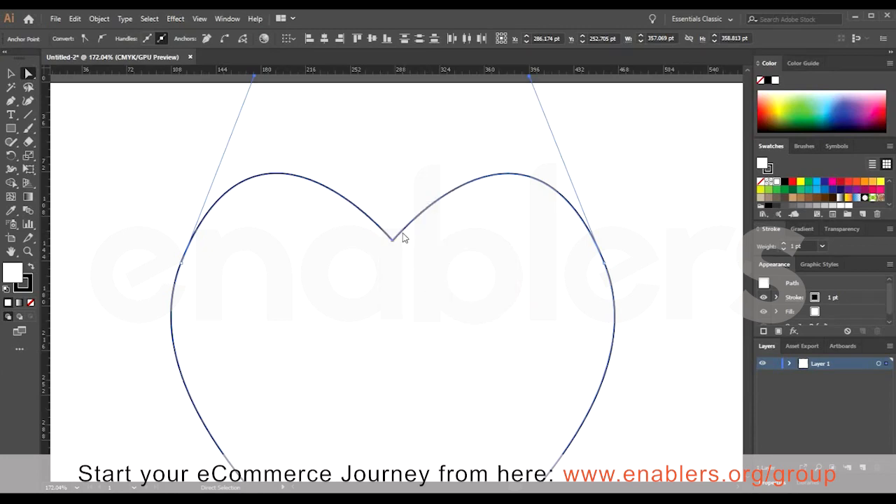
right_click(403, 238)
left_click(451, 317)
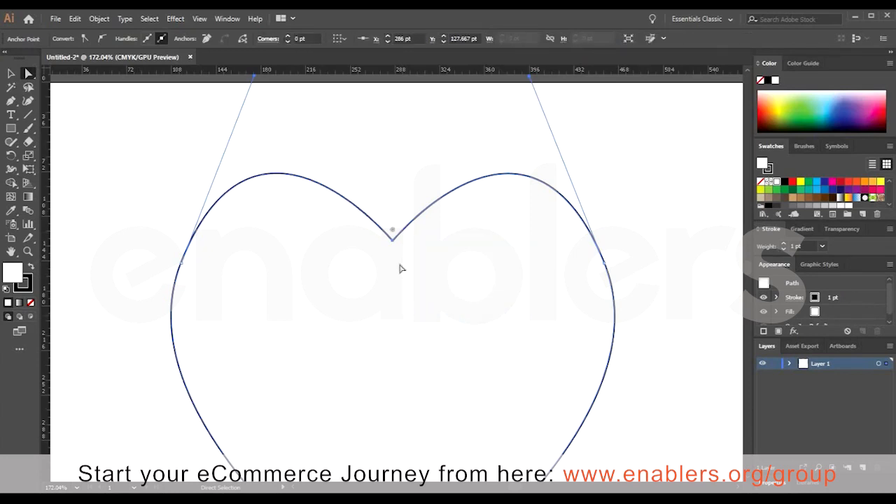
Average the two end anchors at the heart's bottom tip on both axes and join them to close the shape.
scroll(399, 269, "down", 8)
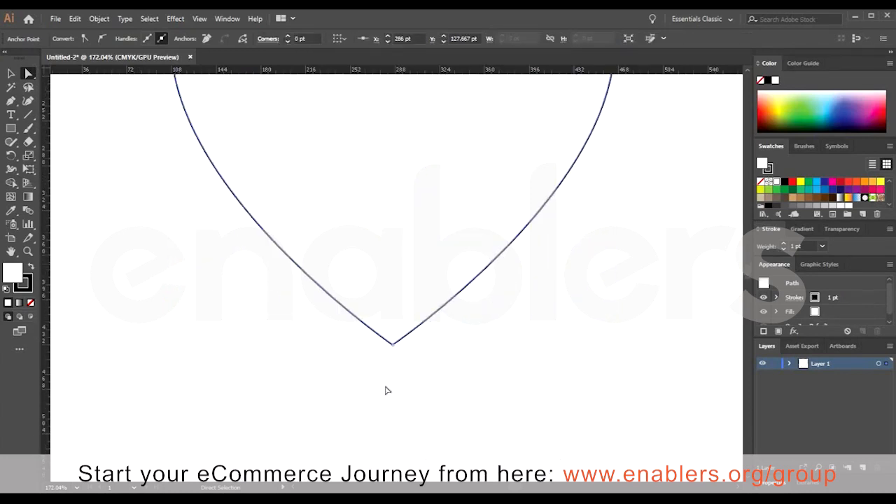
scroll(334, 392, "down", 3)
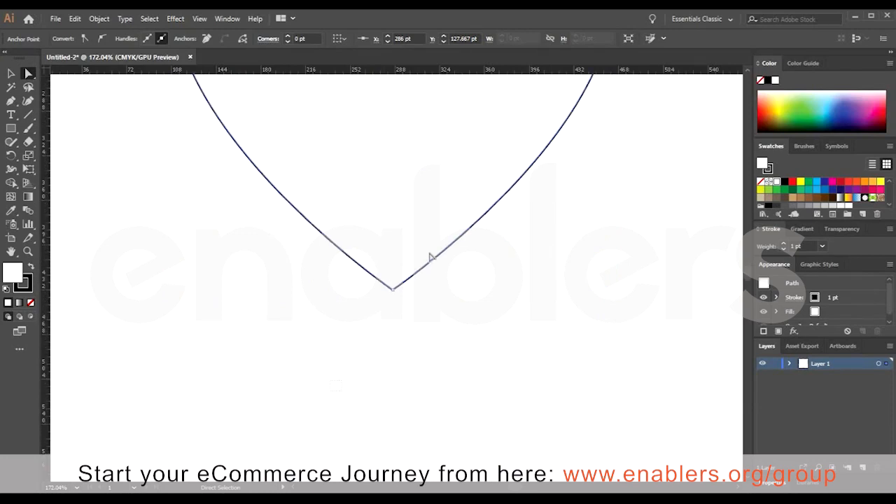
left_click(469, 226)
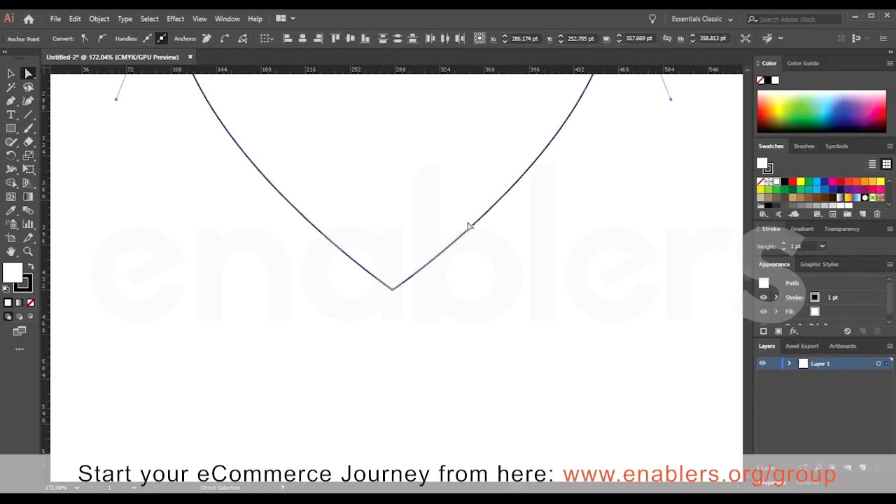
right_click(420, 306)
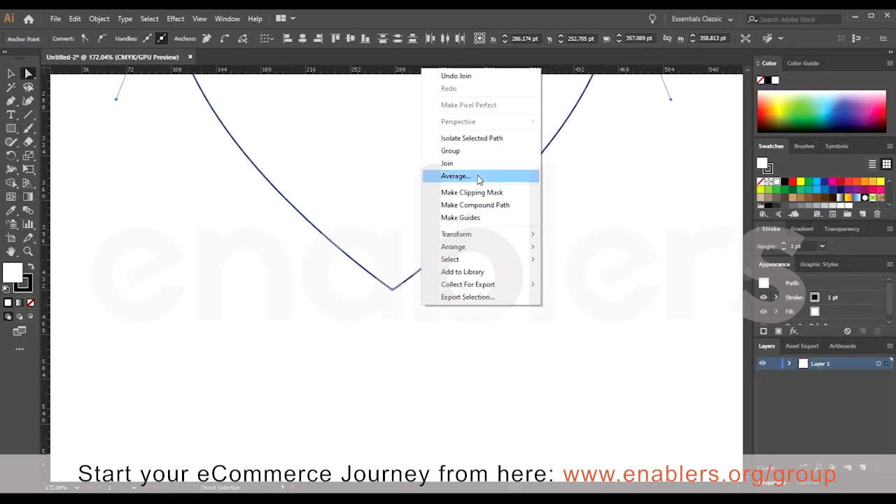
left_click(480, 177)
left_click(421, 293)
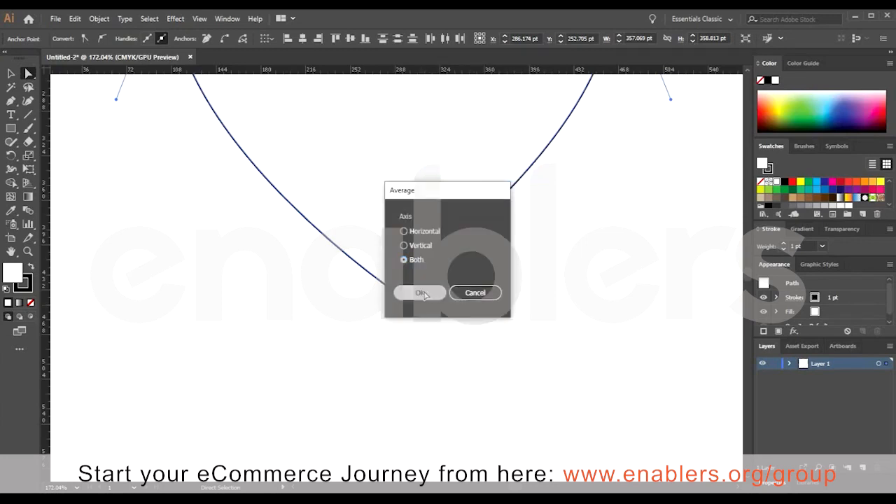
right_click(400, 289)
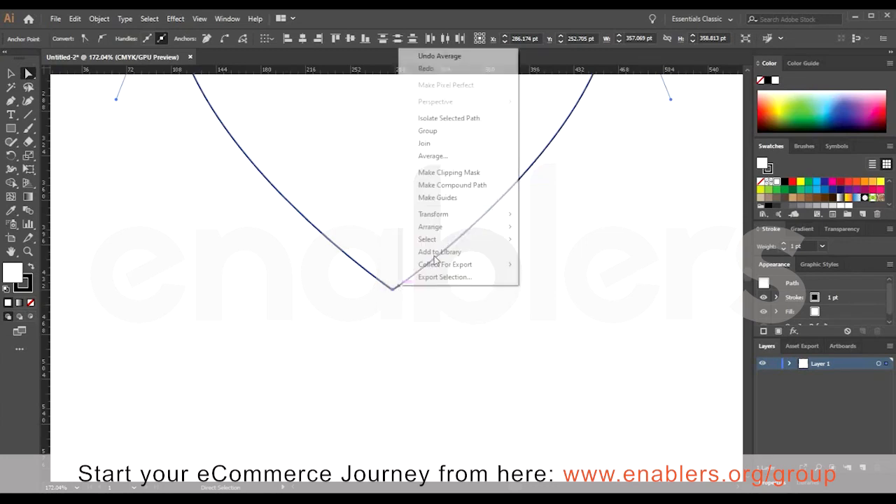
left_click(449, 143)
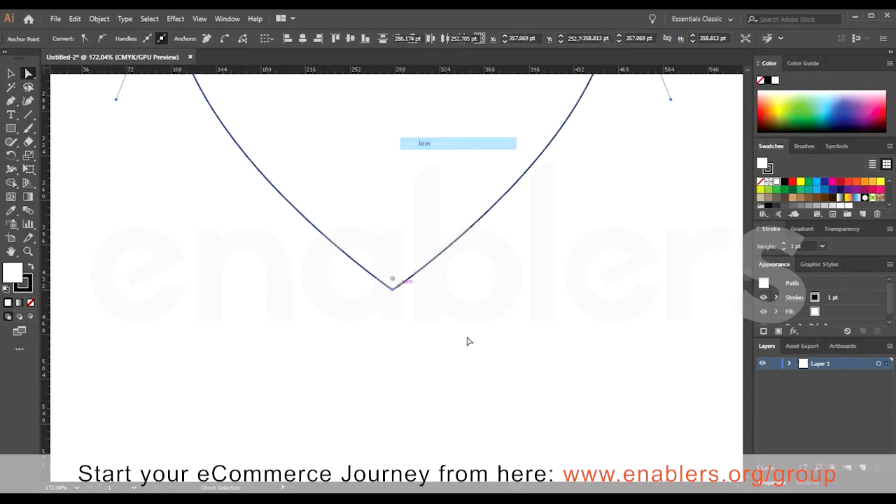
key("ctrl+1")
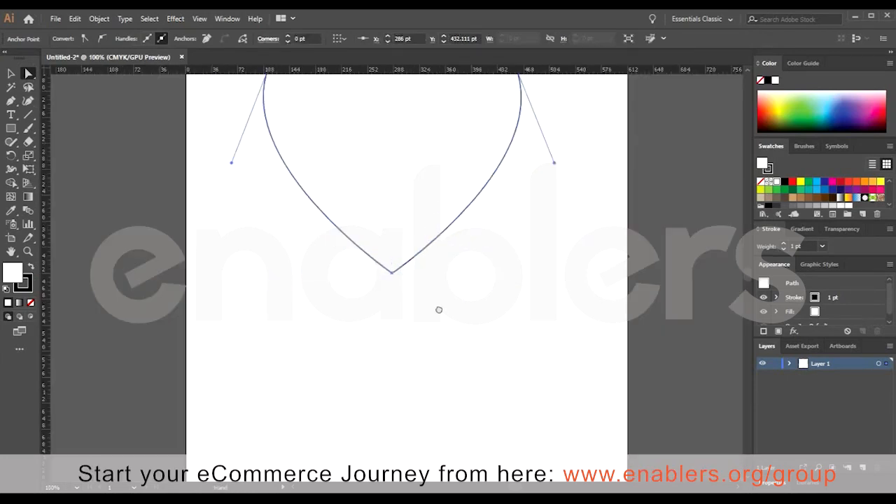
Centre the closed heart horizontally on the artboard and fill it with red #BC1E1E.
left_click_drag(361, 113, 371, 231)
key("v")
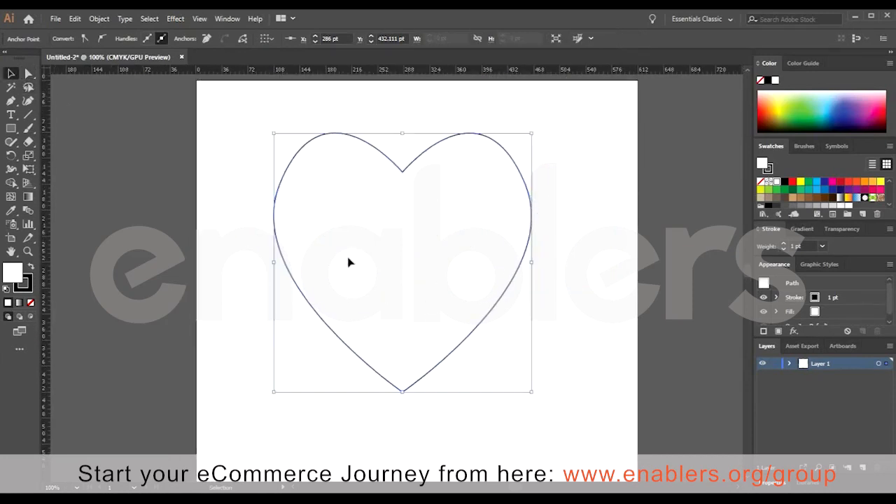
left_click_drag(348, 259, 434, 263)
double_click(28, 278)
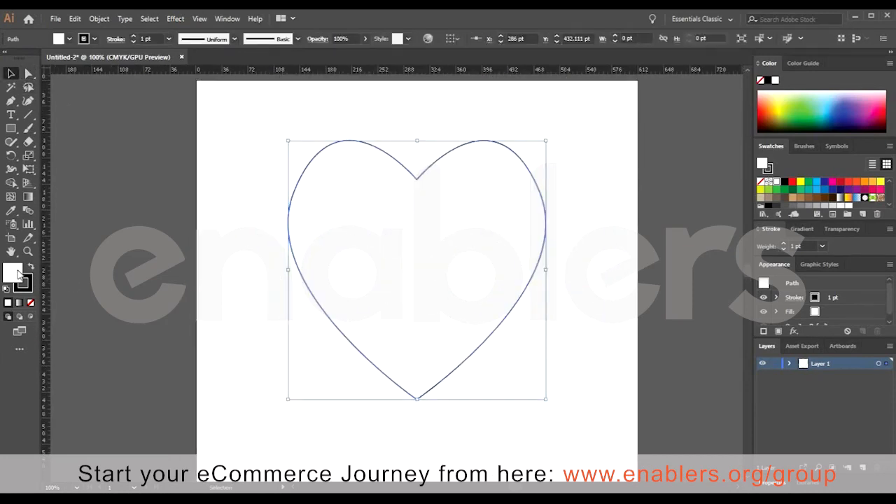
key("ctrl+v")
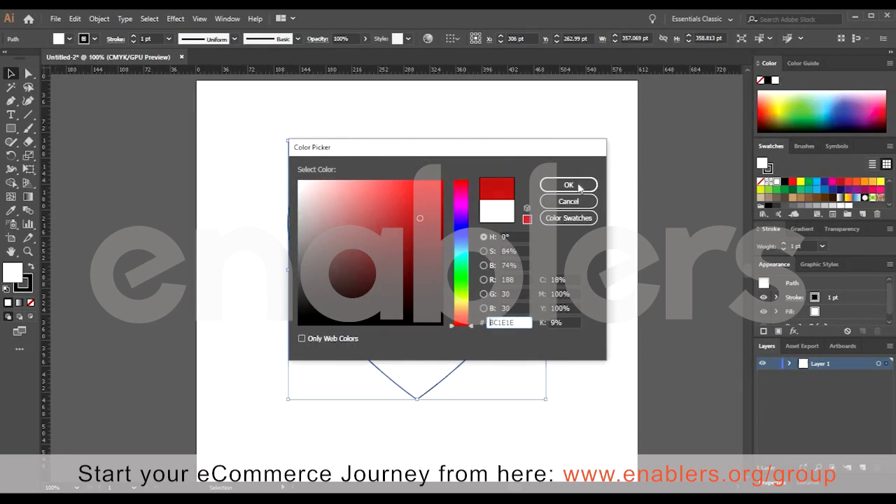
left_click(568, 184)
Reposition the red heart on the artboard and scale it down proportionally to about 190 pt wide.
left_click_drag(423, 225, 434, 248)
key("ctrl+minus")
key("ctrl+minus")
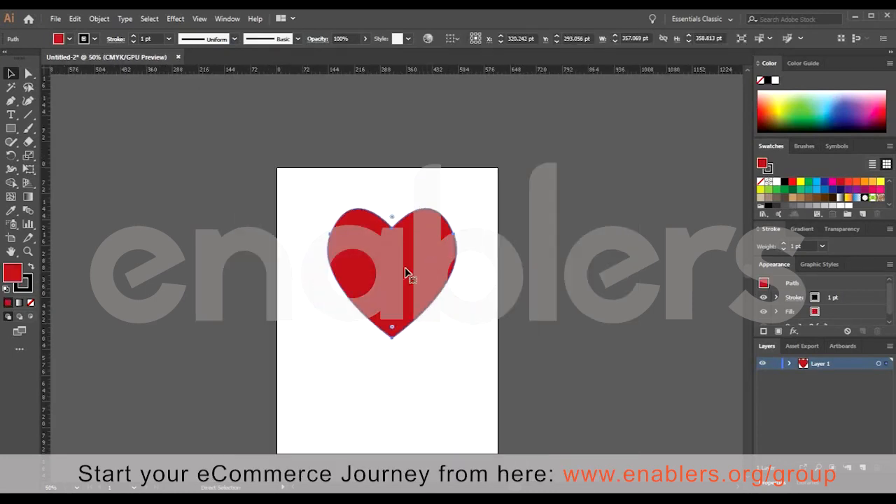
left_click_drag(391, 273, 553, 270)
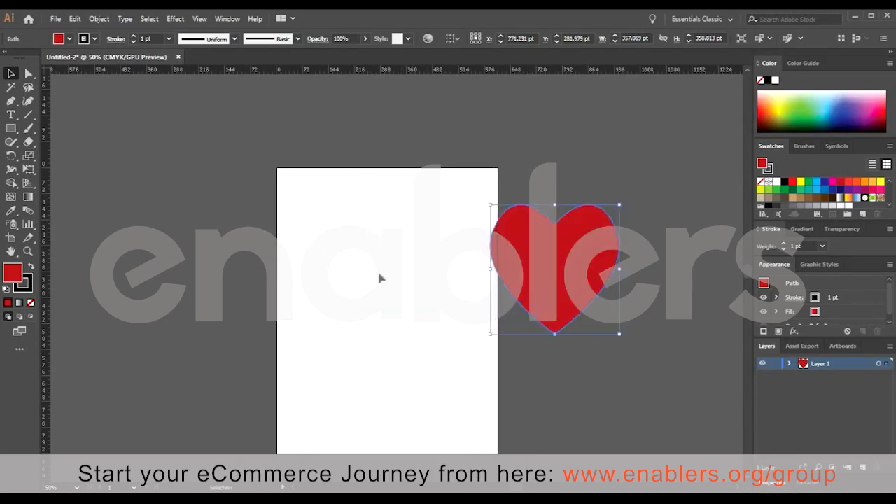
left_click_drag(546, 308, 448, 349)
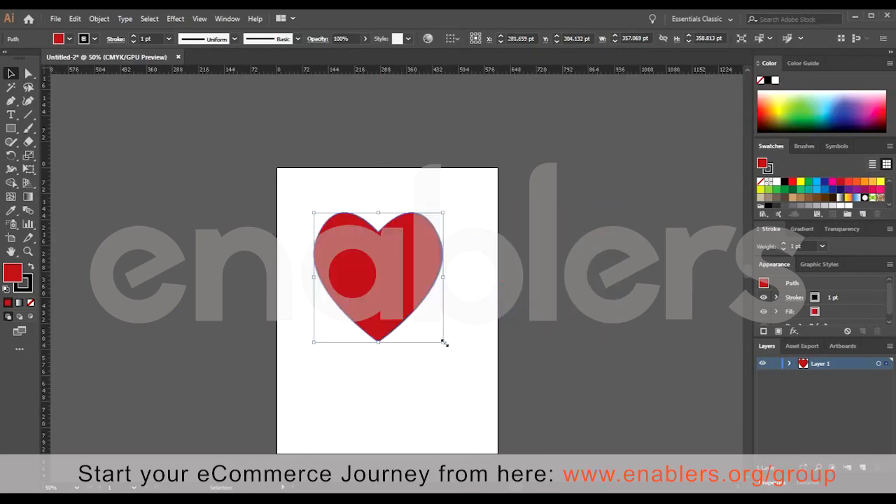
left_click_drag(417, 312, 381, 280)
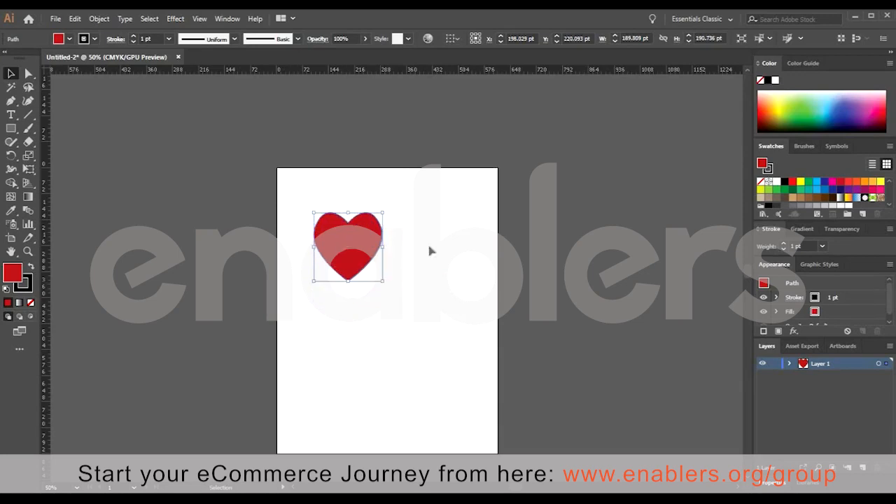
Move the small red heart off the artboard onto the canvas to its right.
left_click_drag(350, 235, 539, 219)
left_click_drag(378, 278, 378, 276)
left_click_drag(377, 274, 546, 256)
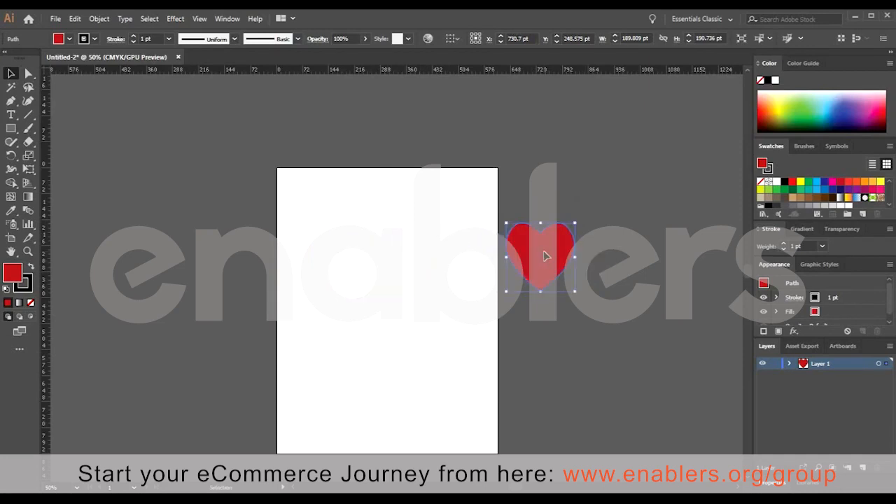
scroll(362, 394, "up", 2)
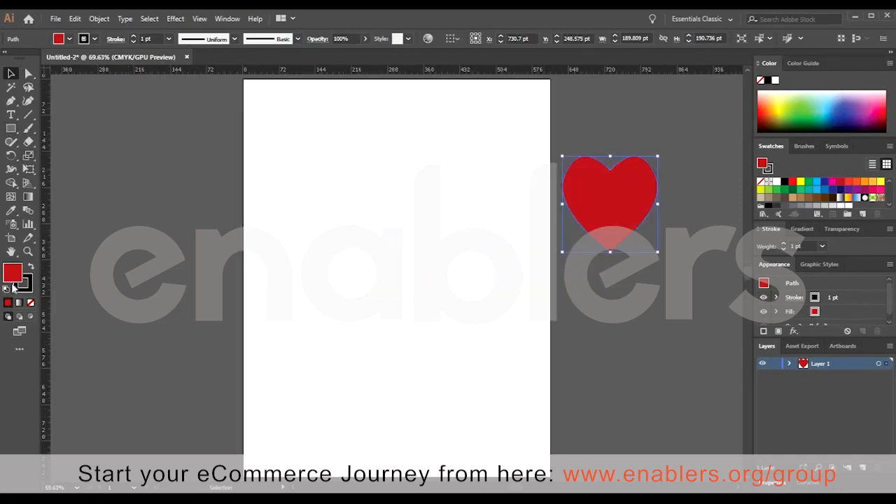
Try resetting the heart to the default fill and stroke, and undo it.
left_click(11, 128)
left_click(11, 102)
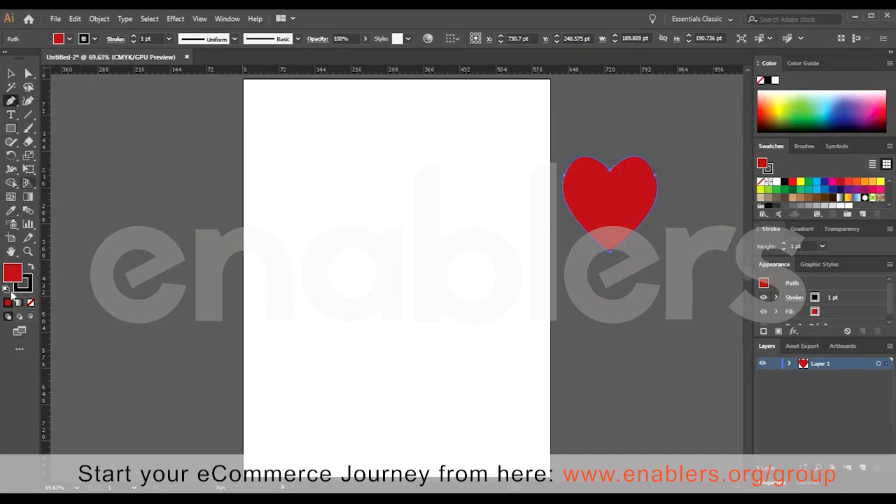
key("d")
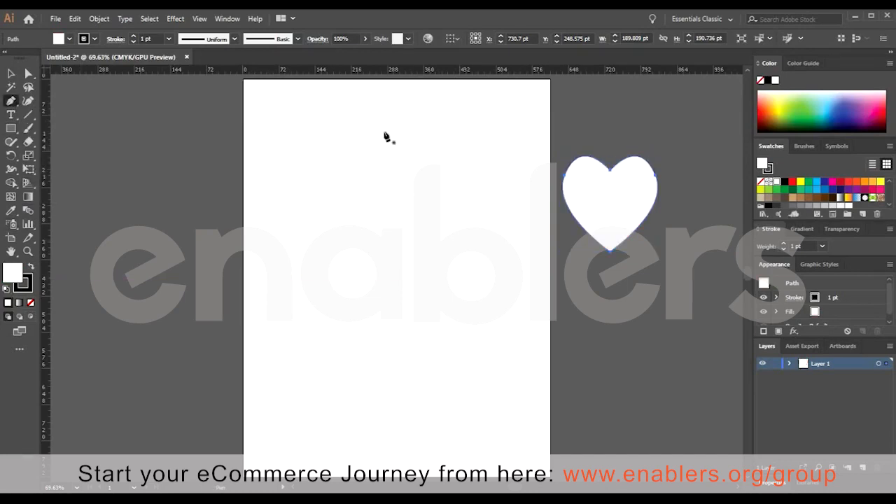
key("ctrl+z")
key("v")
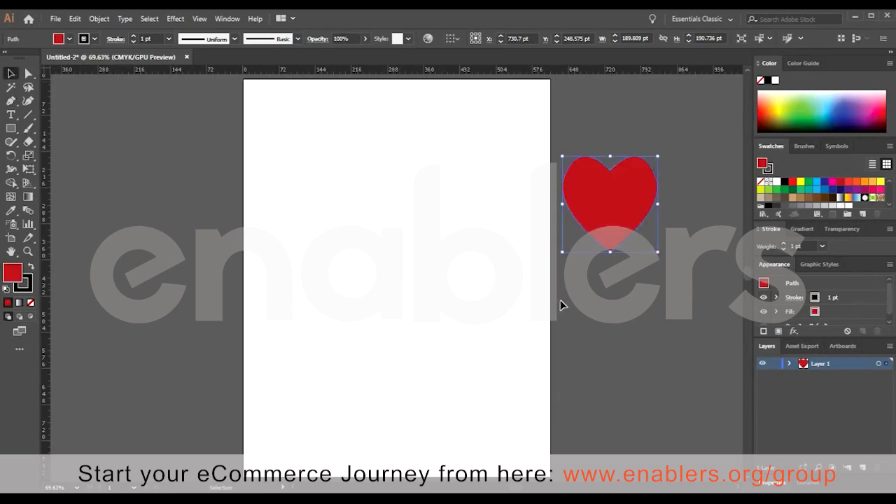
Show the guides and move the extra vertical guide off the artboard to about X -158 pt.
left_click(394, 308)
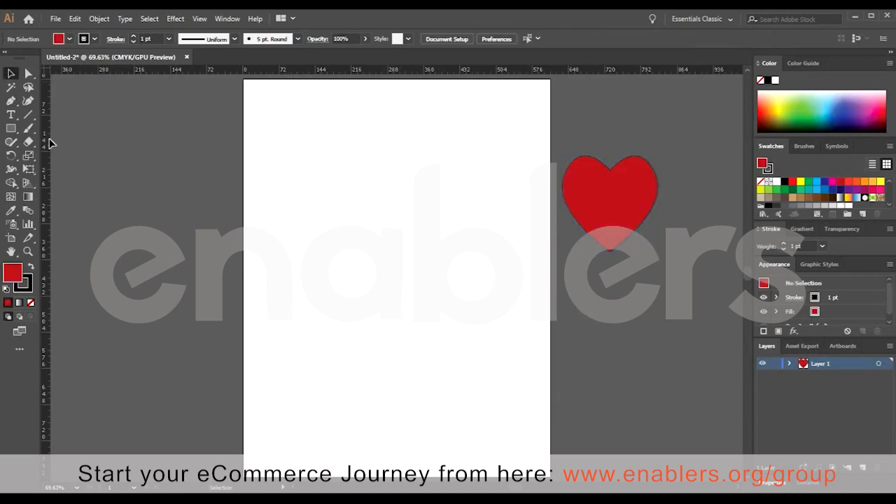
right_click(397, 149)
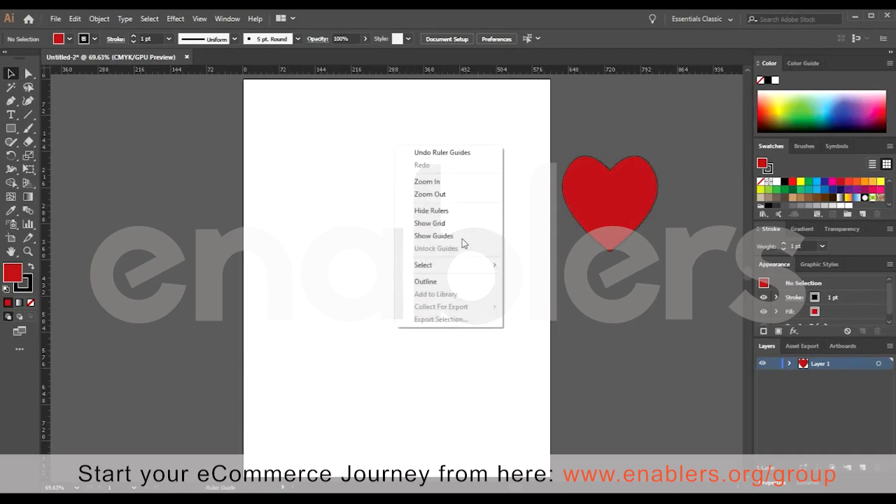
left_click(393, 232)
mouse_move(395, 277)
left_mouse_down()
mouse_move(59, 278)
mouse_move(387, 217)
left_mouse_up()
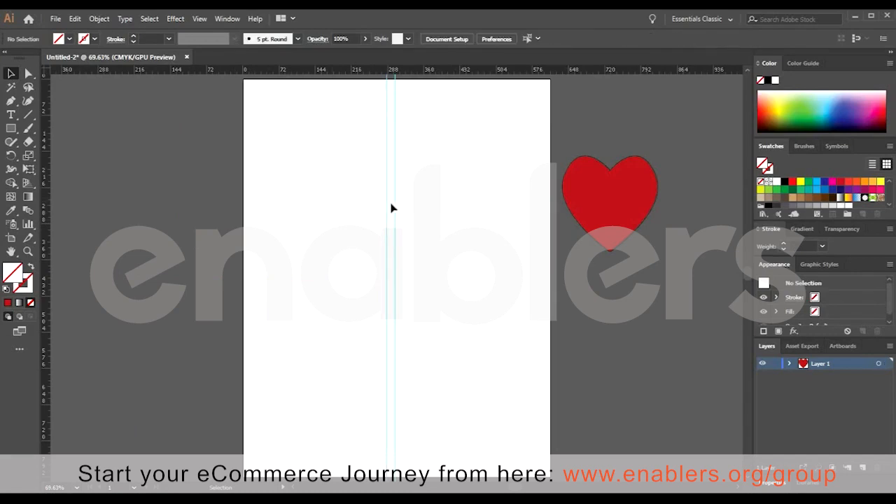
left_click_drag(387, 204, 168, 213)
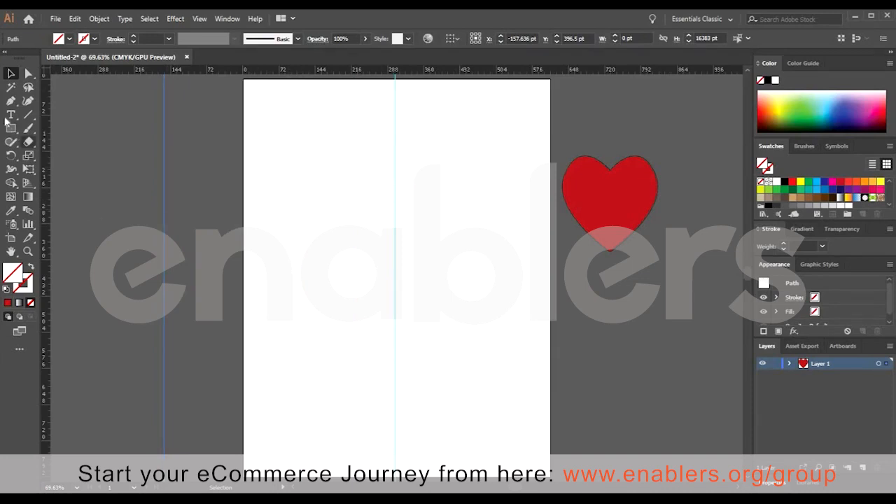
Draw an open two-segment path with the Pen tool, from the centre guide out left and back, about 105 by 336 pt.
key("t")
key("p")
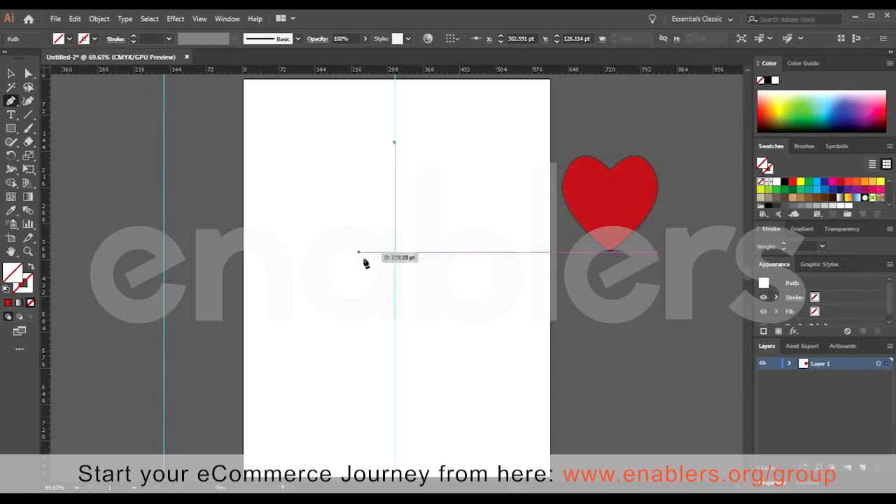
left_click(343, 227)
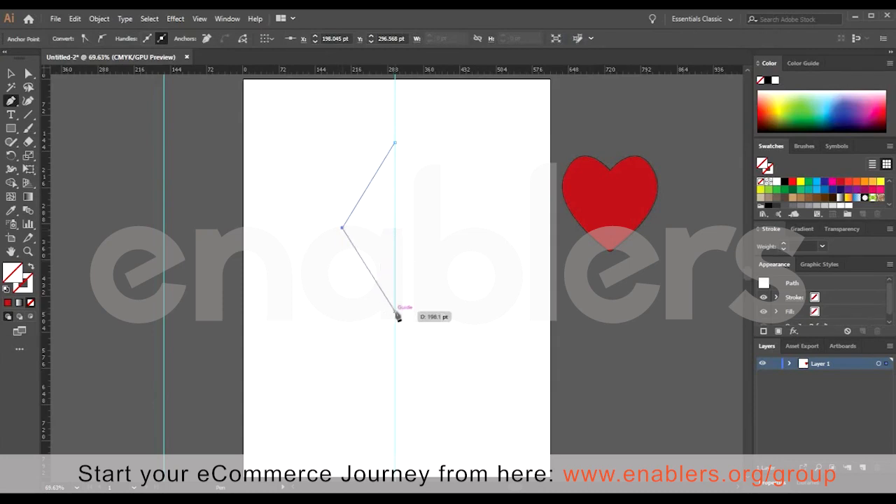
left_click(395, 310)
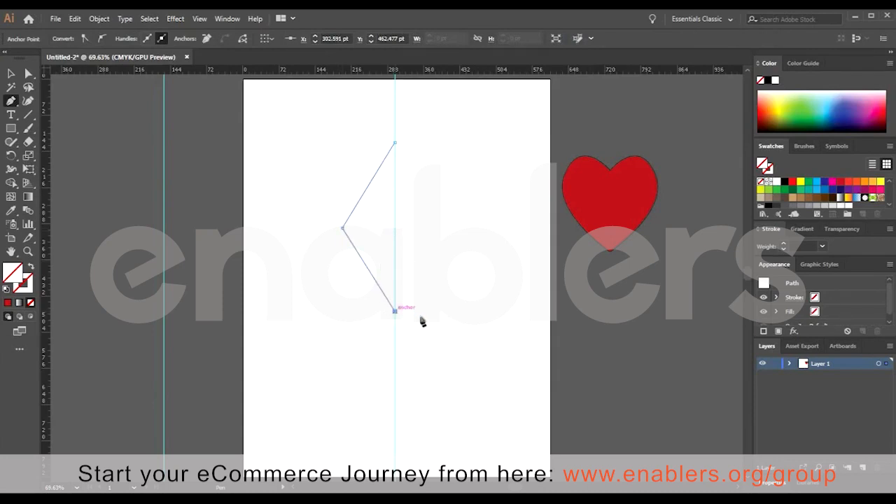
Apply the default white fill and 1 pt black stroke to the angled path.
key("v")
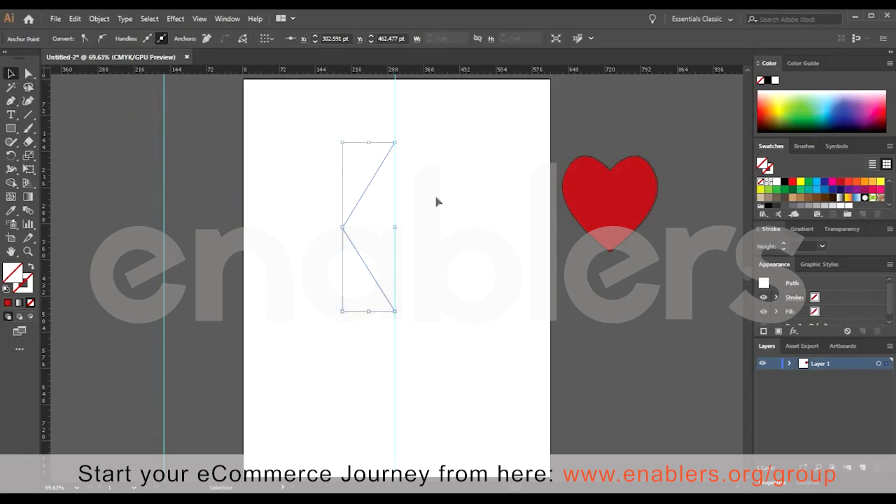
left_click(332, 161)
key("ctrl+z")
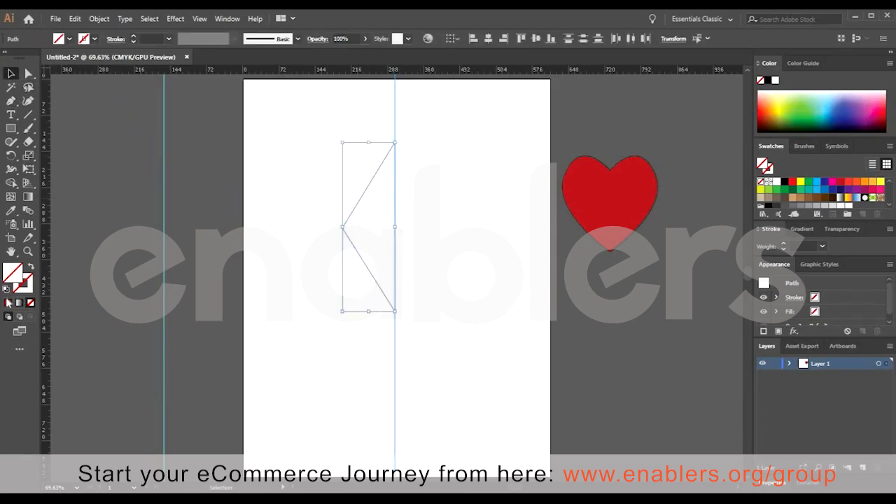
left_click(6, 289)
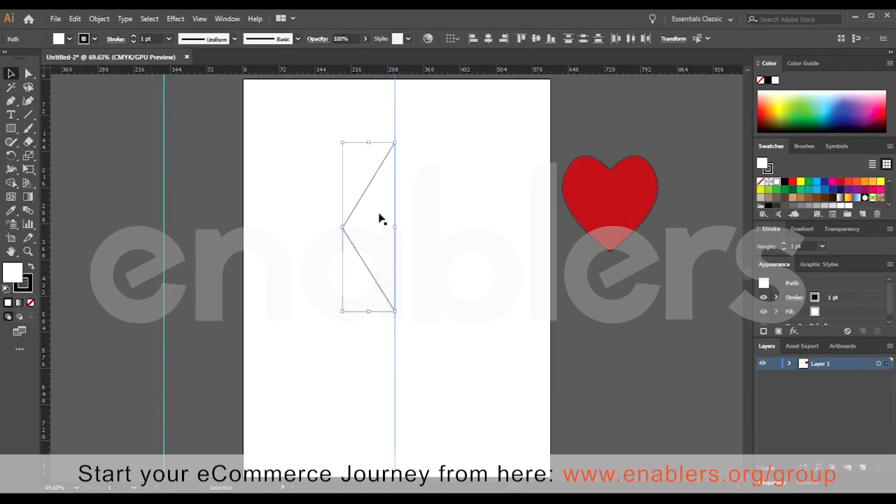
key("ctrl+shift+a")
Reflect a copy of the angled path across the vertical axis and place it right of the guide to form a diamond.
left_click(355, 217)
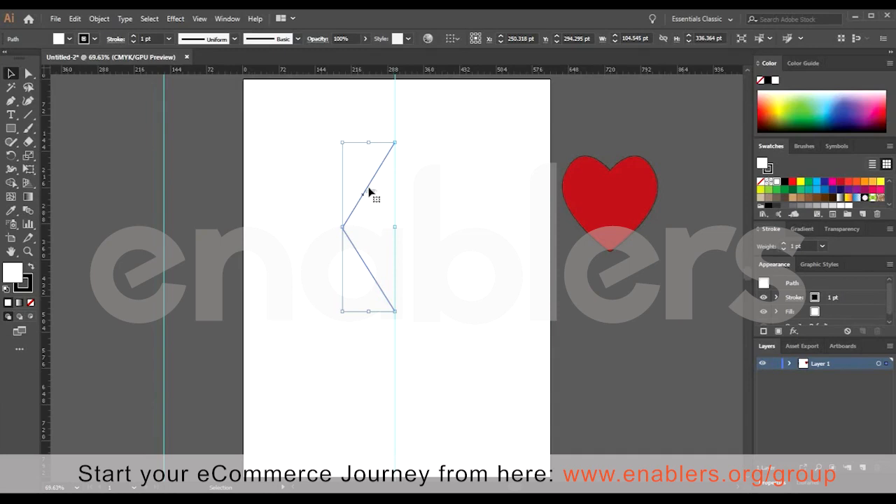
right_click(368, 187)
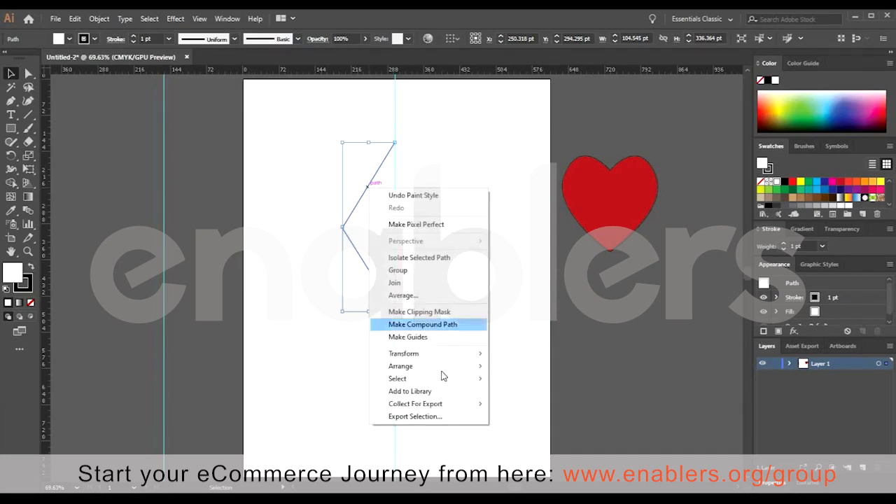
mouse_move(442, 365)
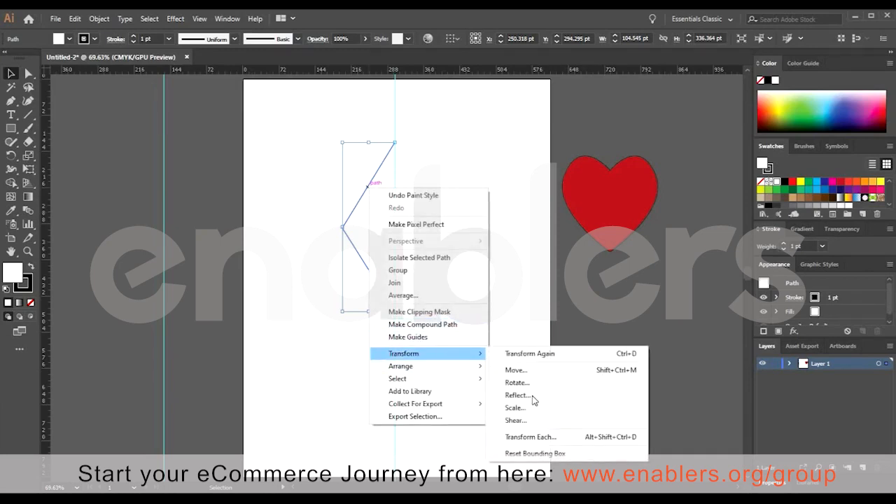
left_click(532, 396)
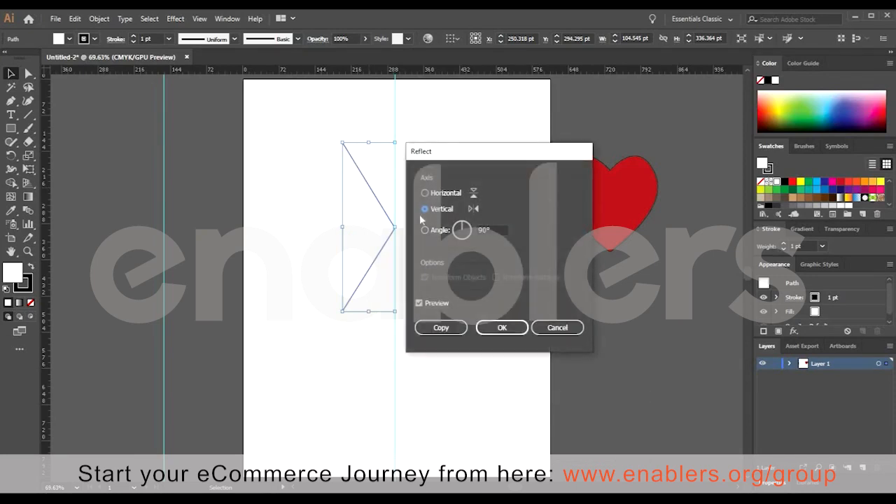
left_click(441, 328)
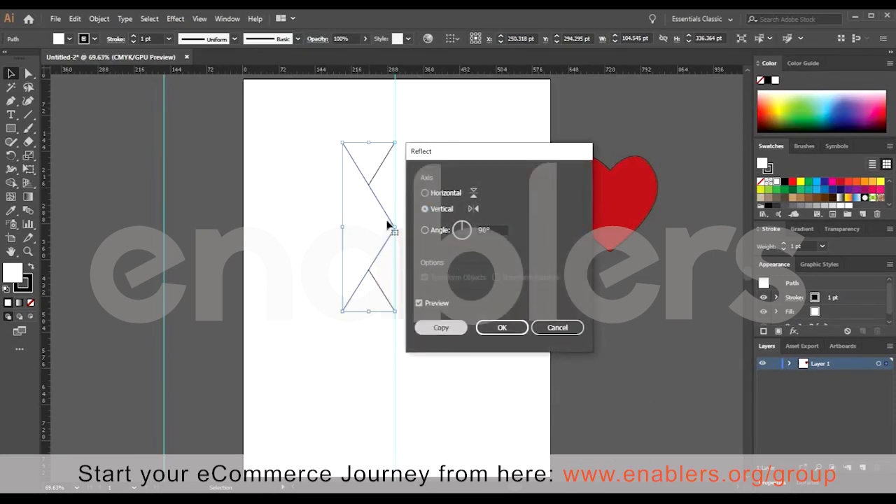
left_click_drag(425, 206, 479, 205)
left_click(448, 200)
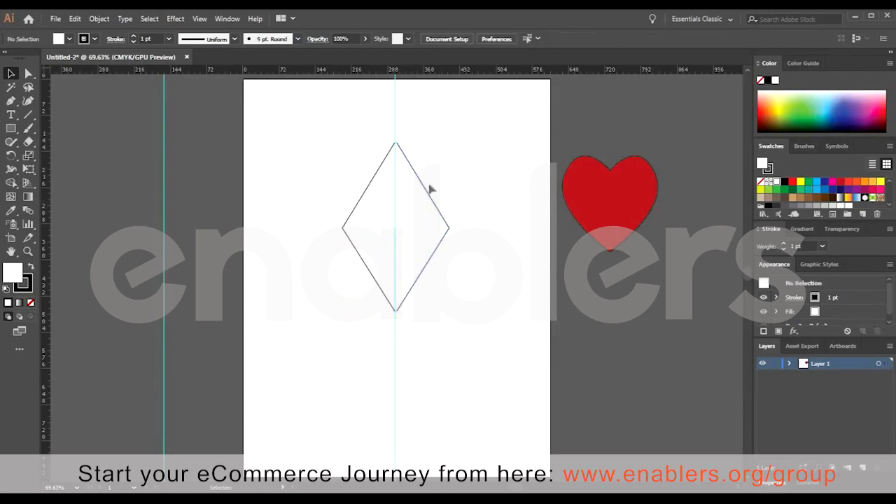
Hide the guides and move the diamond's right half left so its top end meets the left half's end.
right_click(398, 148)
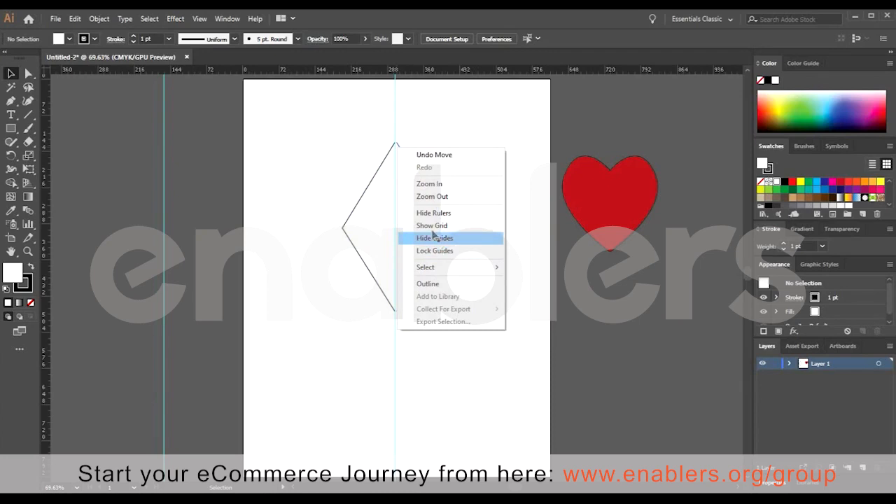
left_click(435, 238)
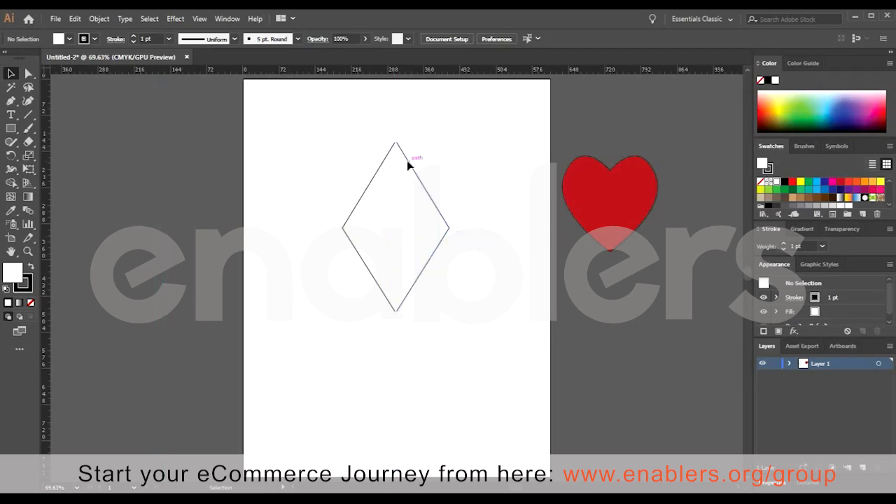
left_click(410, 165)
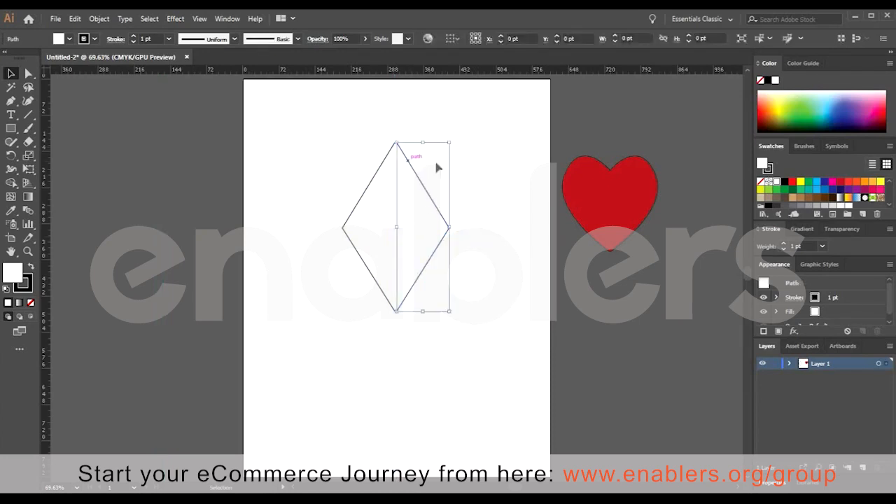
left_click(390, 147)
key("z")
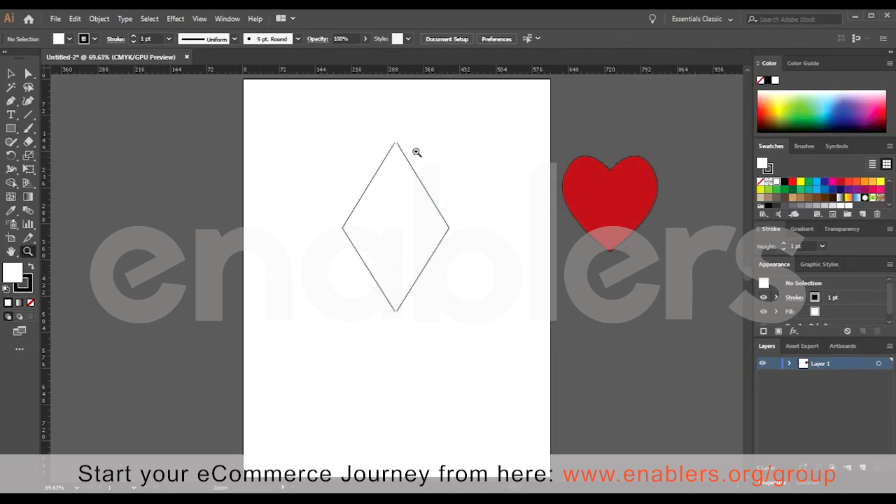
left_click_drag(466, 181, 425, 189)
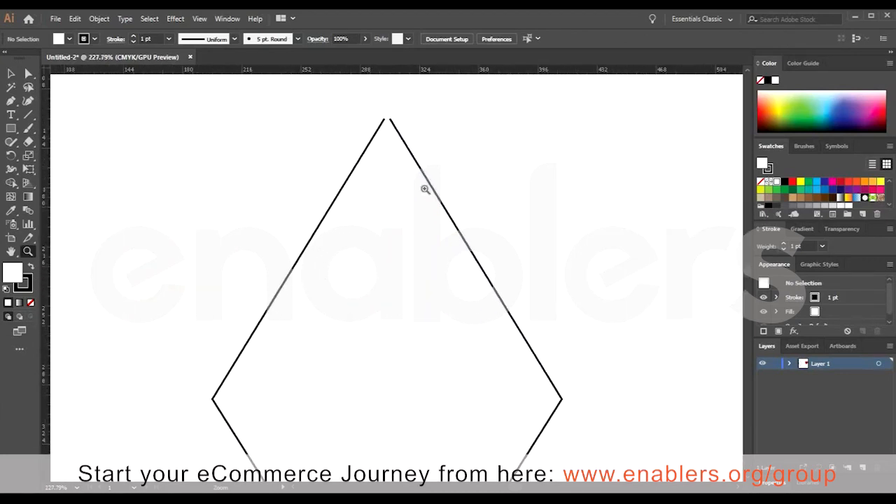
left_click(313, 173)
key("v")
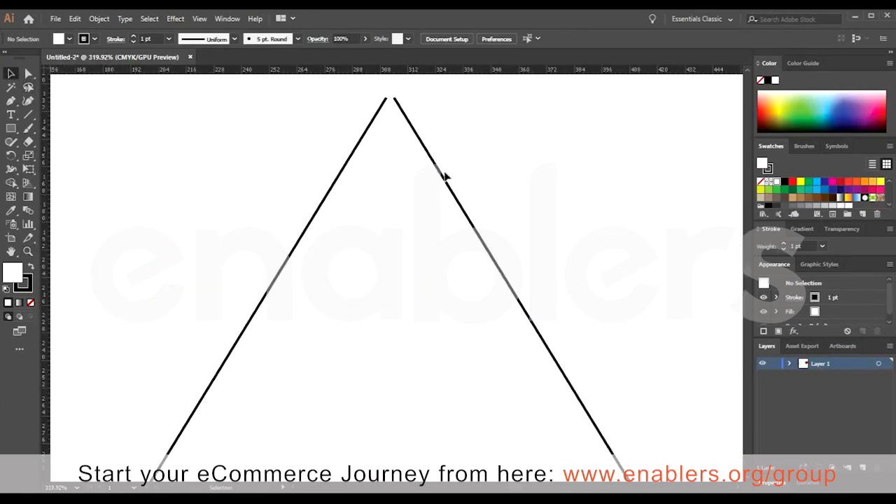
left_click_drag(440, 173, 432, 168)
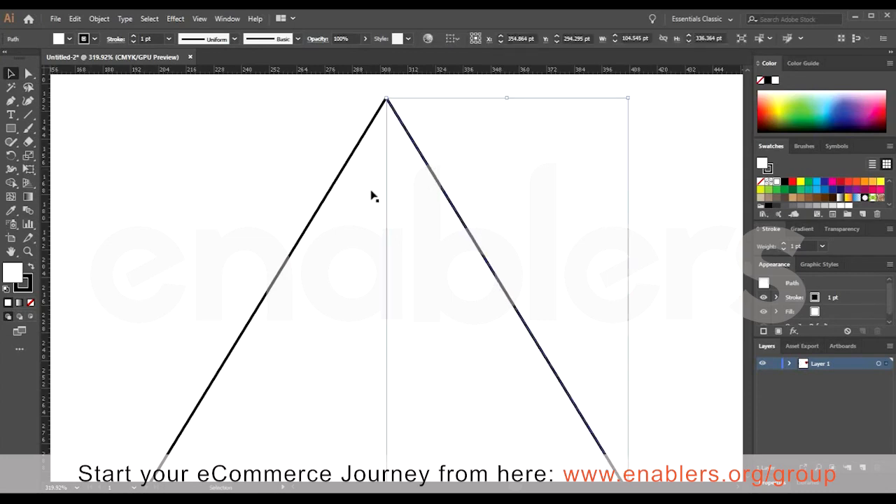
Average and join the overlapping end points of the two halves at the diamond's top tip.
left_click(28, 75)
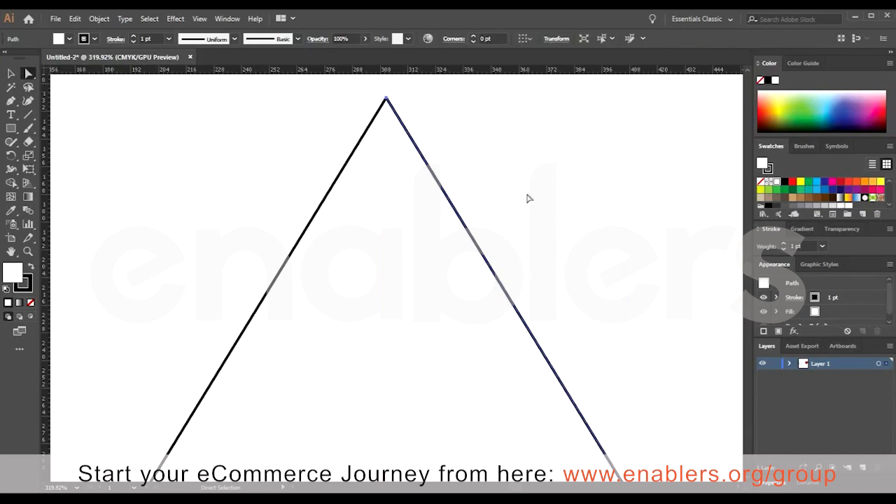
left_click(560, 228)
scroll(384, 140, "up", 3)
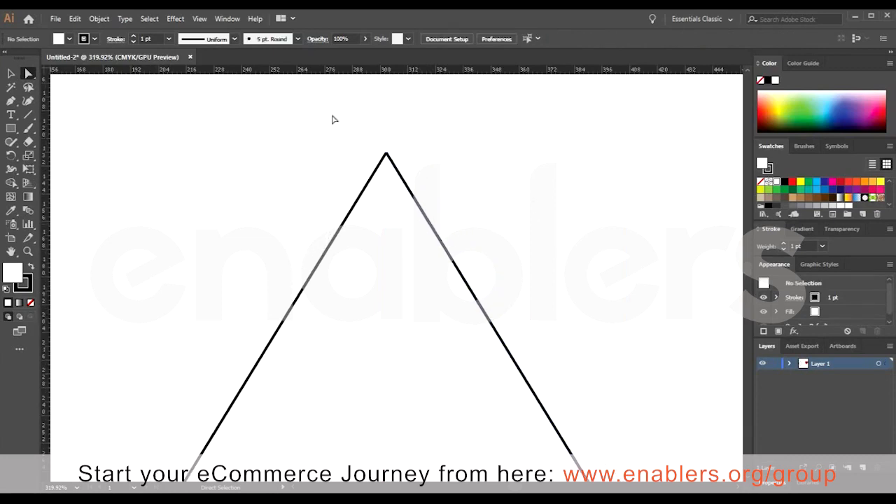
left_click(385, 153)
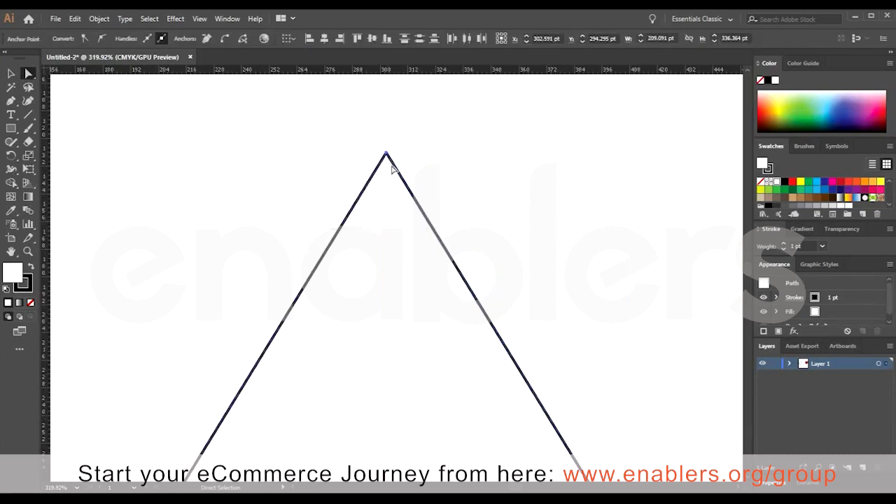
right_click(396, 179)
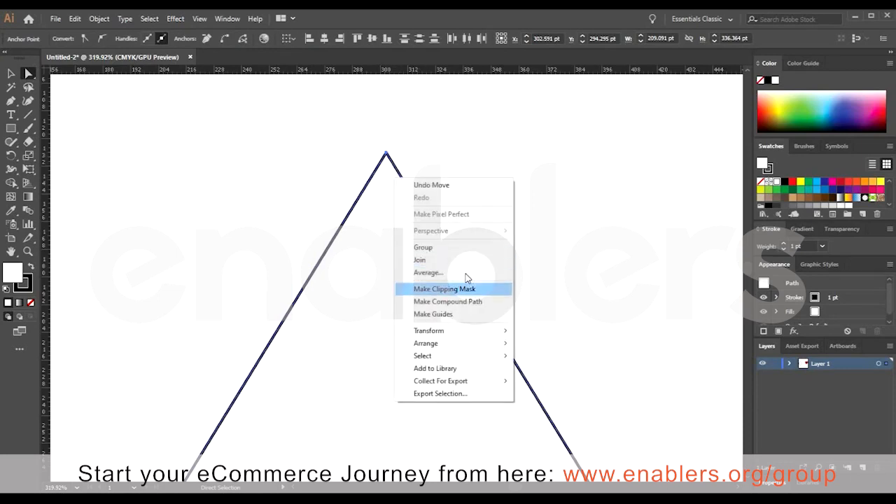
left_click(423, 273)
key("Return")
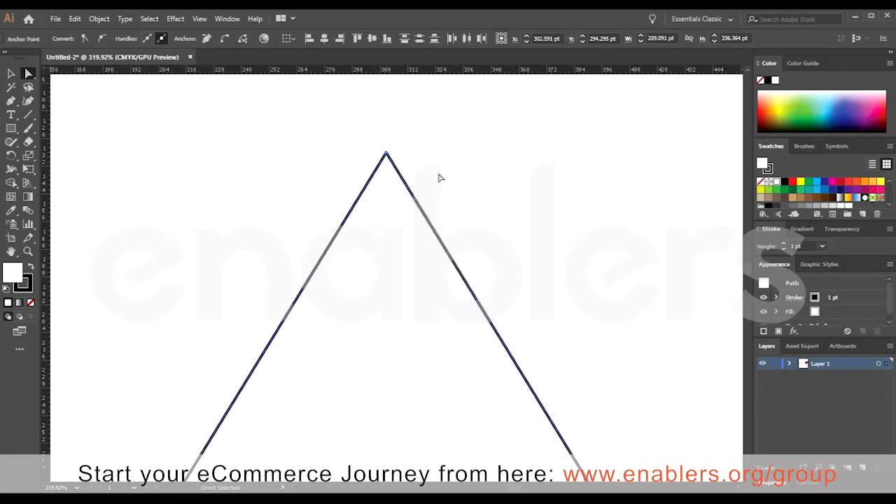
right_click(405, 187)
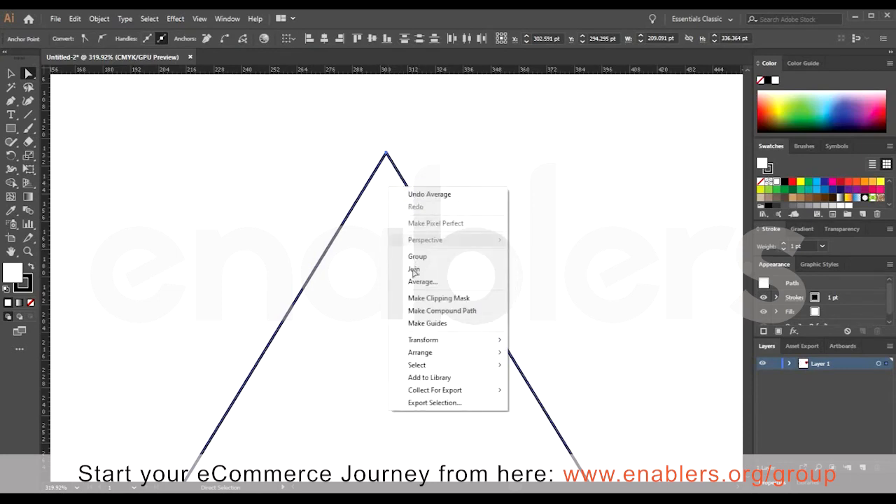
left_click(414, 269)
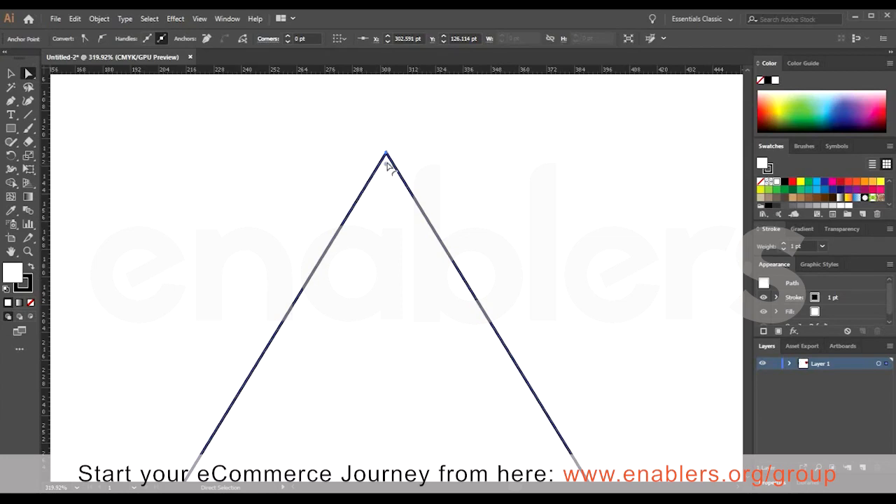
Try rounding the diamond's top corner to a radius of about 15 pt and undo it.
left_click_drag(386, 171, 387, 238)
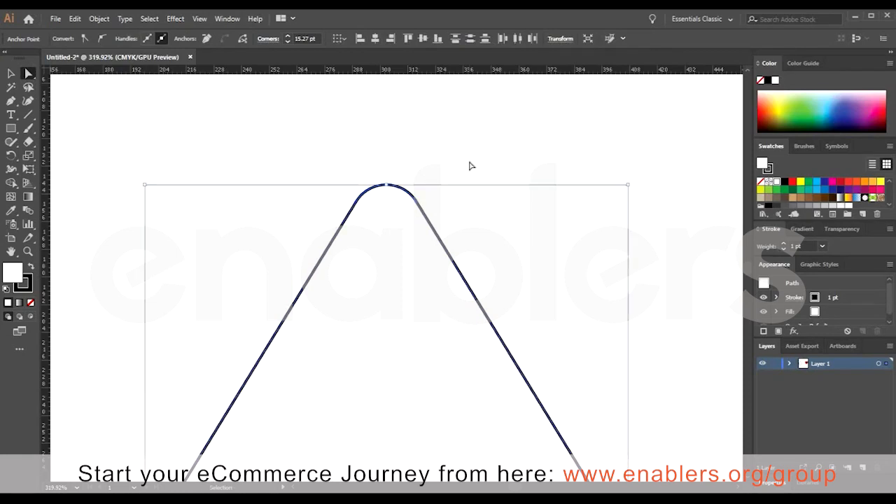
key("ctrl+z")
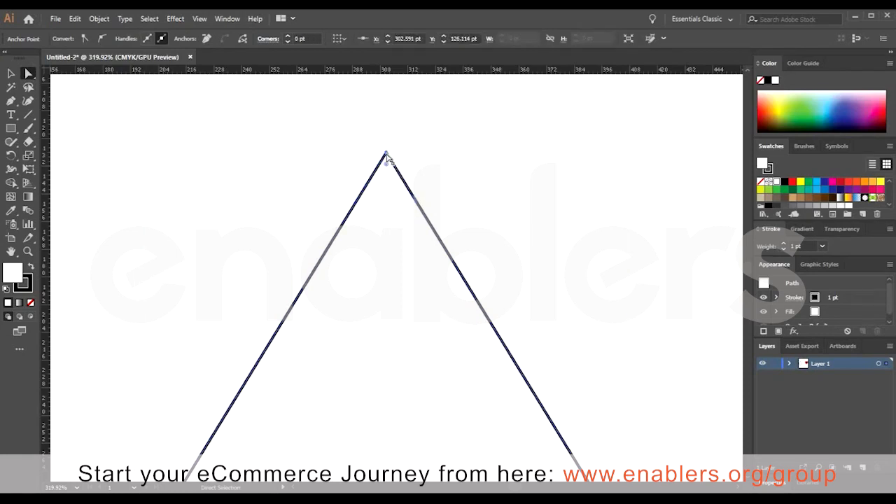
mouse_move(408, 151)
left_mouse_down()
mouse_move(406, 140)
mouse_move(420, 141)
left_mouse_up()
key("ctrl+z")
Average the overlapping end points of the two halves at the diamond's bottom tip.
scroll(376, 327, "down", 10)
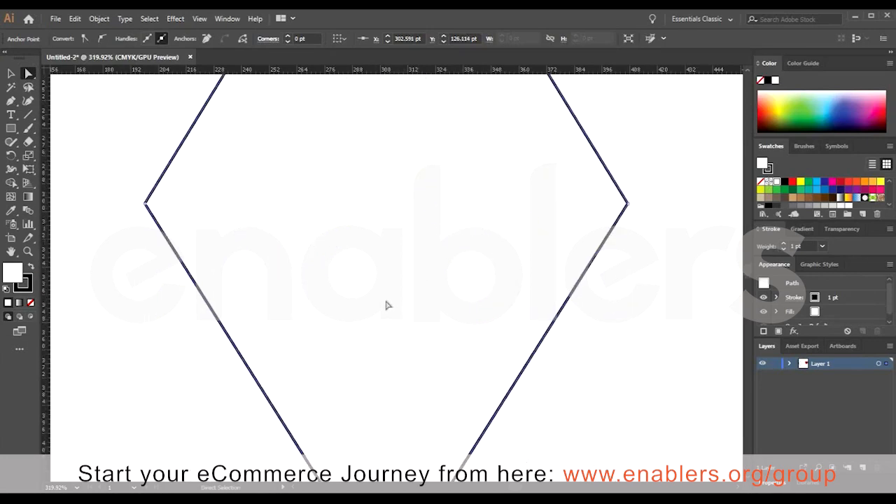
scroll(362, 340, "down", 5)
left_click(416, 262)
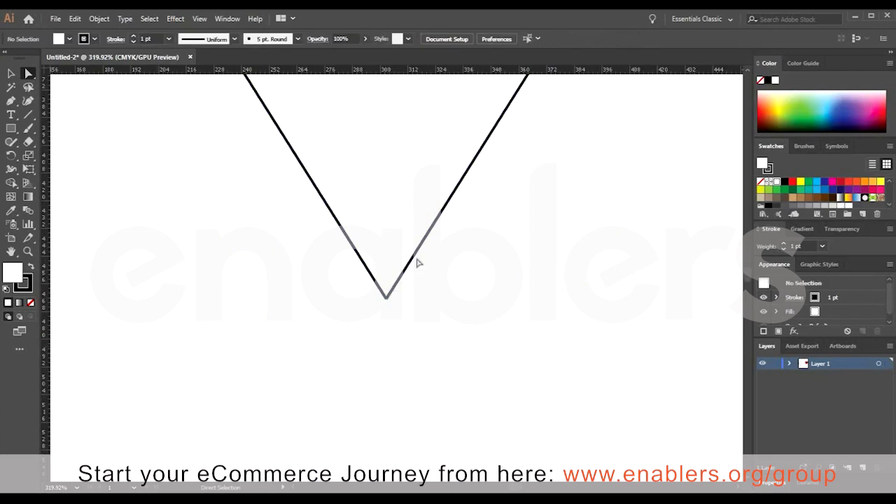
left_click(387, 297)
right_click(396, 308)
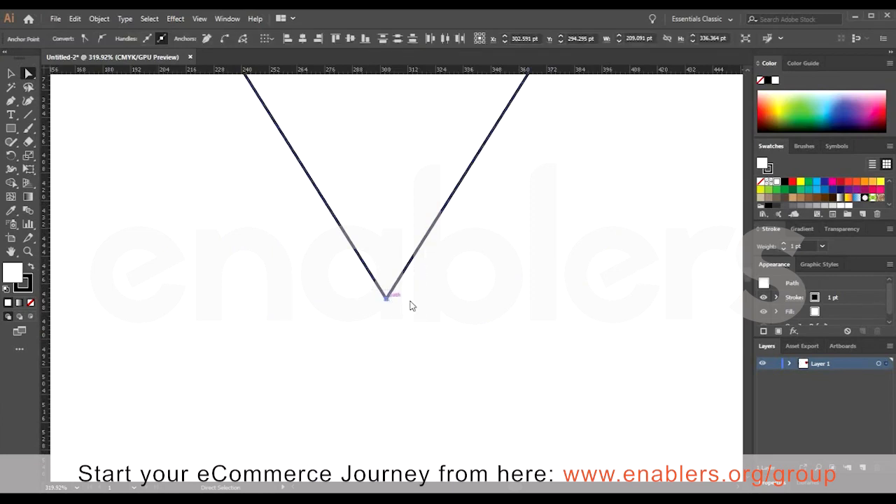
key("Up")
key("Up")
key("Up")
key("Up")
key("Up")
key("Up")
key("Up")
key("Up")
key("Up")
key("Up")
key("Return")
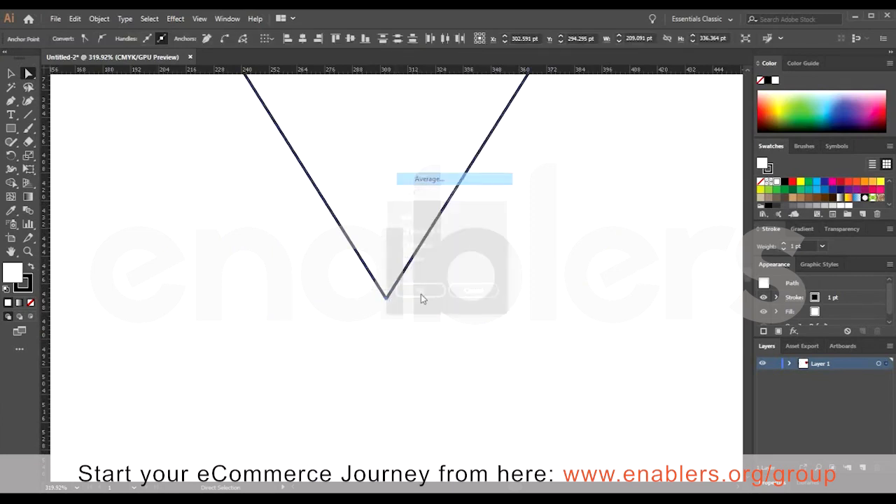
left_click(420, 293)
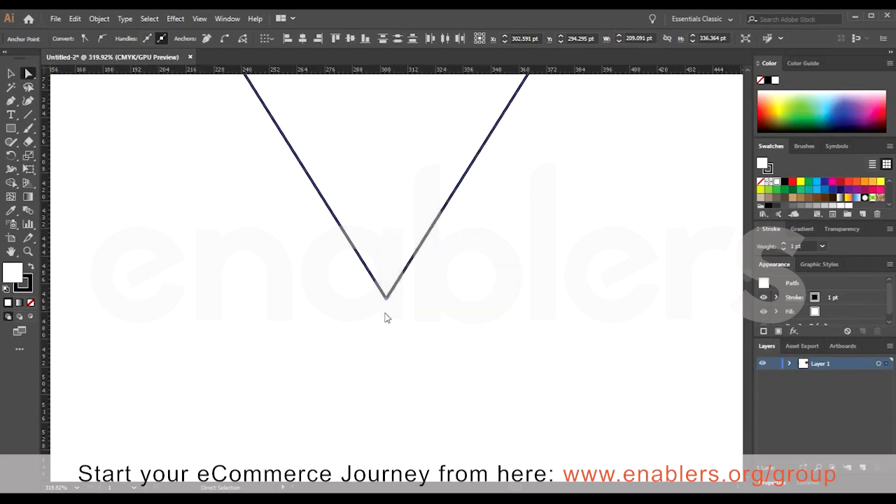
Join the averaged end points at the bottom tip to close the diamond, and deselect it.
right_click(385, 314)
key("Up")
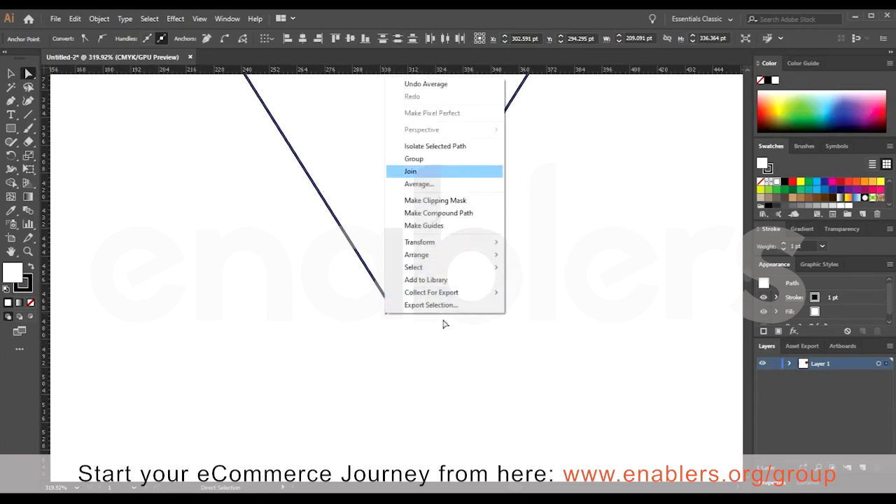
key("Return")
left_click(395, 306)
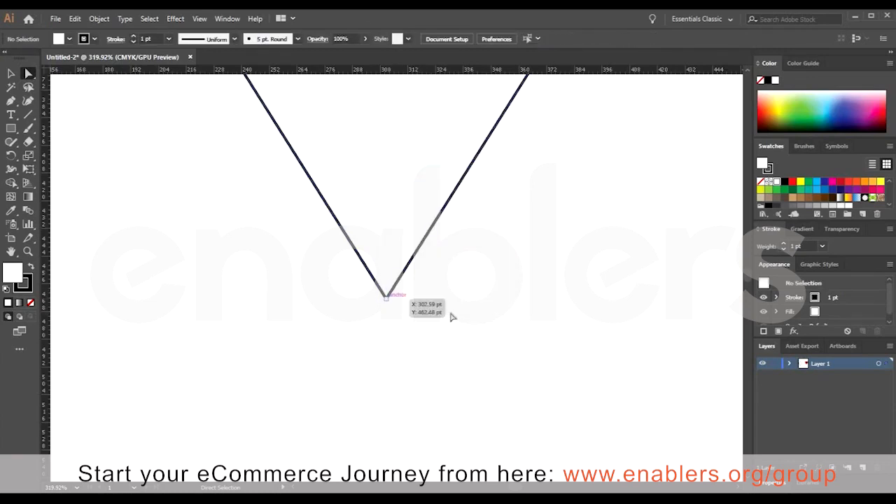
Try moving the whole diamond up and to the left on the artboard as one shape, and undo the move.
key("ctrl+0")
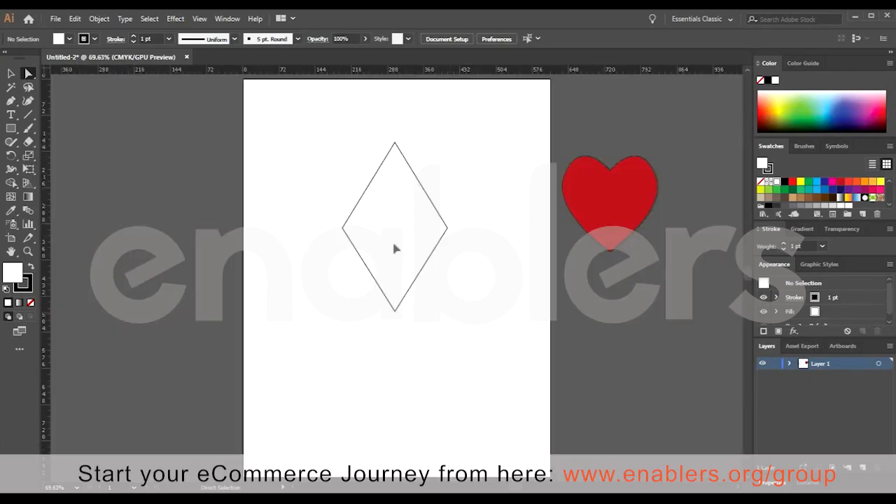
left_click_drag(396, 231, 376, 200)
key("ctrl+z")
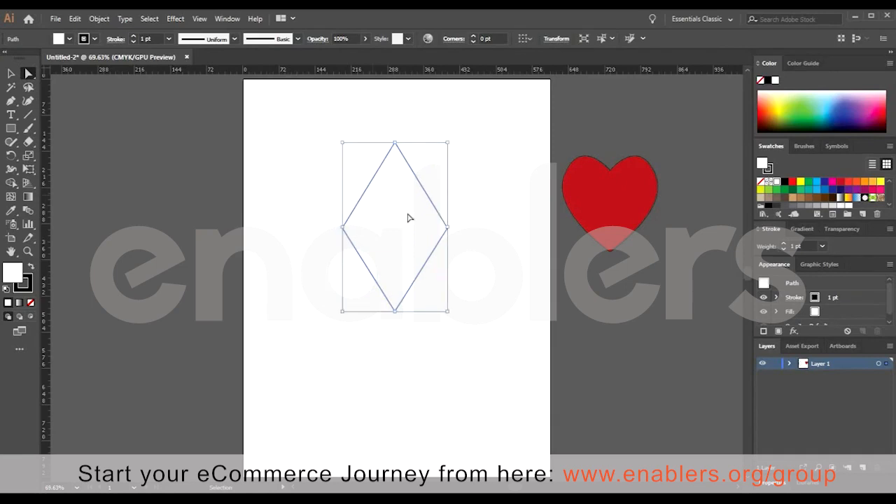